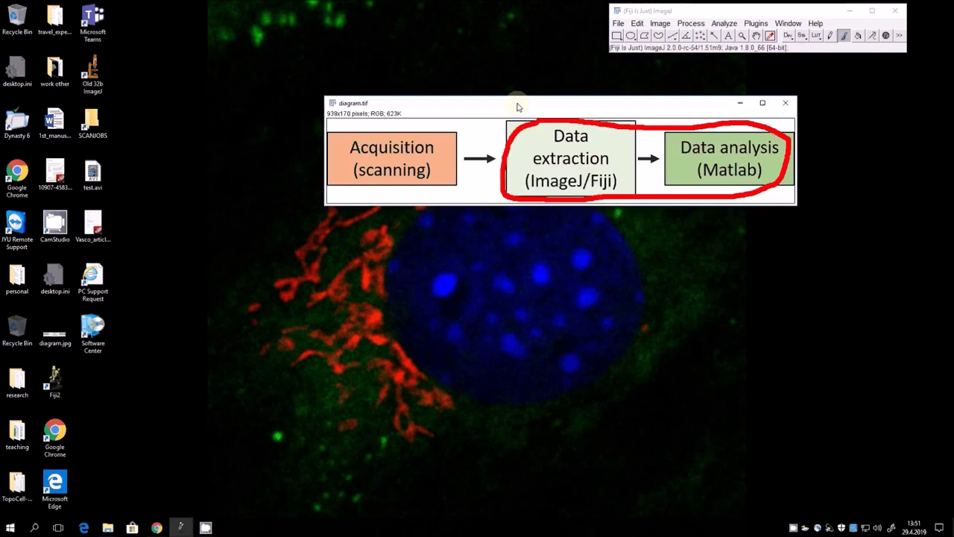
# Step: Arrange the image windows so that diagram.tif sits directly above microandplates.tif
pyautogui.moveTo(518, 107); pyautogui.dragTo(317, 56)
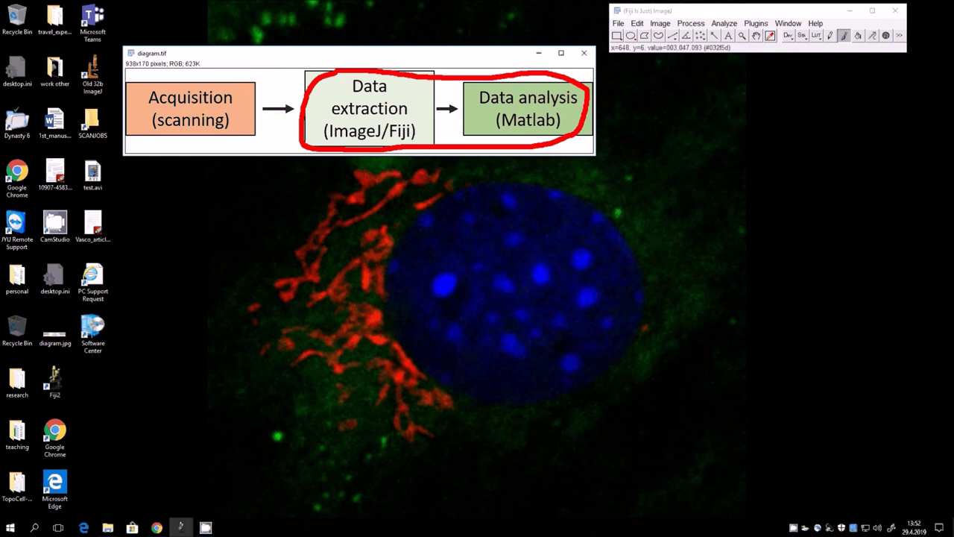
pyautogui.moveTo(424, 53); pyautogui.dragTo(432, 16)
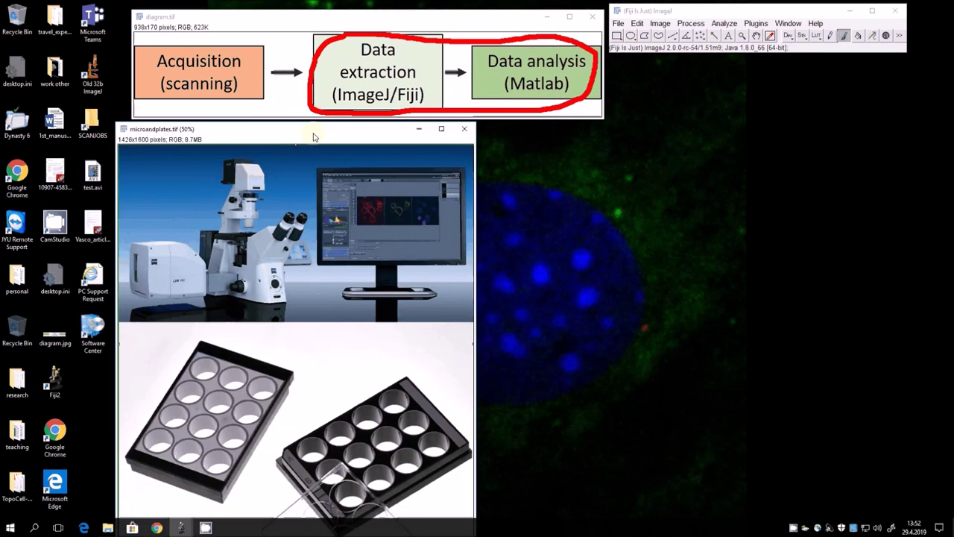
pyautogui.moveTo(313, 137); pyautogui.dragTo(308, 135)
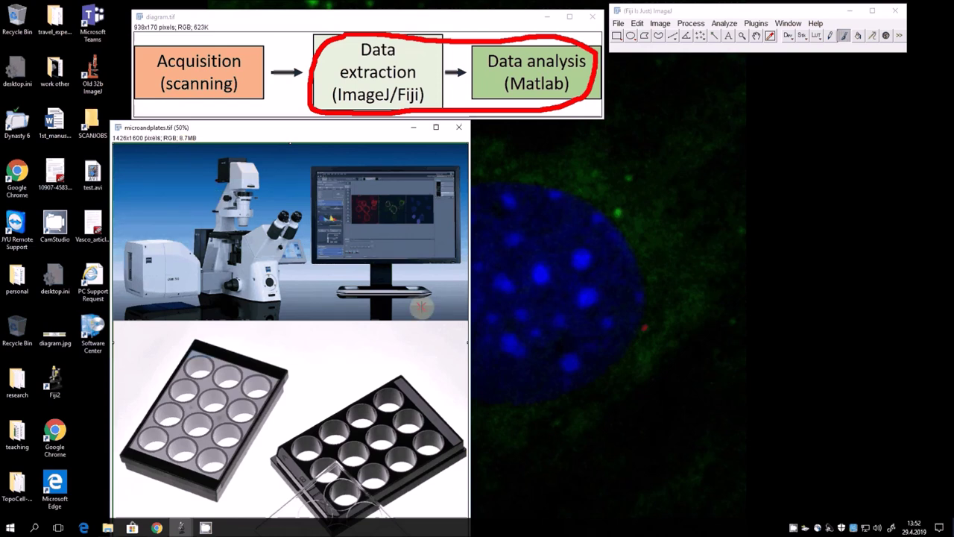
# Step: Examine the microscope and the 12-well plates in microandplates.tif alongside the acquisition stage of the workflow diagram
pyautogui.click(379, 429)
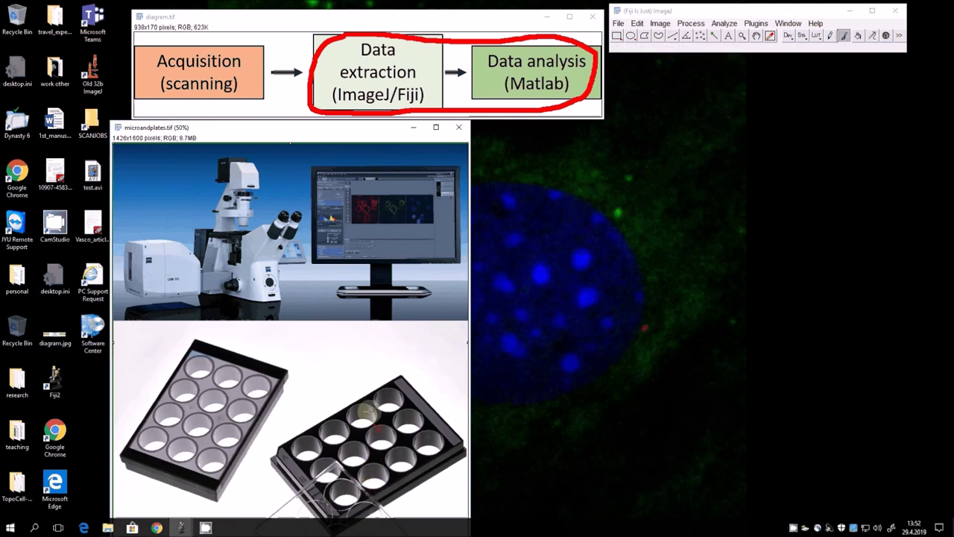
pyautogui.click(260, 230)
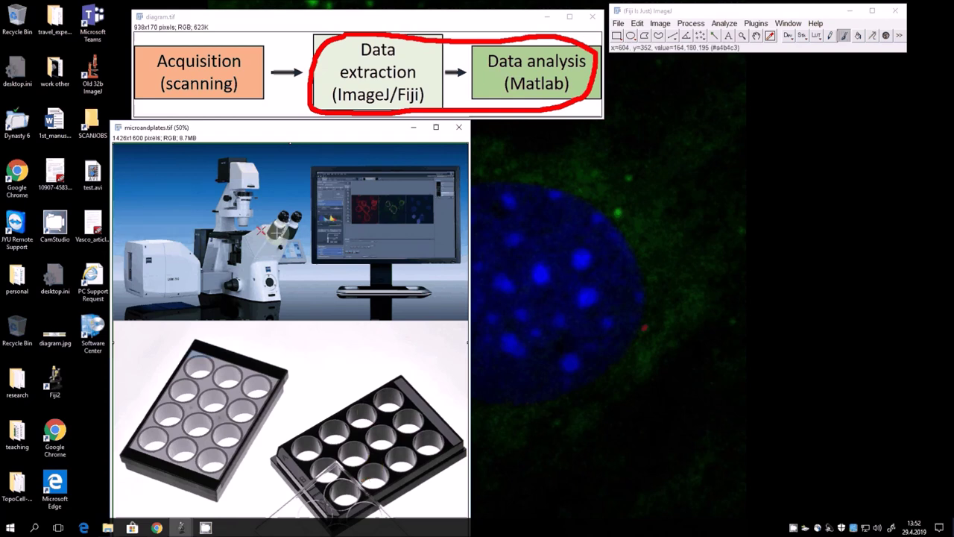
pyautogui.click(287, 236)
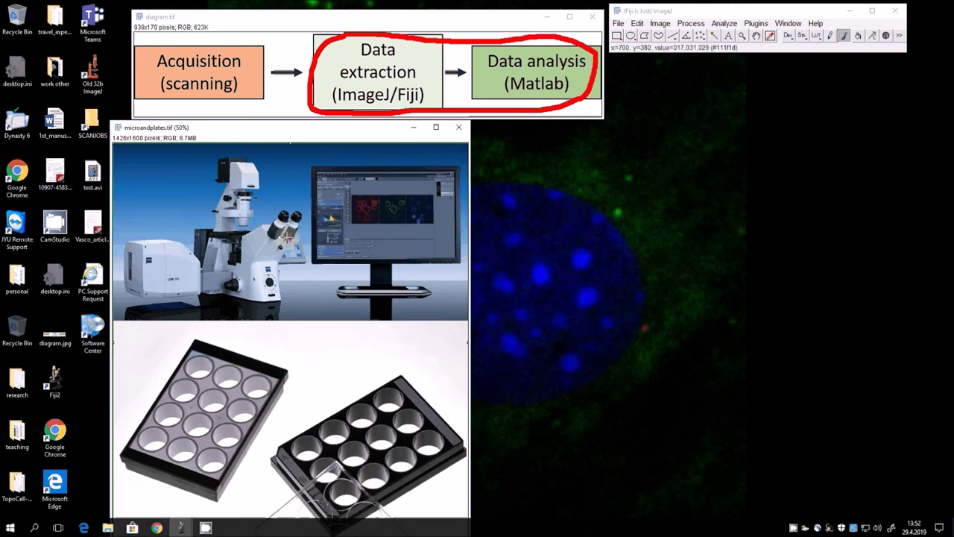
pyautogui.click(240, 231)
pyautogui.click(148, 444)
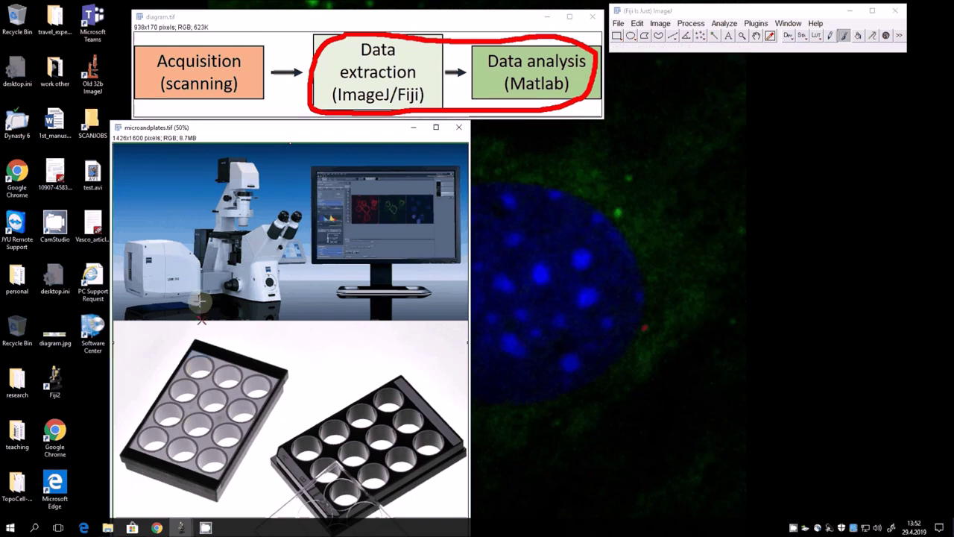
pyautogui.click(261, 23)
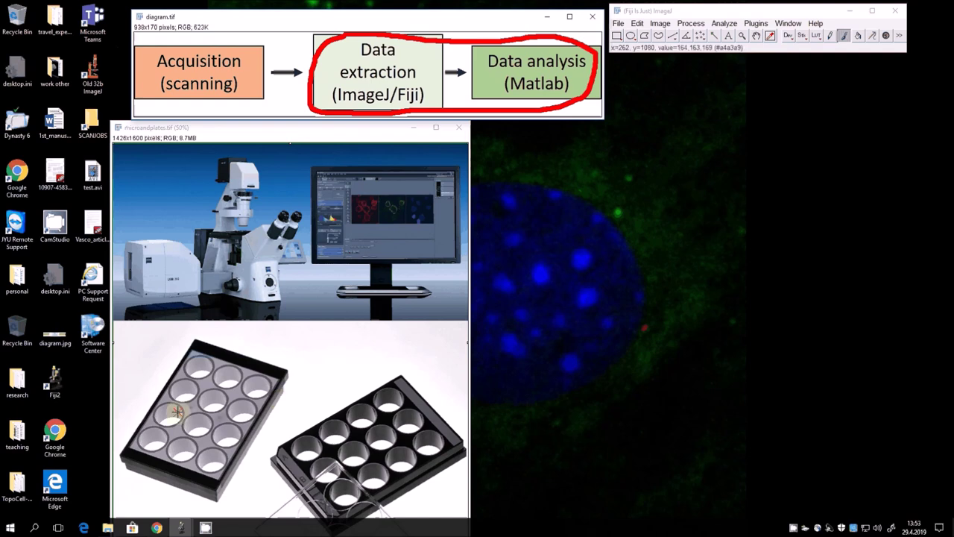
pyautogui.click(214, 382)
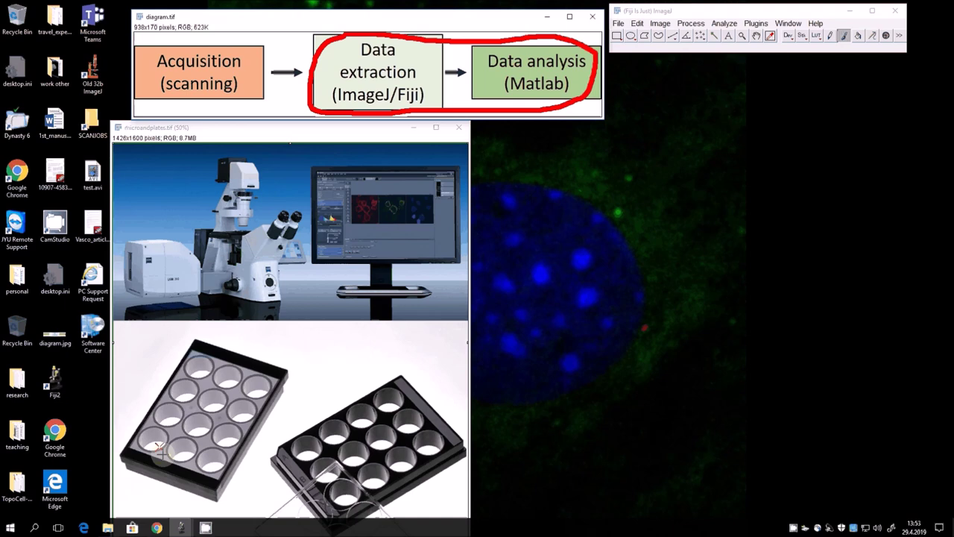
pyautogui.click(160, 289)
pyautogui.click(237, 396)
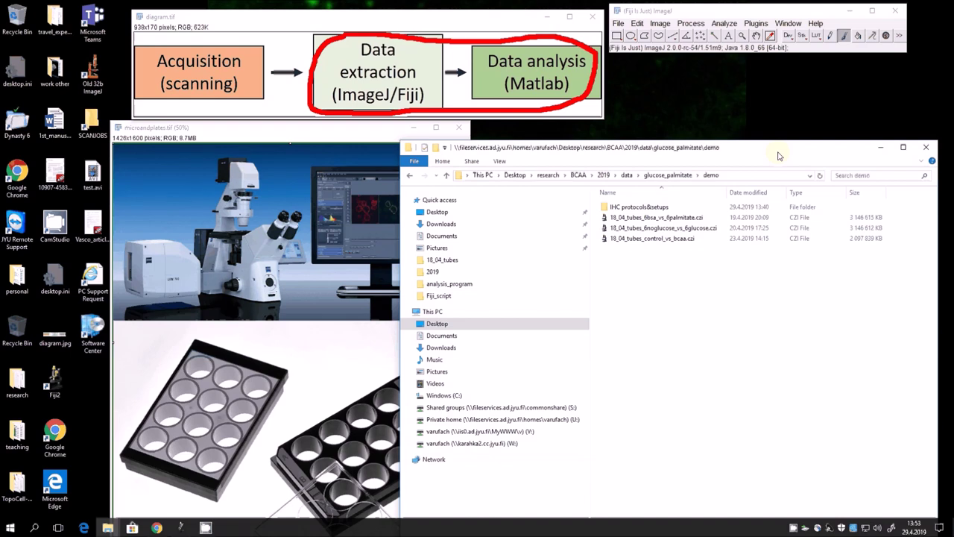
# Step: Check the CZI files in the demo folder window, select 18_04_tubes_6bsa_vs_6palmitate.czi and minimize the window
pyautogui.moveTo(779, 156); pyautogui.dragTo(737, 163)
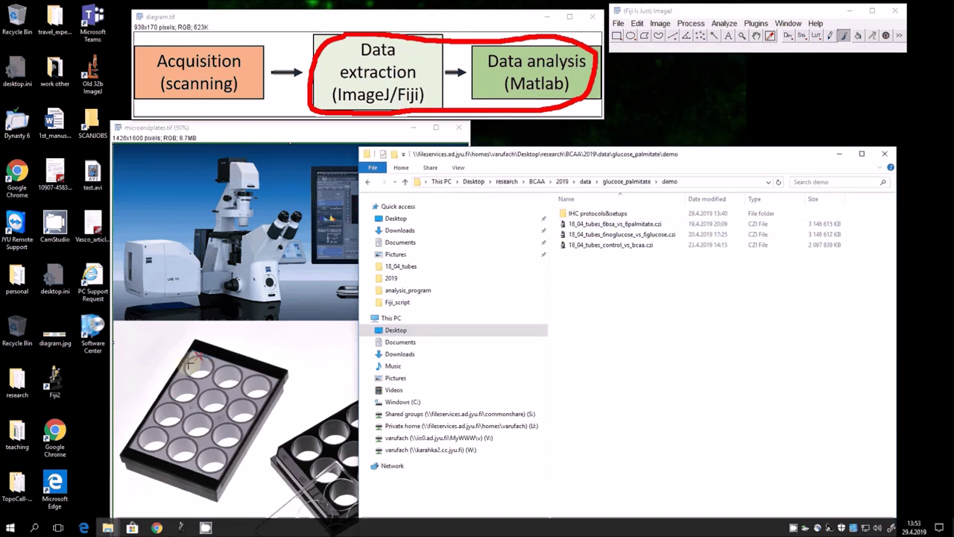
pyautogui.click(620, 225)
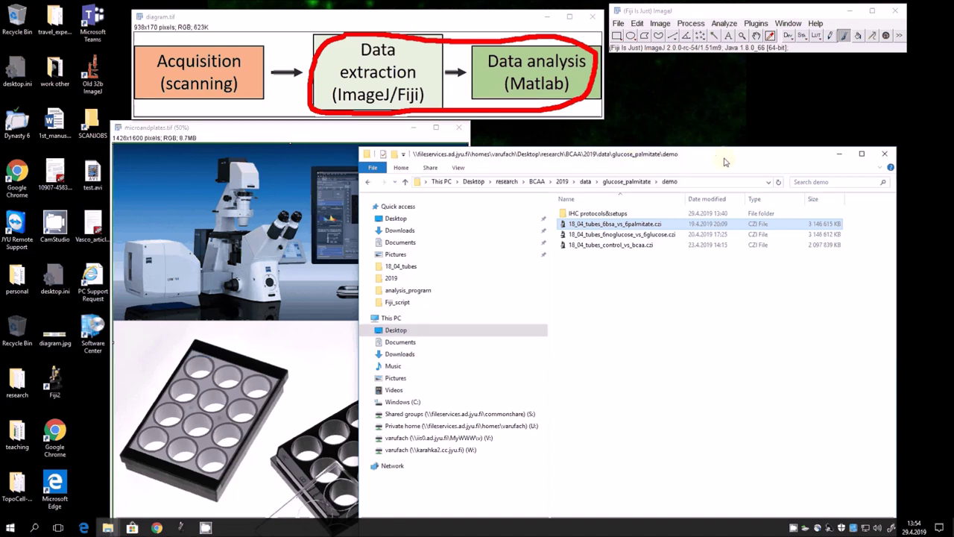
pyautogui.click(839, 154)
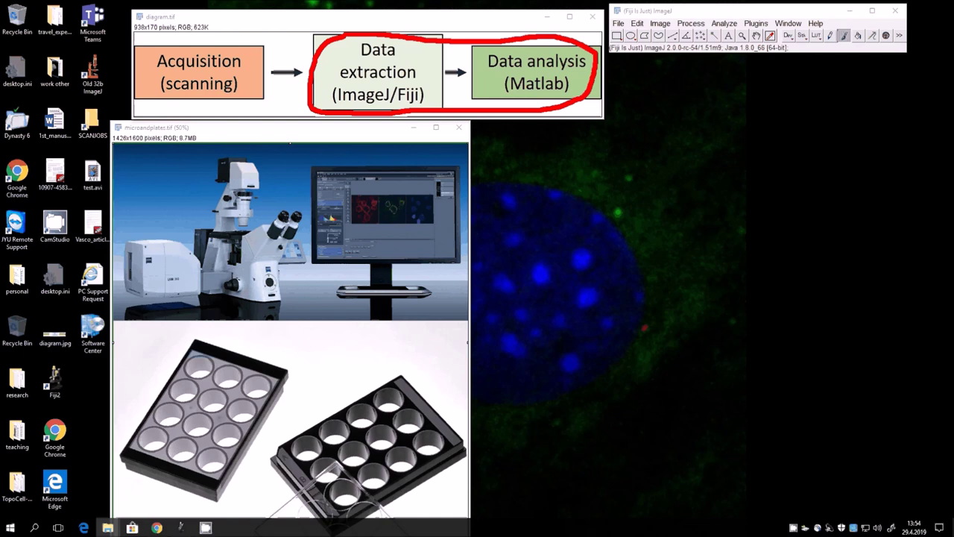
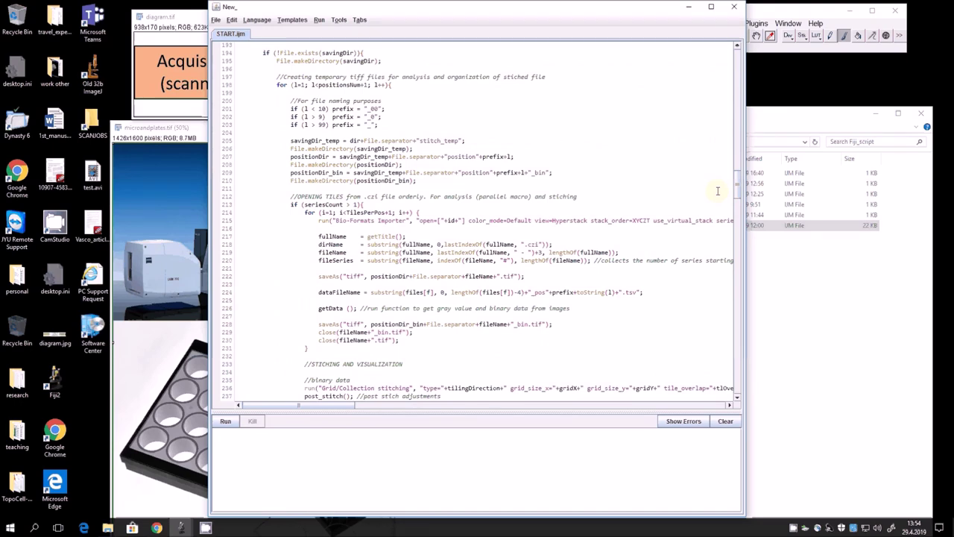
# Step: Review the START.ijm macro code from the tile-opening section through the getData and buildWell functions to its end
pyautogui.scroll(-20, 704, 246)
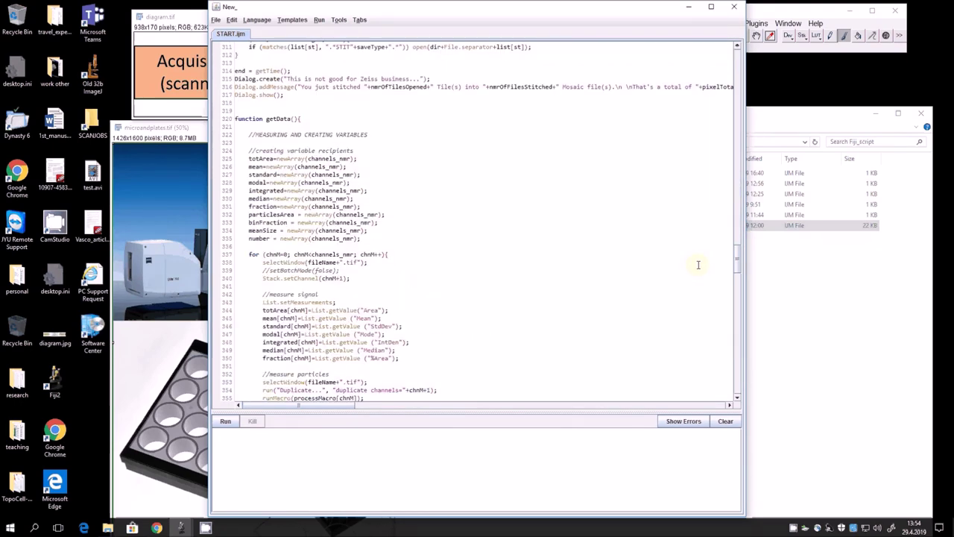
pyautogui.scroll(-20, 693, 283)
pyautogui.scroll(-11, 689, 305)
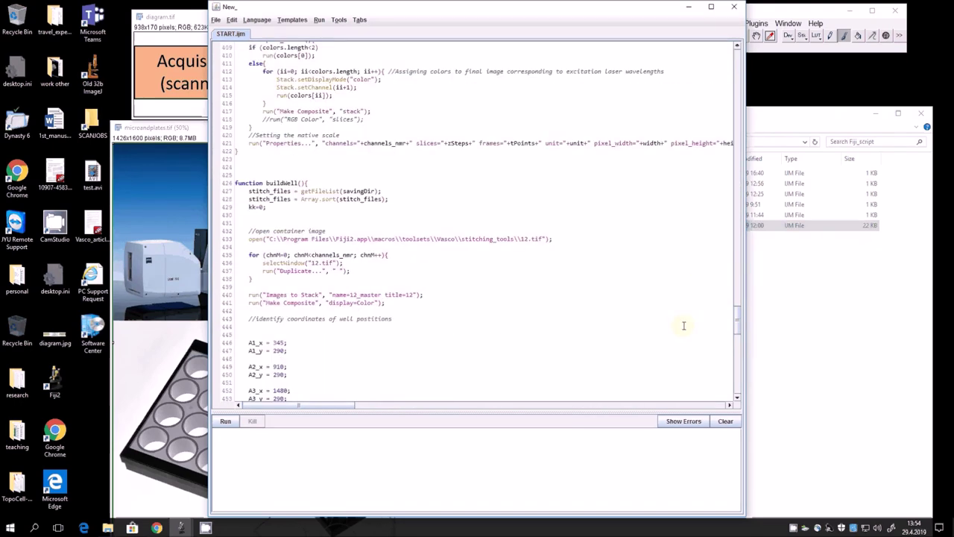
pyautogui.scroll(-15, 680, 341)
pyautogui.scroll(-15, 675, 373)
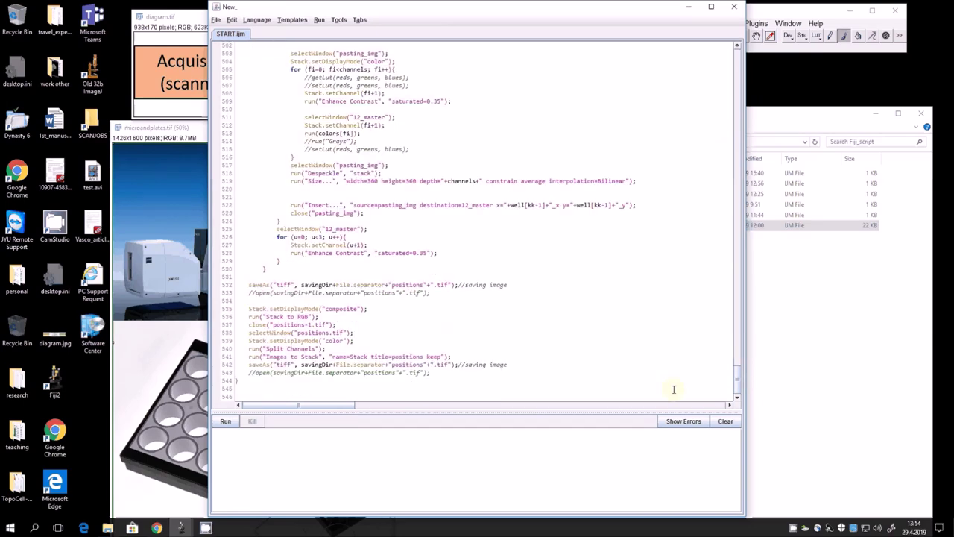
pyautogui.scroll(4, 671, 381)
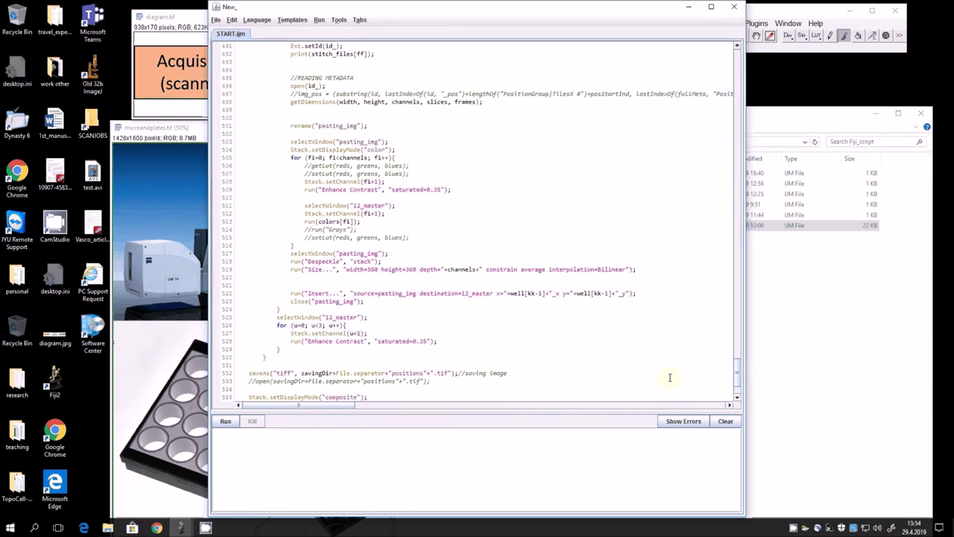
pyautogui.scroll(-4, 673, 377)
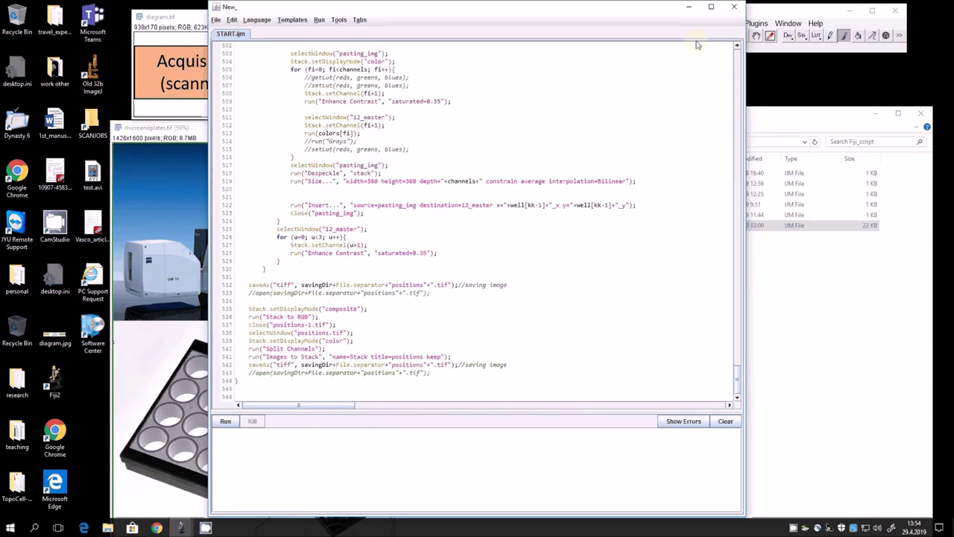
# Step: Run the START.ijm macro and browse to the 2019/data/glucose_palmitate/demo folder as the directory of CZI files to stitch
pyautogui.click(217, 20)
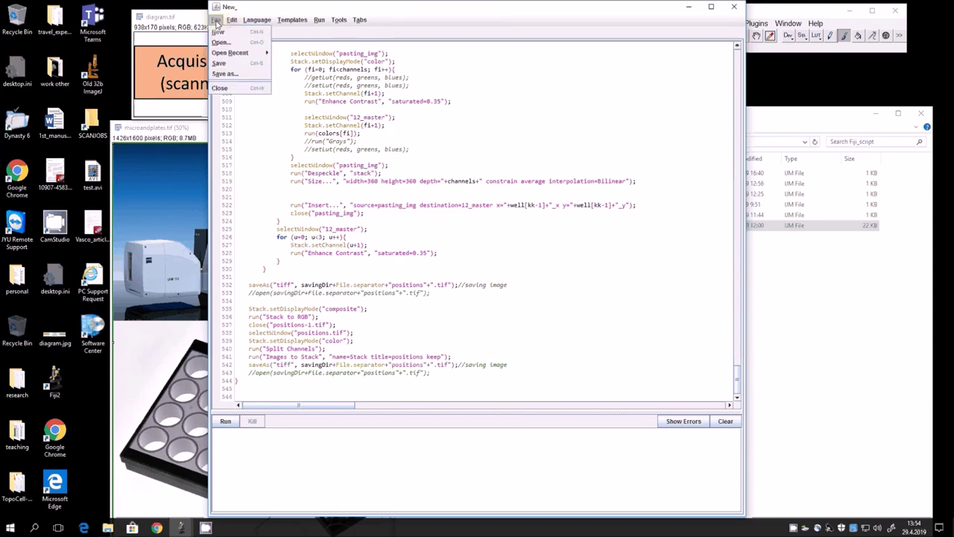
pyautogui.click(320, 32)
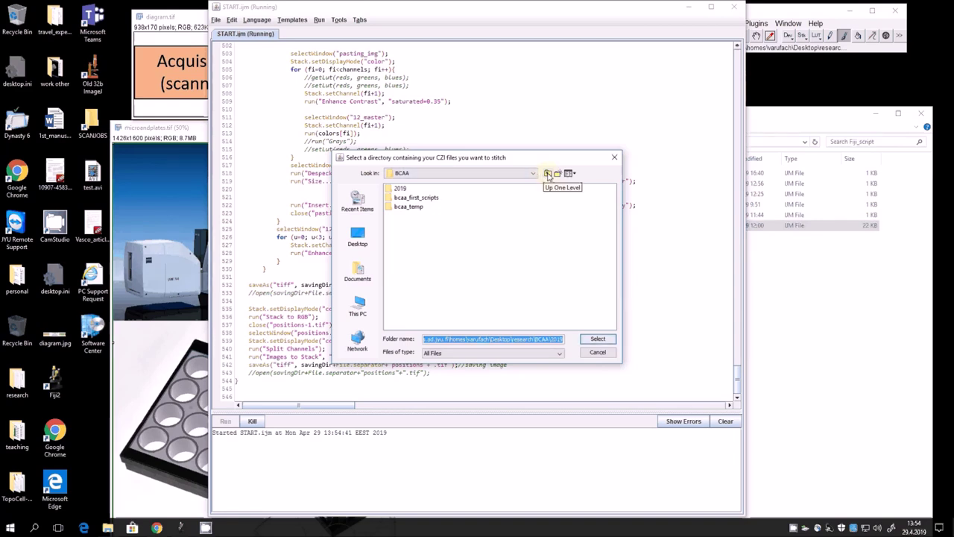
pyautogui.doubleClick(425, 192)
pyautogui.doubleClick(402, 198)
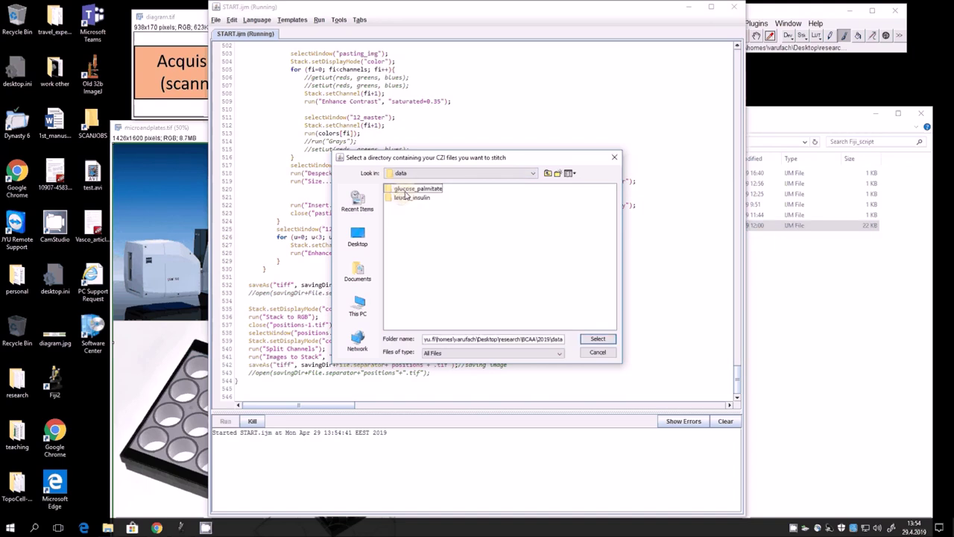
pyautogui.doubleClick(413, 189)
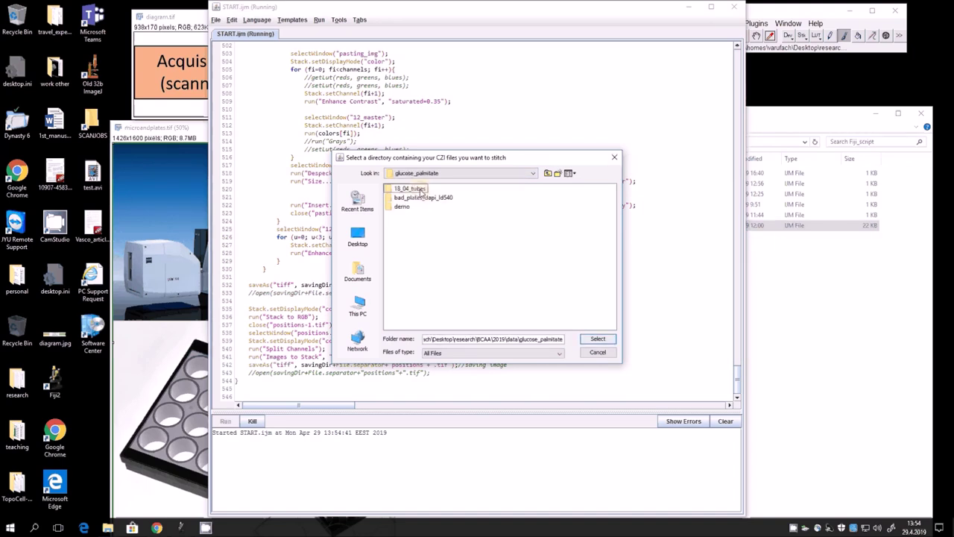
pyautogui.doubleClick(403, 207)
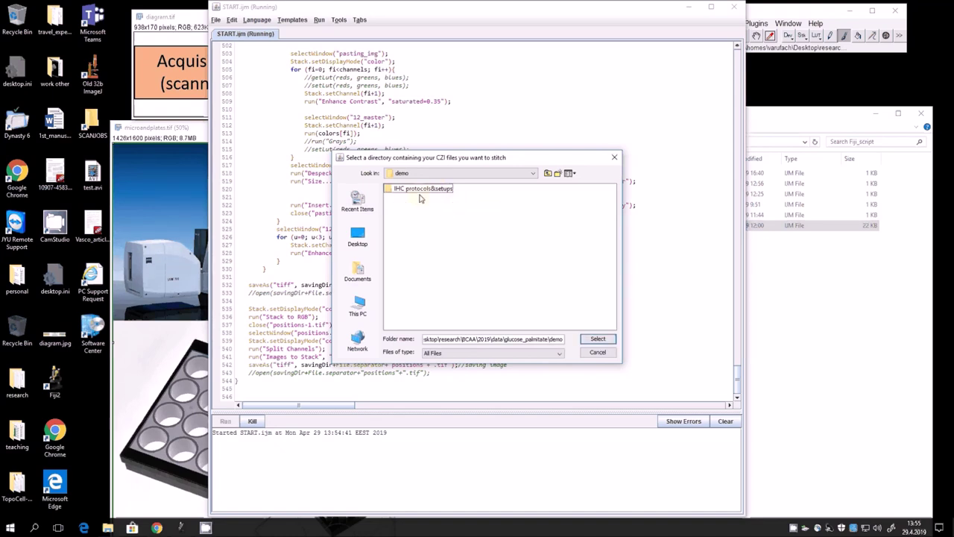
# Step: Check the demo folder's CZI files in File Explorer, move that window aside and confirm demo as the directory to stitch
pyautogui.click(805, 125)
pyautogui.moveTo(805, 125); pyautogui.dragTo(953, 141)
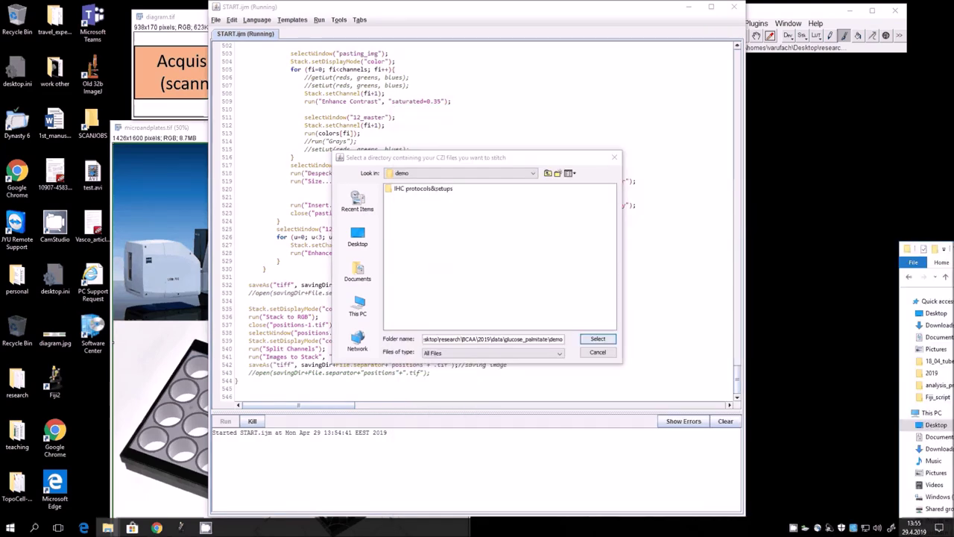
pyautogui.moveTo(728, 100); pyautogui.dragTo(848, 99)
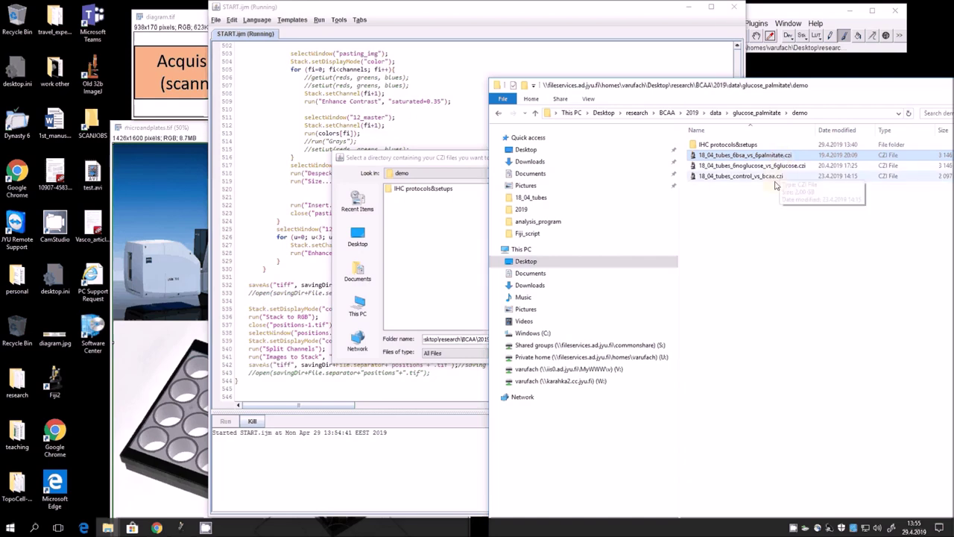
pyautogui.moveTo(641, 85); pyautogui.dragTo(953, 132)
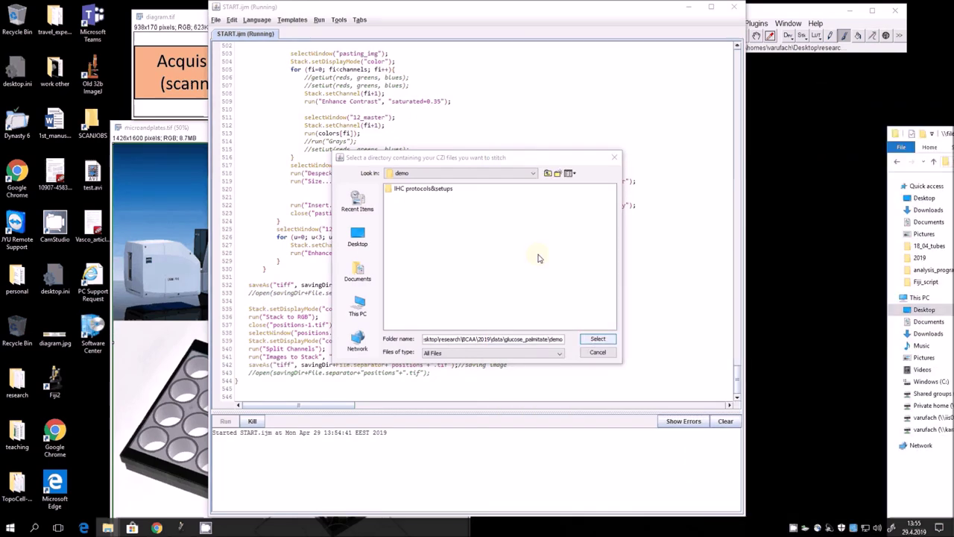
pyautogui.click(600, 339)
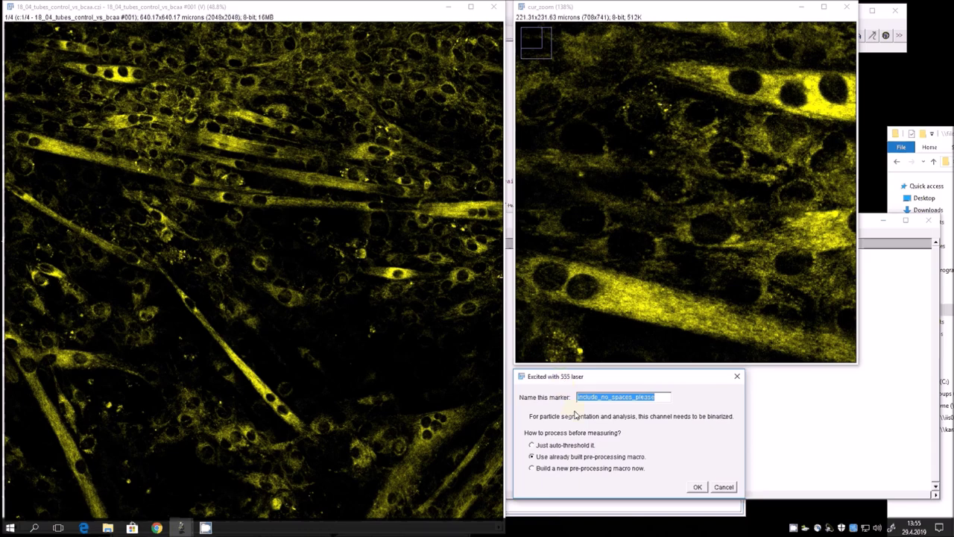
# Step: Name the marker excited with the 555 laser LD540 and choose to process it with an already built pre-processing macro
pyautogui.click(657, 397)
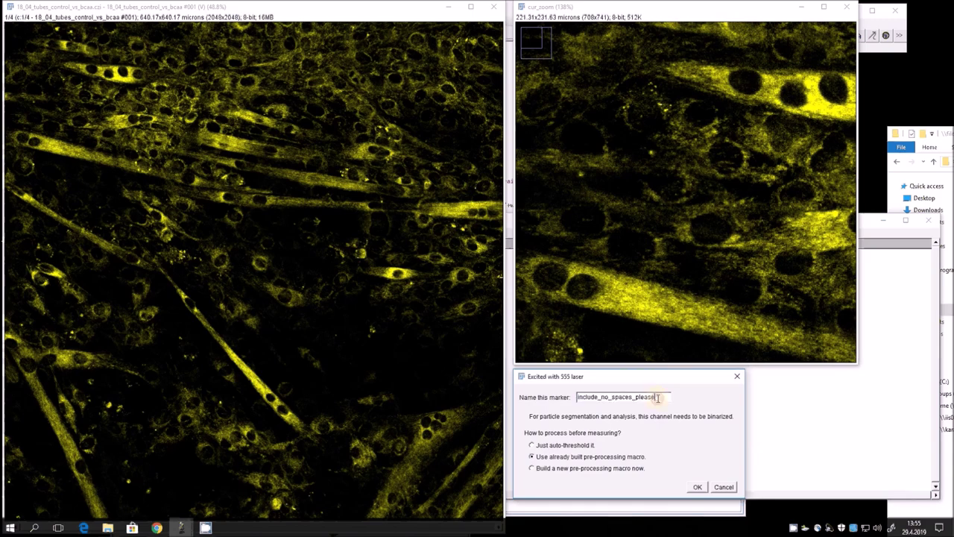
pyautogui.moveTo(658, 398); pyautogui.dragTo(570, 403)
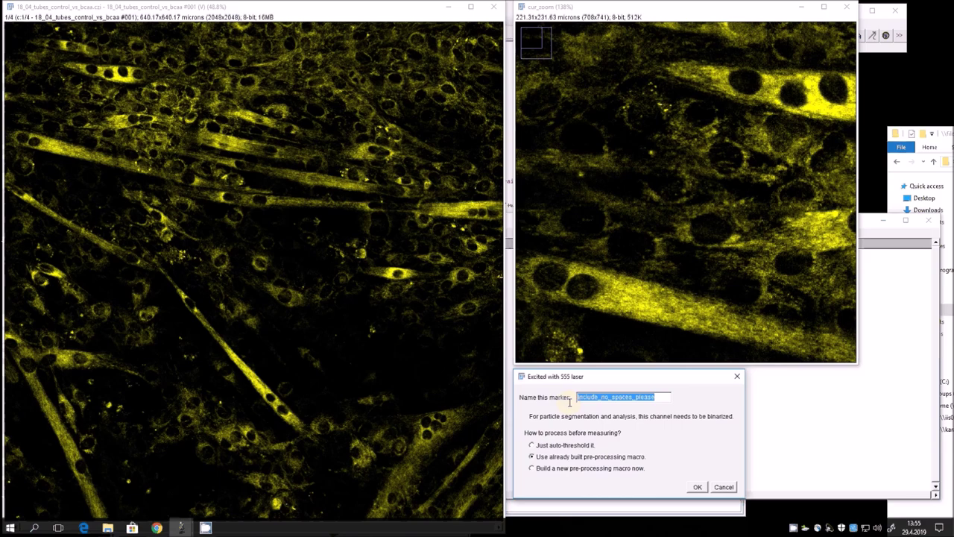
pyautogui.write('LD540')
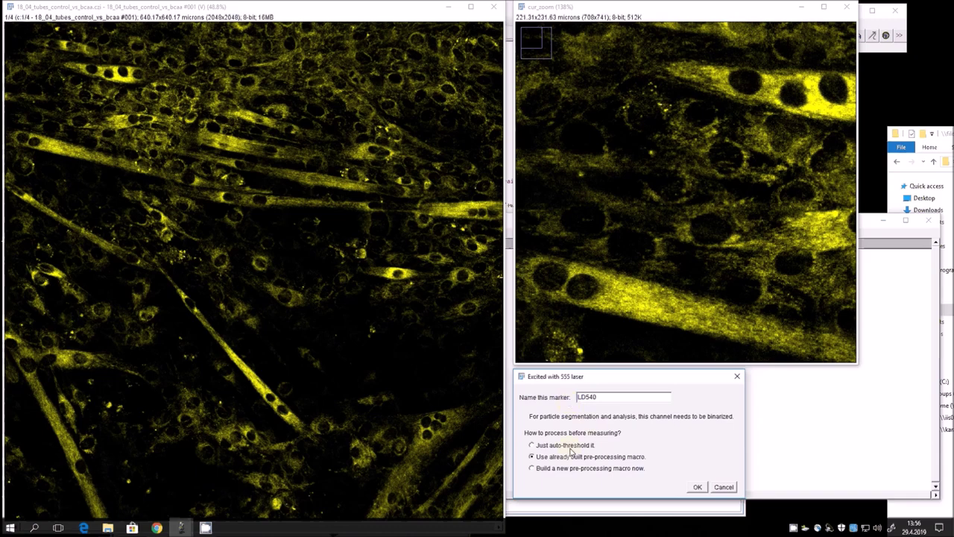
pyautogui.click(532, 456)
pyautogui.click(406, 276)
pyautogui.click(698, 486)
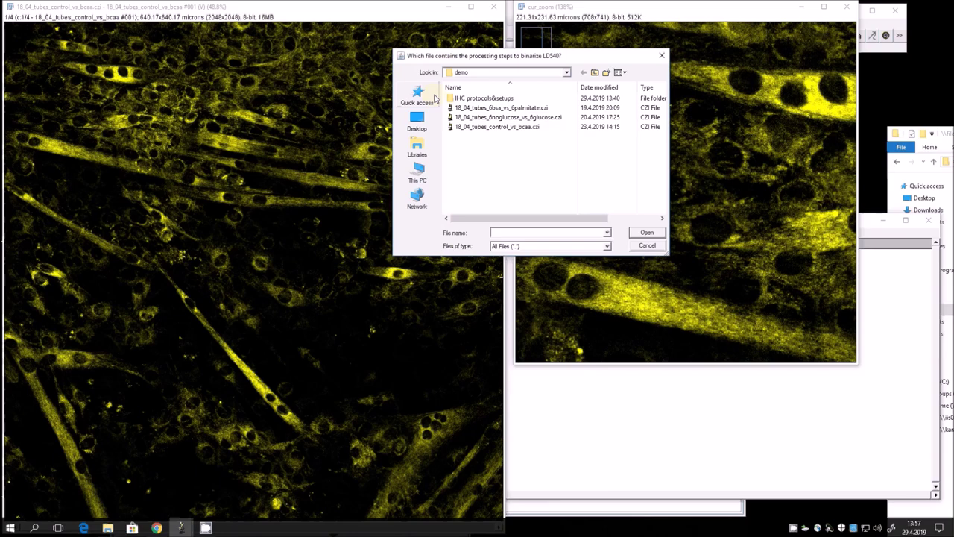
# Step: Choose 20x_ld540_12wel.ijm from the 2019/analysis_program/Fiji_script folder as the macro that binarizes LD540
pyautogui.click(595, 72)
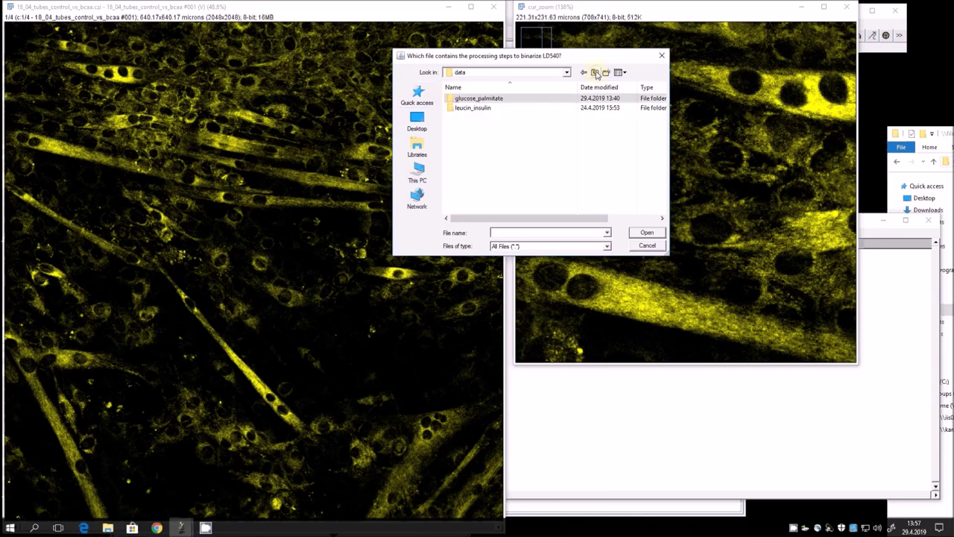
pyautogui.click(595, 72)
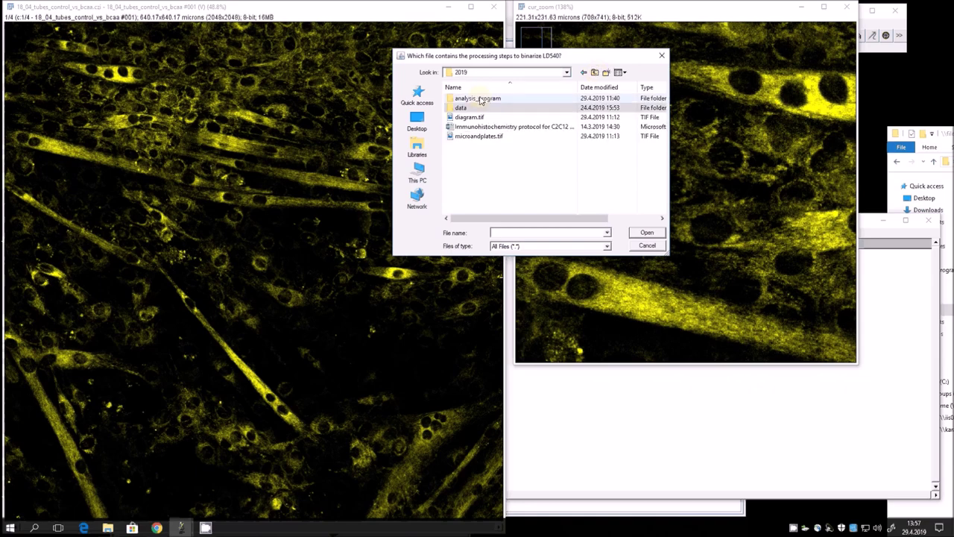
pyautogui.doubleClick(481, 99)
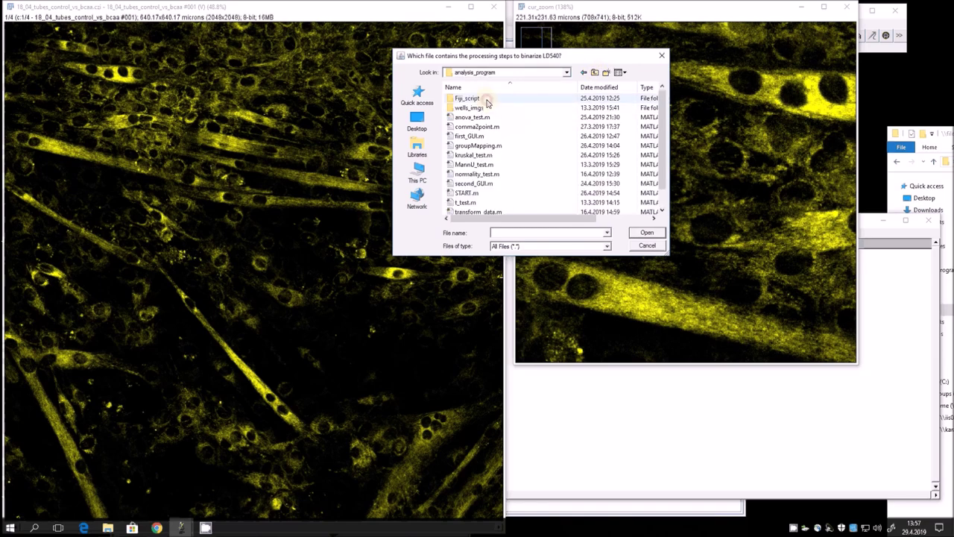
pyautogui.doubleClick(486, 99)
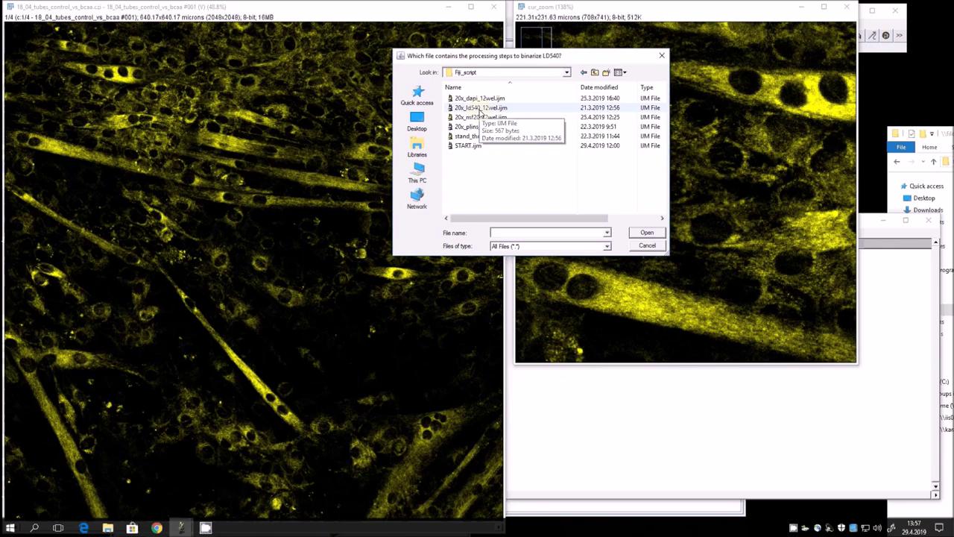
pyautogui.doubleClick(480, 109)
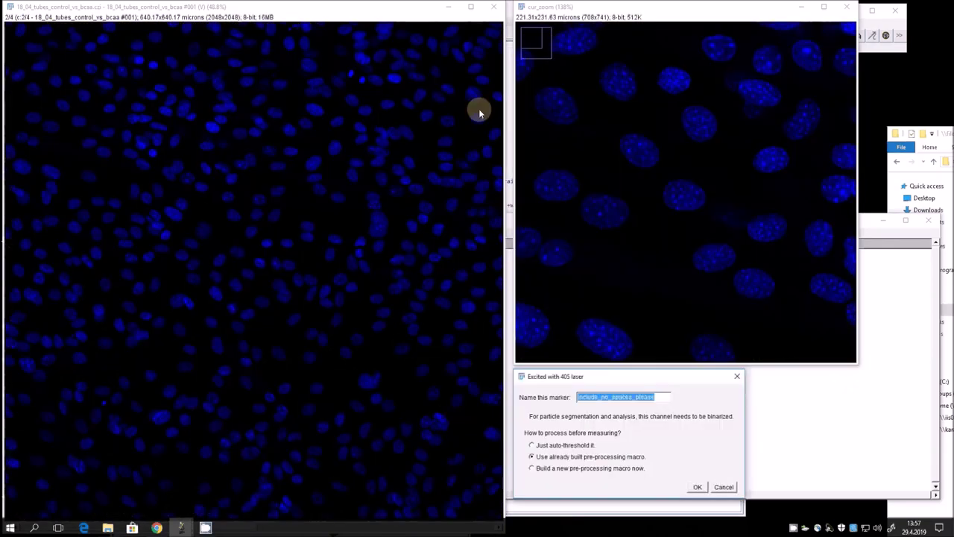
# Step: Name the marker excited with the 405 laser DAPI and assign it the pre-processing macro 20x_dapi_12wel.ijm
pyautogui.write('DAPI')
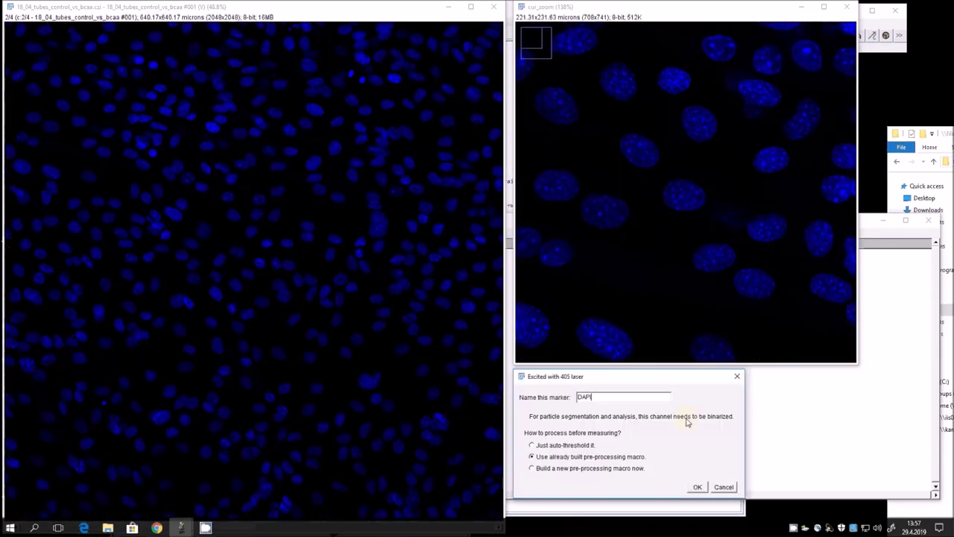
pyautogui.click(697, 485)
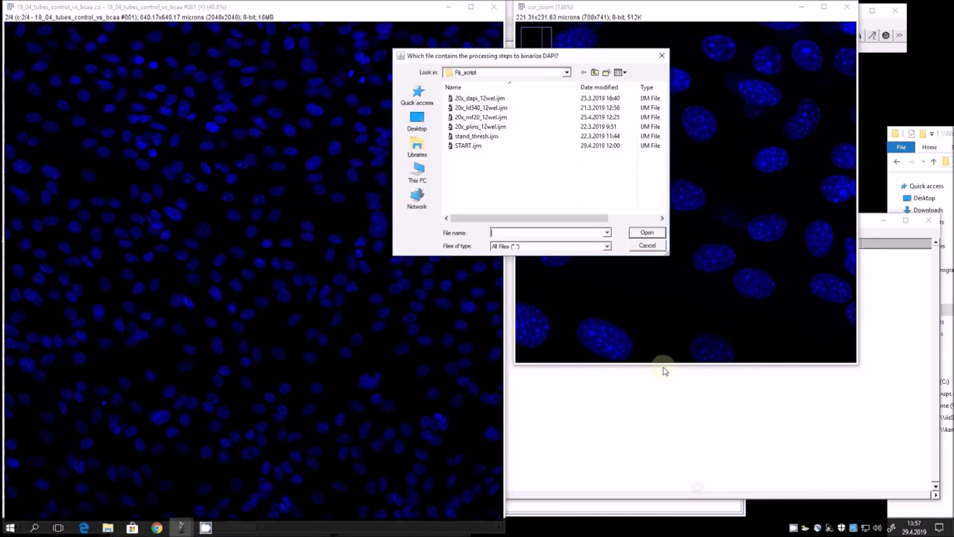
pyautogui.doubleClick(481, 98)
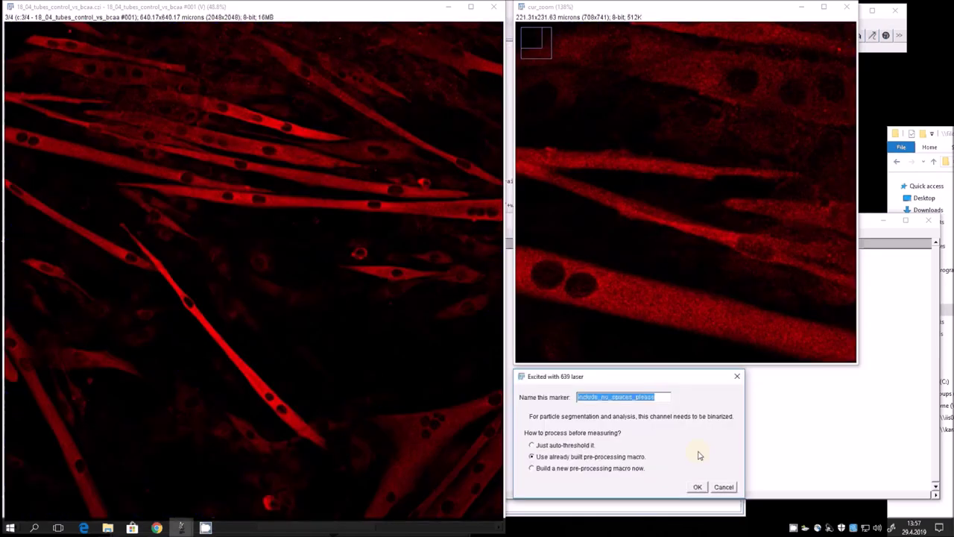
# Step: Name the marker excited with the 639 laser PLINs and assign it the pre-processing macro 20x_plins_12wel.ijm
pyautogui.write('PLIN')
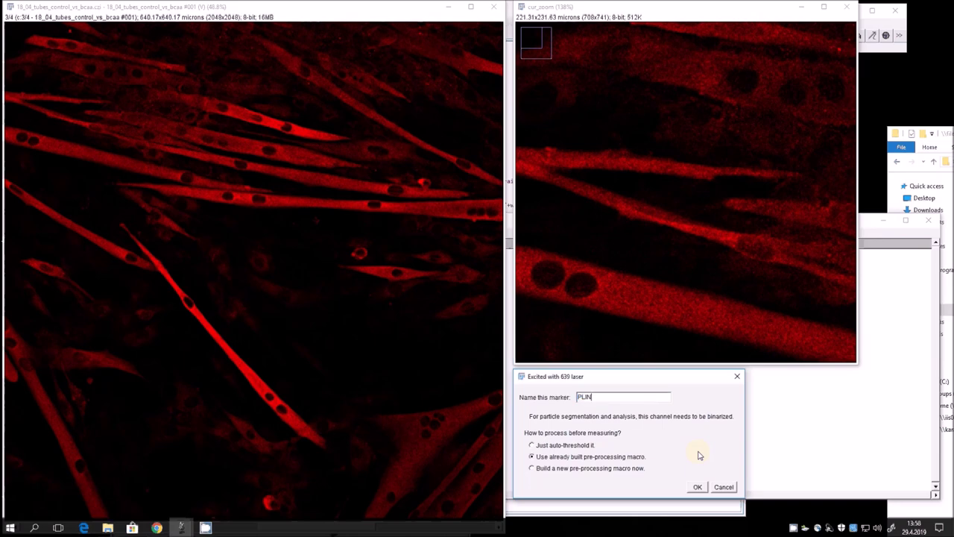
pyautogui.write('s')
pyautogui.click(696, 488)
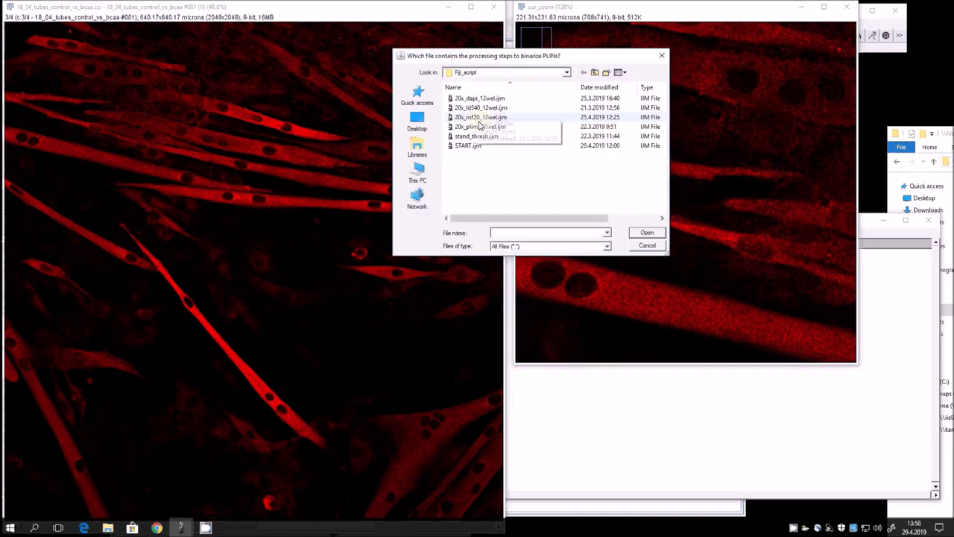
pyautogui.doubleClick(479, 127)
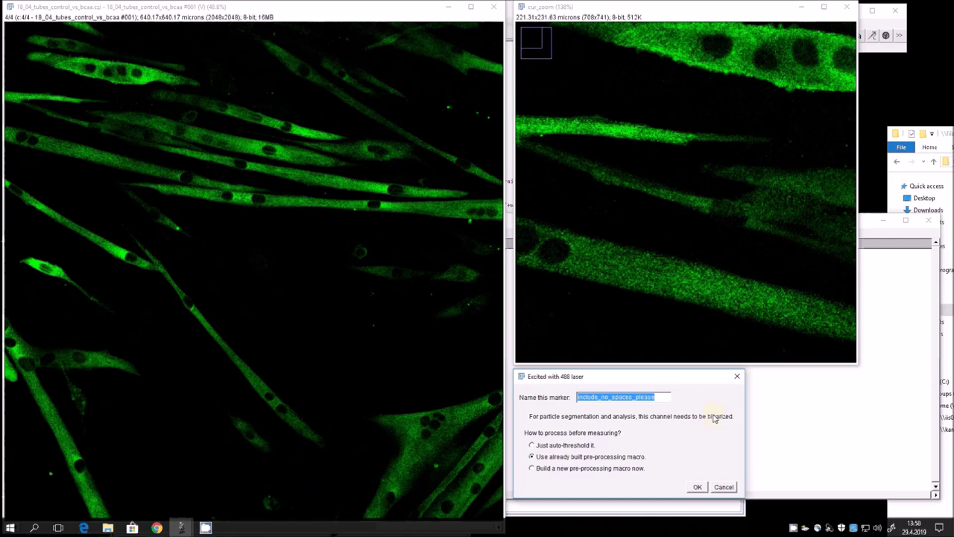
# Step: Name the marker excited with the 488 laser MF20 and assign it the pre-processing macro 20x_mf20_12wel.ijm
pyautogui.write('MF20')
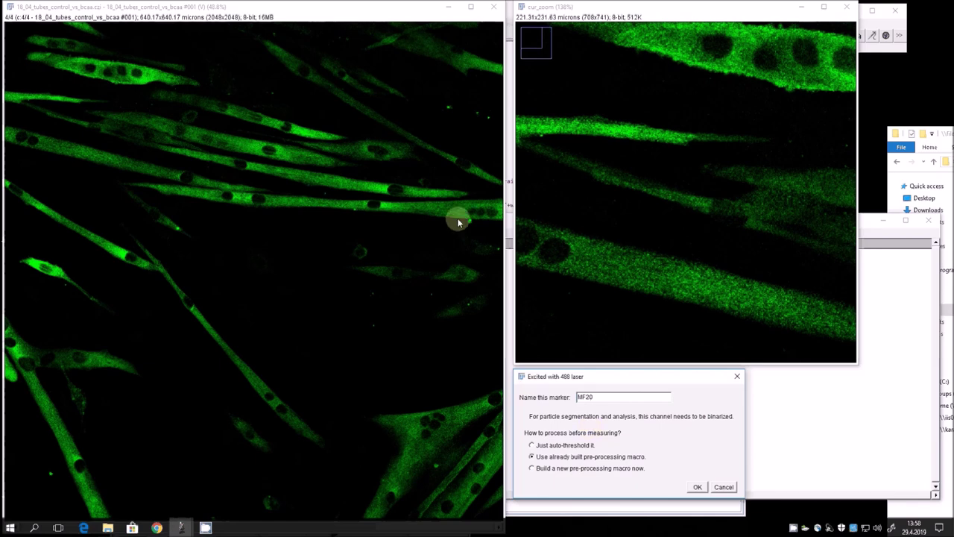
pyautogui.click(698, 488)
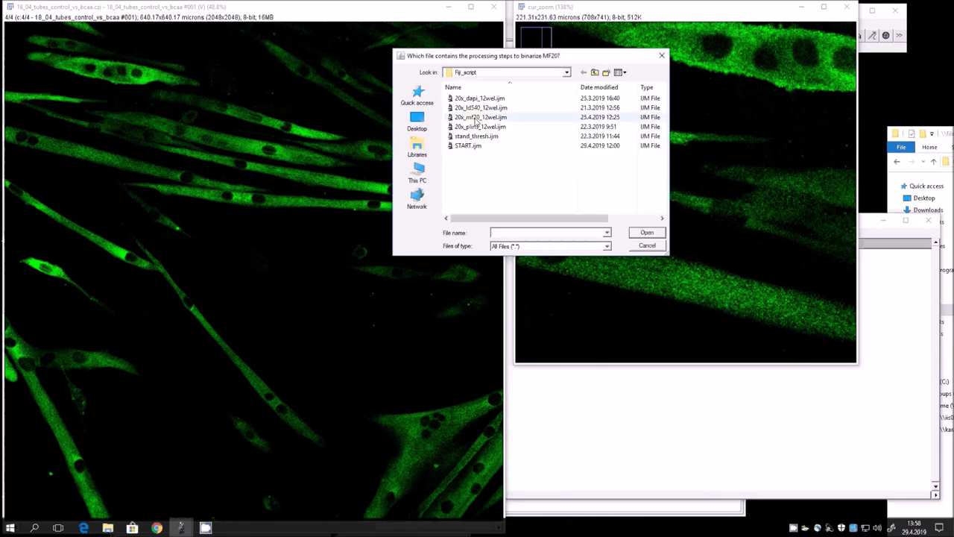
pyautogui.doubleClick(476, 119)
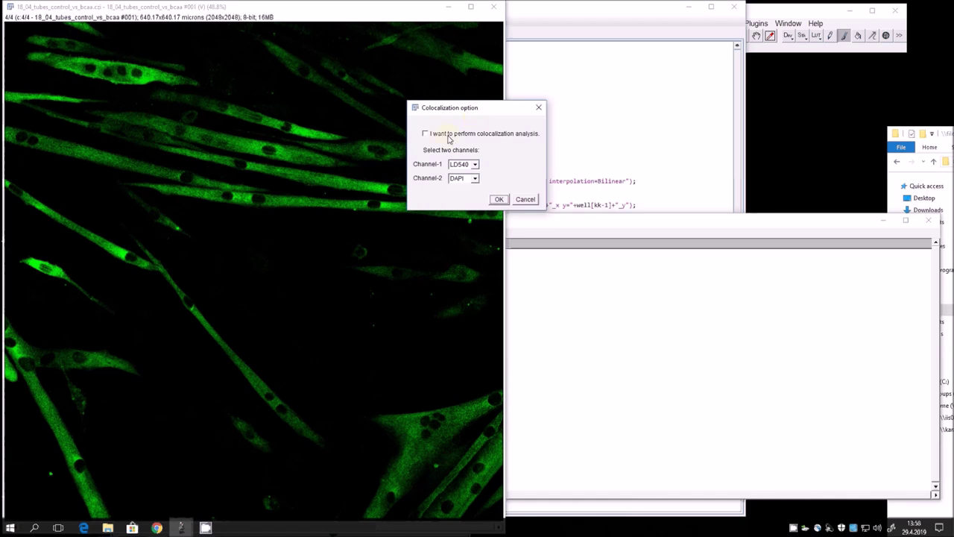
# Step: Enable colocalization analysis between LD540 and PLINs and let the macro process the scans
pyautogui.click(449, 137)
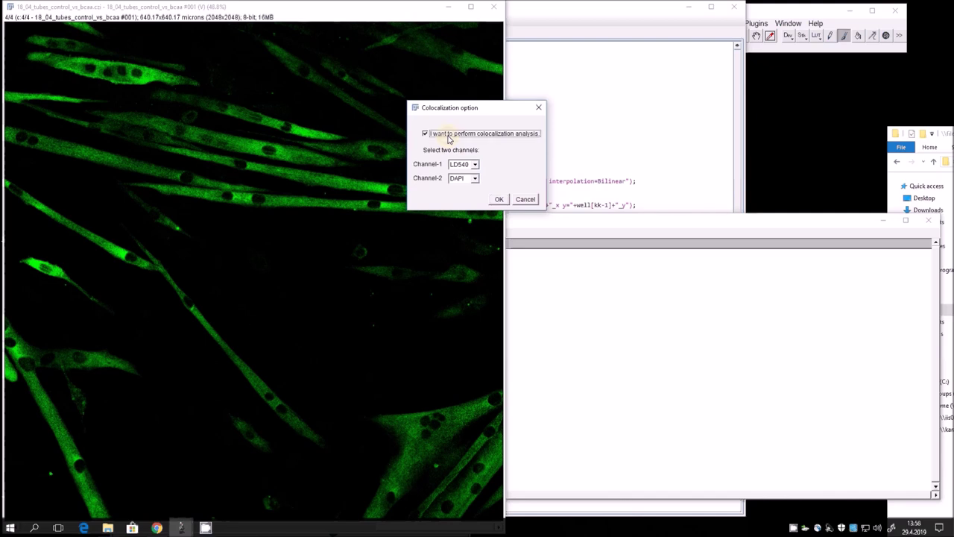
pyautogui.click(474, 179)
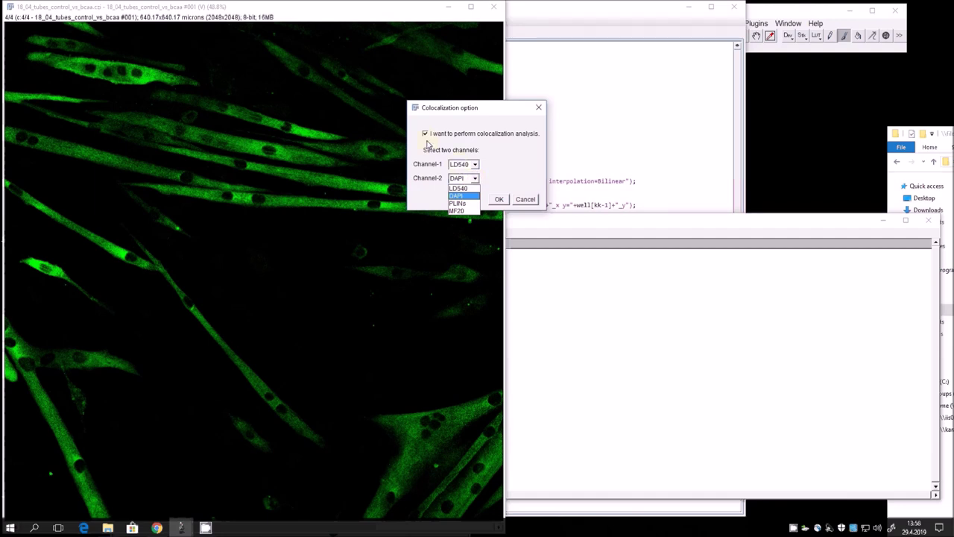
pyautogui.click(465, 205)
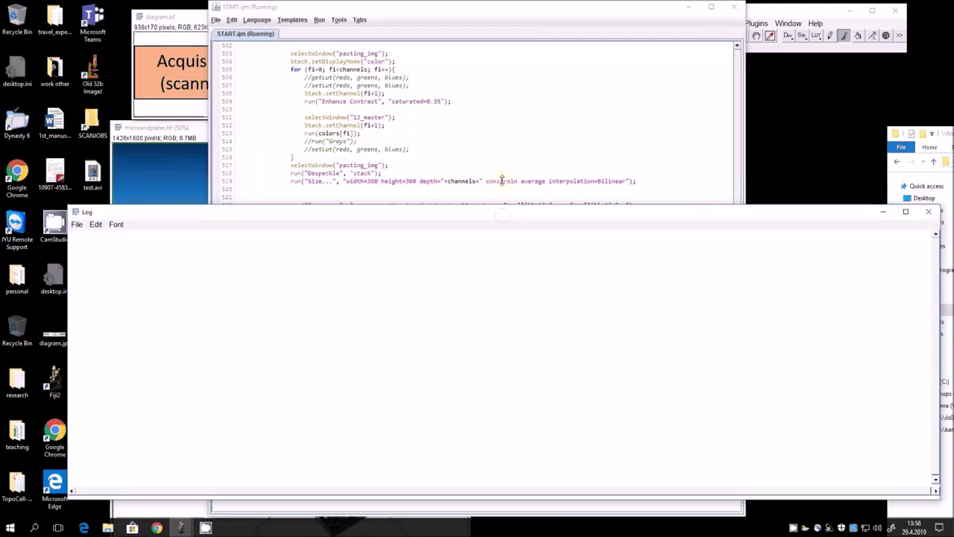
pyautogui.click(781, 16)
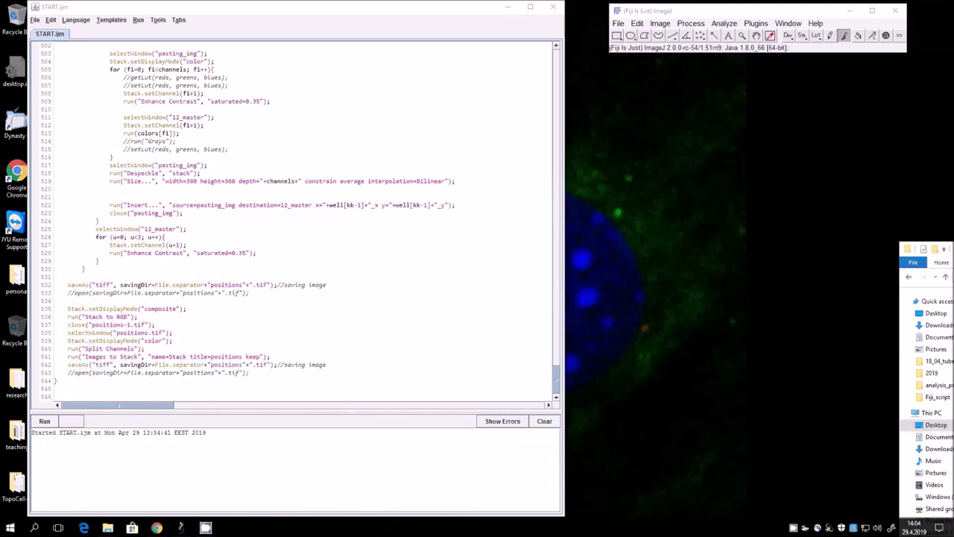
# Step: Switch to File Explorer and examine the output files in the READY_18_04_tubes_6bsa_vs_6palmitate folder, then return to 18_04_tubes
pyautogui.click(107, 528)
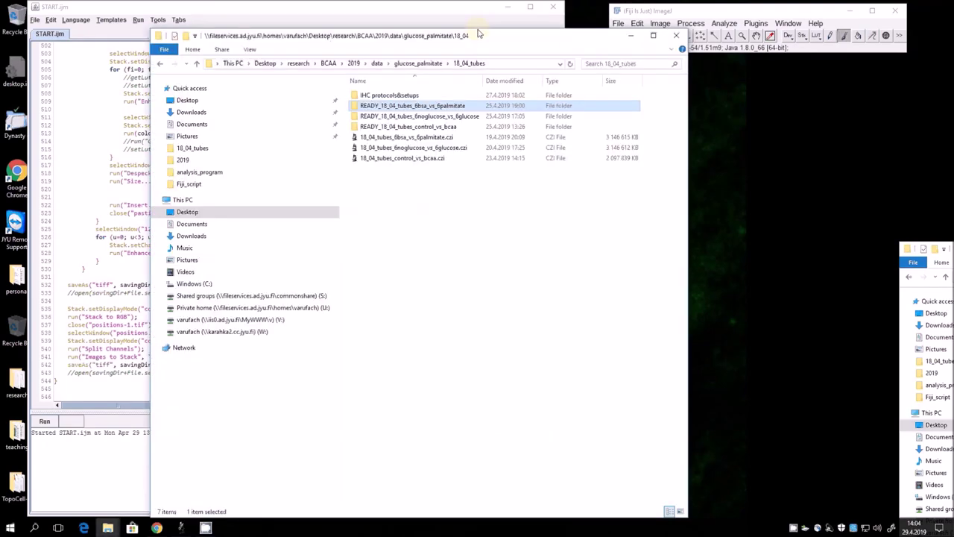
pyautogui.moveTo(479, 34); pyautogui.dragTo(395, 12)
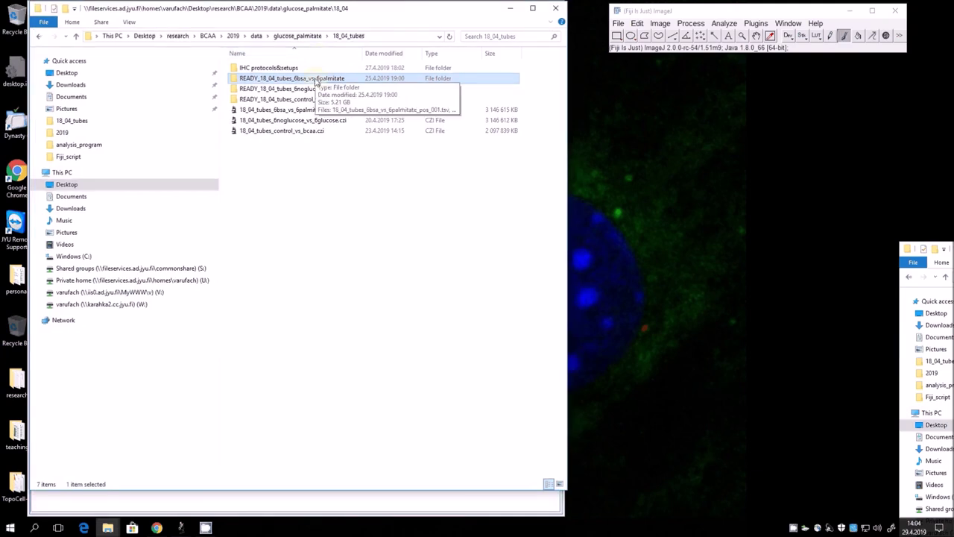
pyautogui.doubleClick(314, 79)
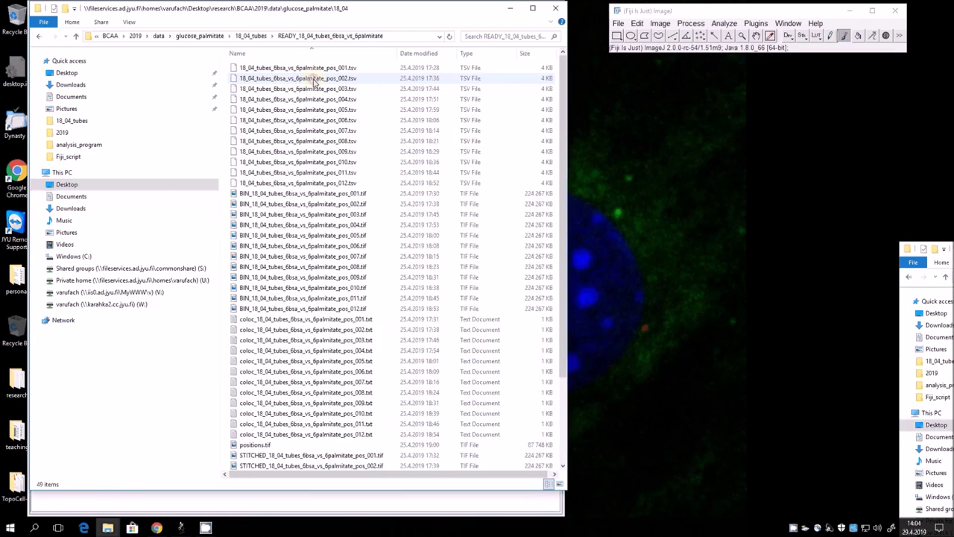
pyautogui.scroll(-4, 514, 143)
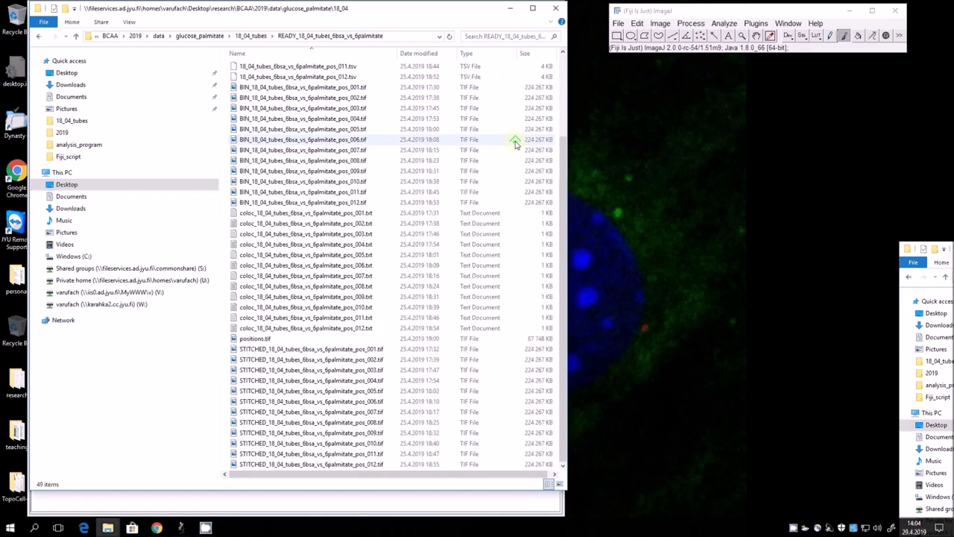
pyautogui.click(250, 36)
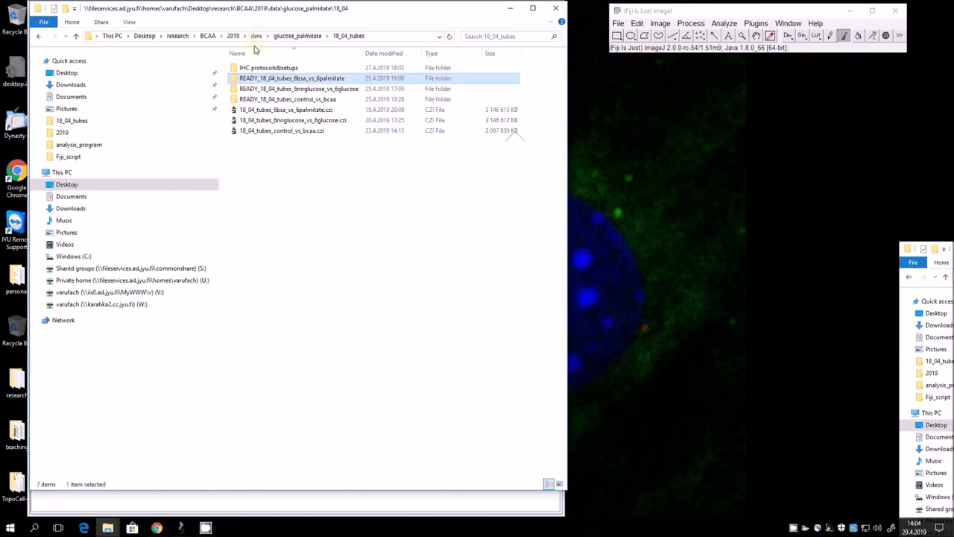
# Step: Match 18_04_tubes_6bsa_vs_6palmitate.czi with its READY folder and look through that folder's data, binary, colocalization and stitched files
pyautogui.click(246, 112)
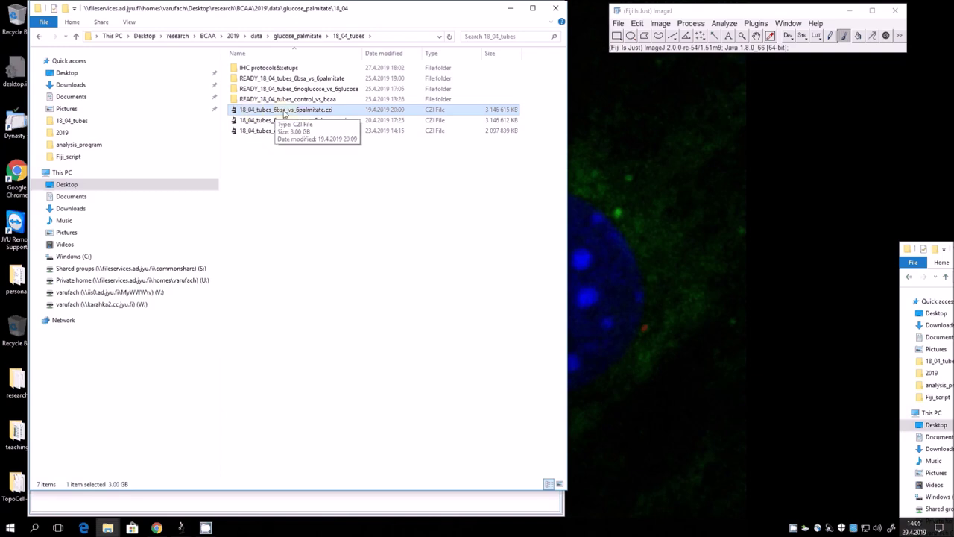
pyautogui.click(265, 78)
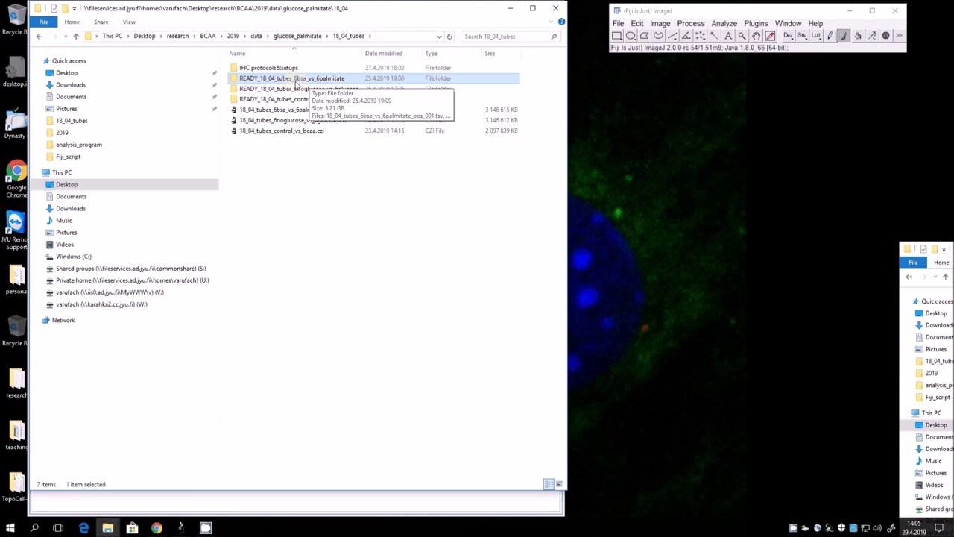
pyautogui.doubleClick(295, 81)
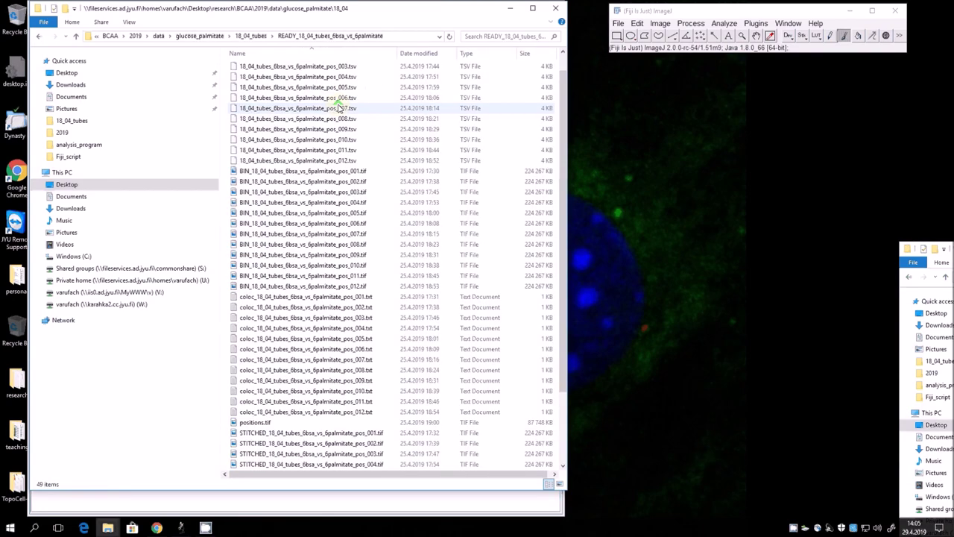
pyautogui.scroll(-3, 358, 164)
pyautogui.scroll(3, 386, 135)
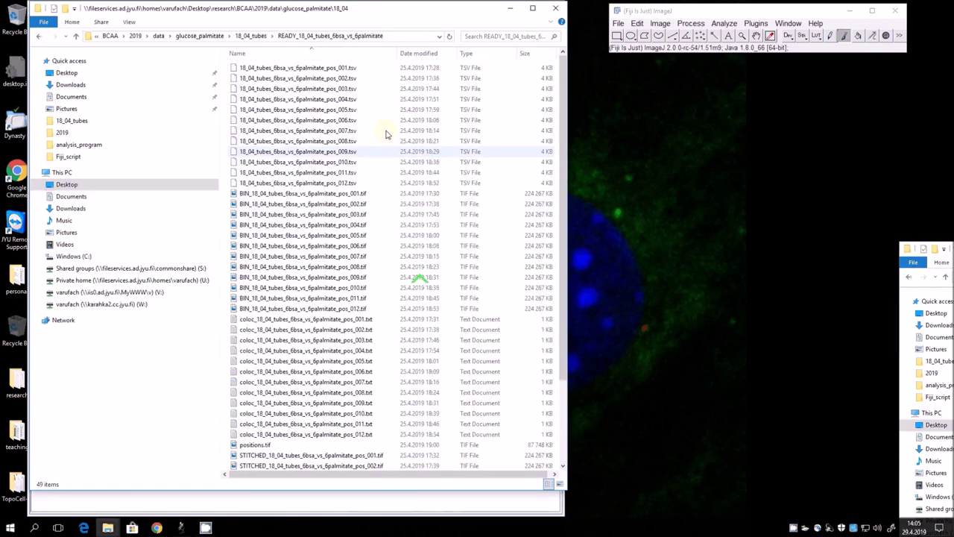
# Step: Open 18_04_tubes_6bsa_vs_6palmitate_pos_001.tsv in Notepad++ and move its window into view to inspect the per-tile channel measurements
pyautogui.rightClick(317, 68)
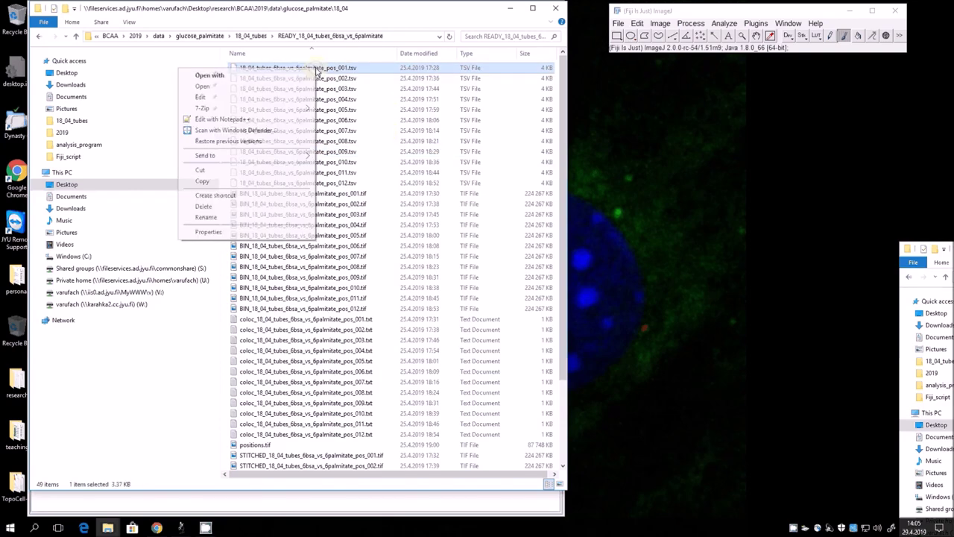
pyautogui.click(249, 120)
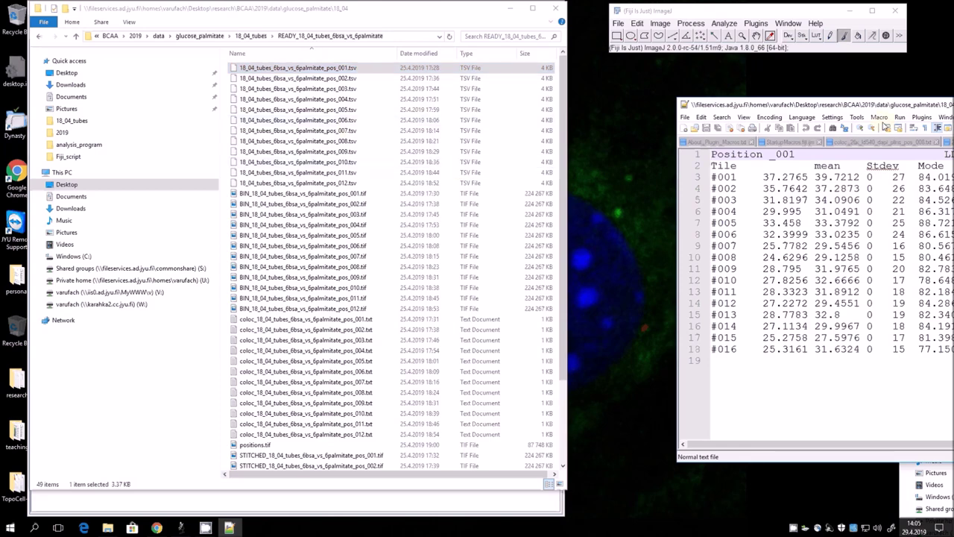
pyautogui.moveTo(745, 104); pyautogui.dragTo(121, 70)
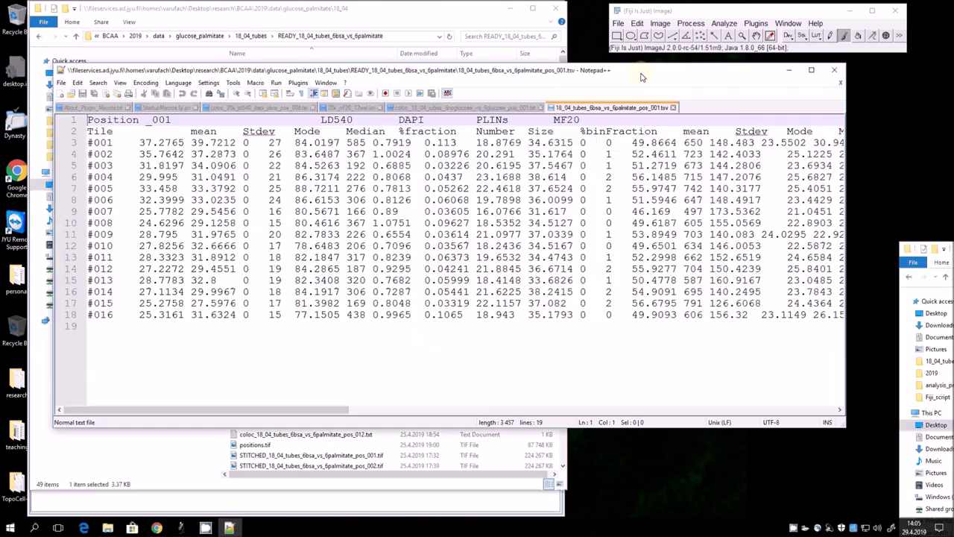
pyautogui.moveTo(641, 77); pyautogui.dragTo(632, 115)
pyautogui.click(316, 69)
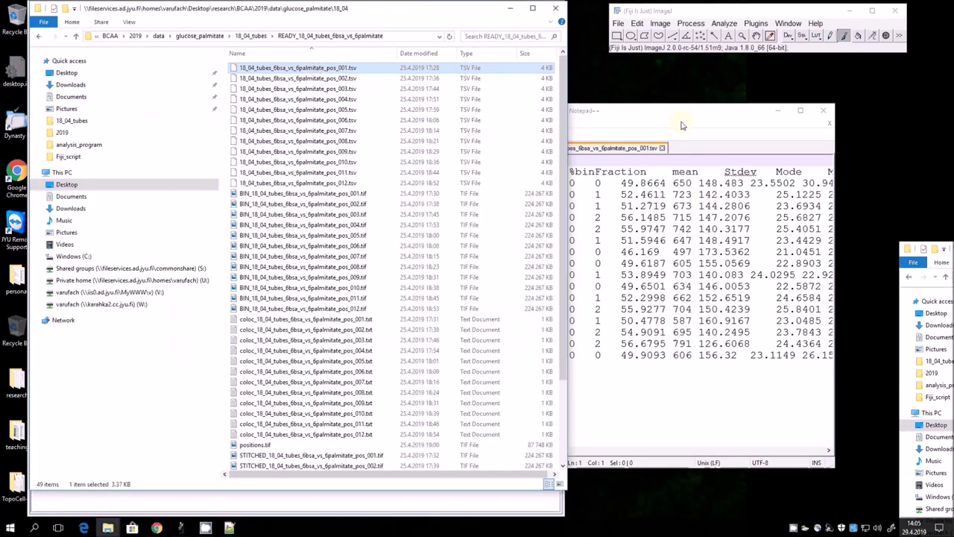
pyautogui.click(681, 125)
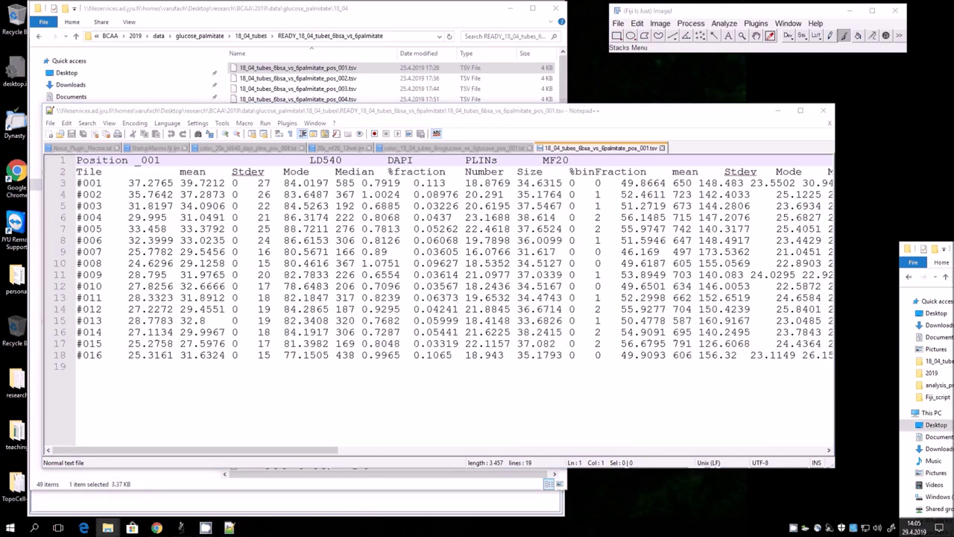
# Step: Open series 1 of 18_04_tubes_6bsa_vs_6palmitate.czi from the 18_04_tubes folder in Fiji as a hyperstack, using a virtual stack
pyautogui.moveTo(298, 68); pyautogui.dragTo(773, 18)
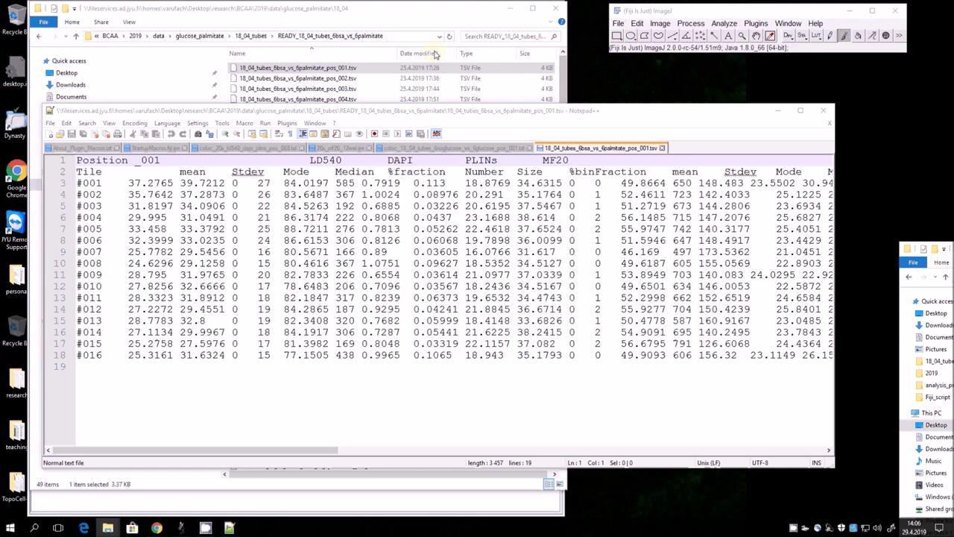
pyautogui.click(266, 37)
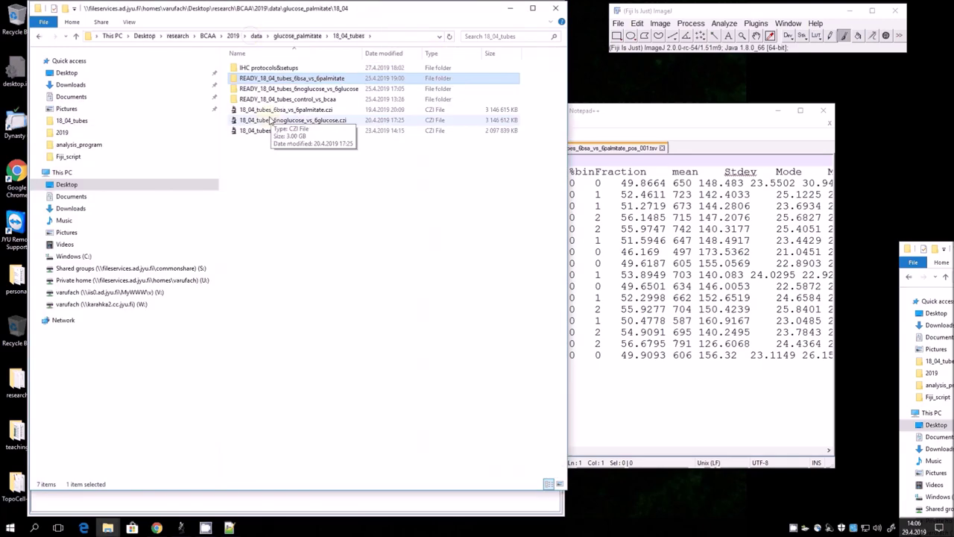
pyautogui.moveTo(290, 111); pyautogui.dragTo(729, 13)
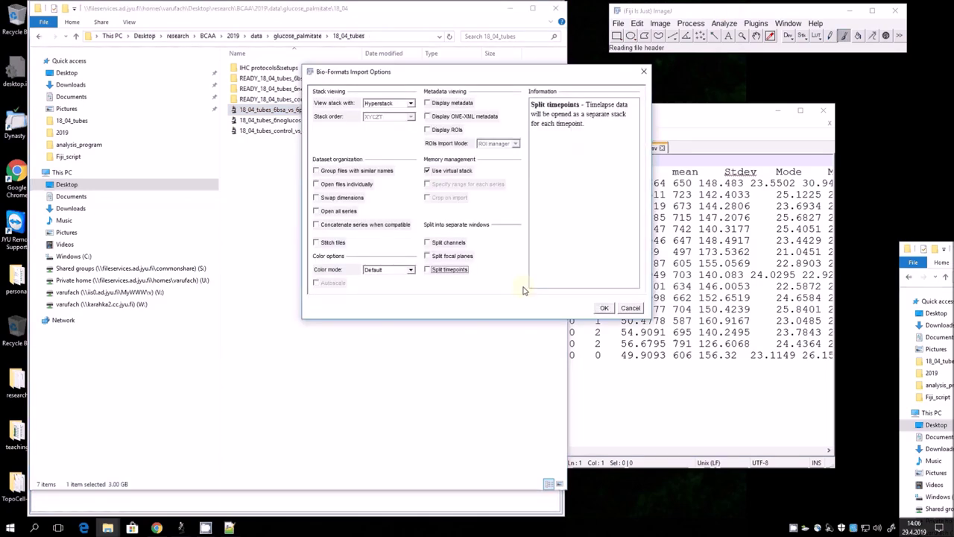
pyautogui.click(605, 308)
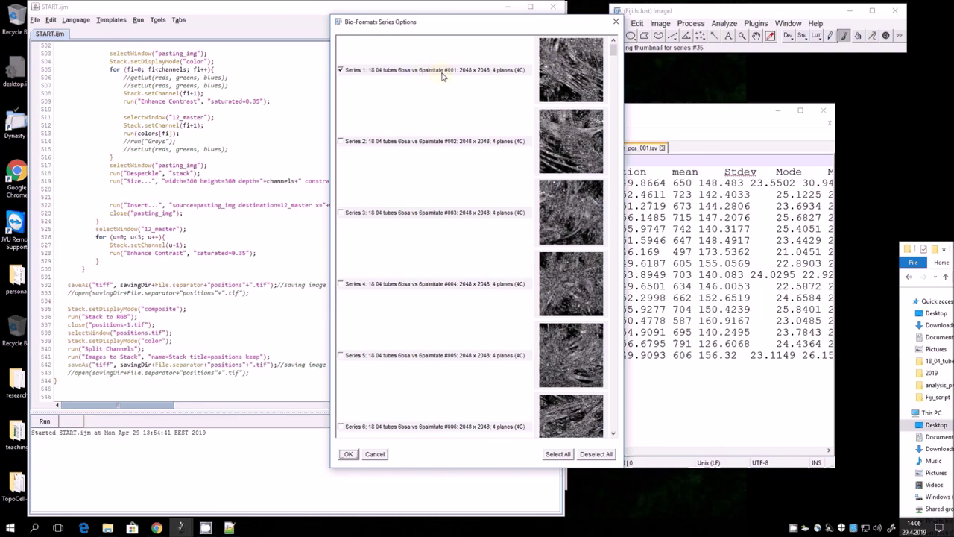
pyautogui.click(349, 454)
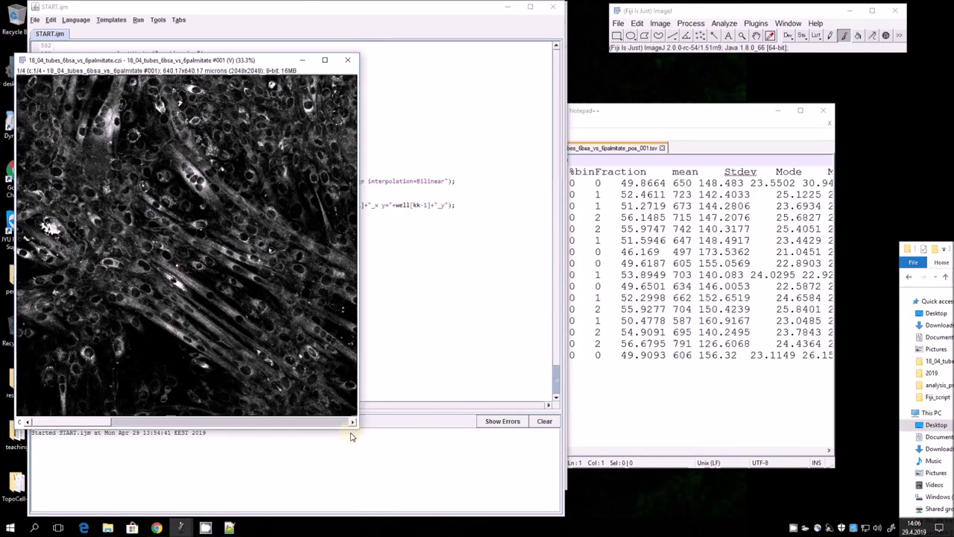
# Step: Look through the channels of tile #001, then bring up the pos_001 TSV and highlight its #001 row across all channel measurements
pyautogui.scroll(-1, 382, 125)
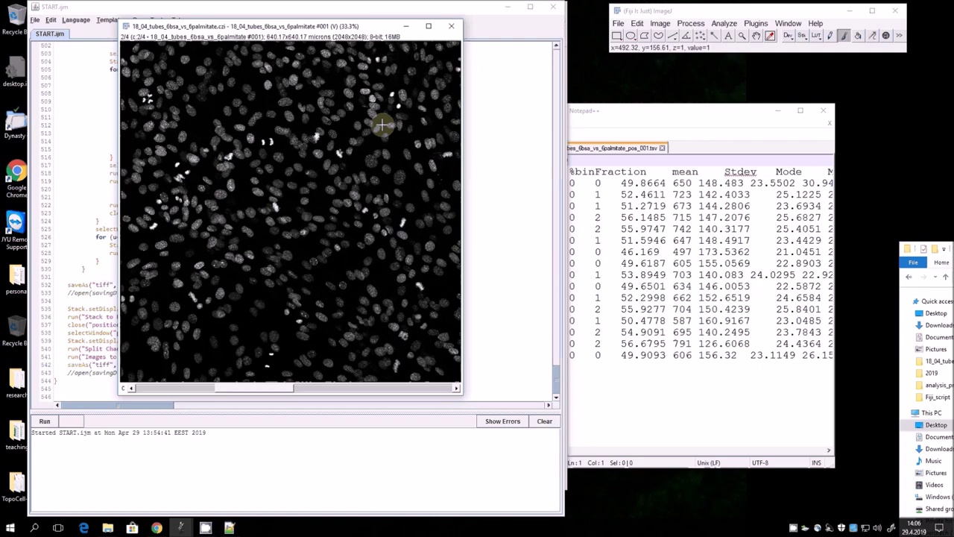
pyautogui.scroll(-2, 381, 125)
pyautogui.scroll(3, 381, 125)
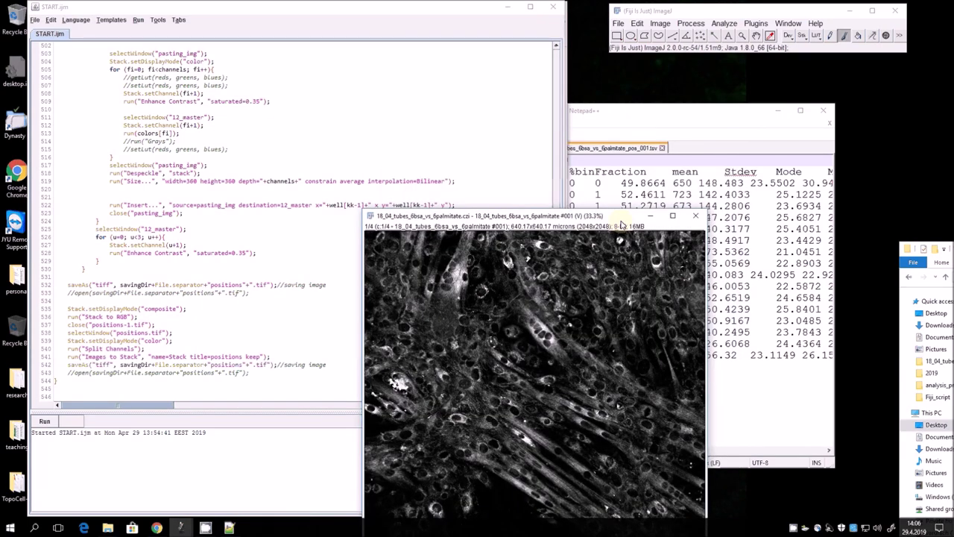
pyautogui.click(671, 123)
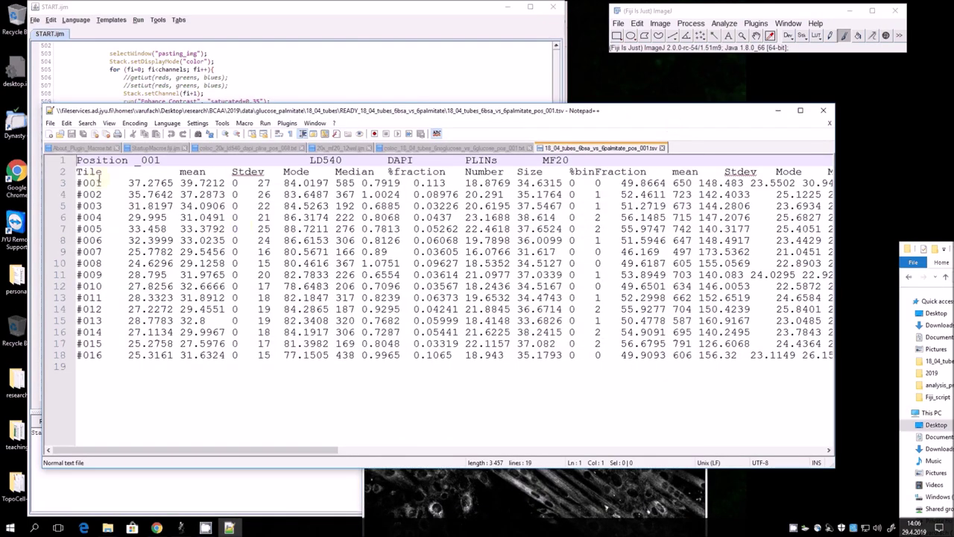
pyautogui.moveTo(78, 182); pyautogui.dragTo(878, 179)
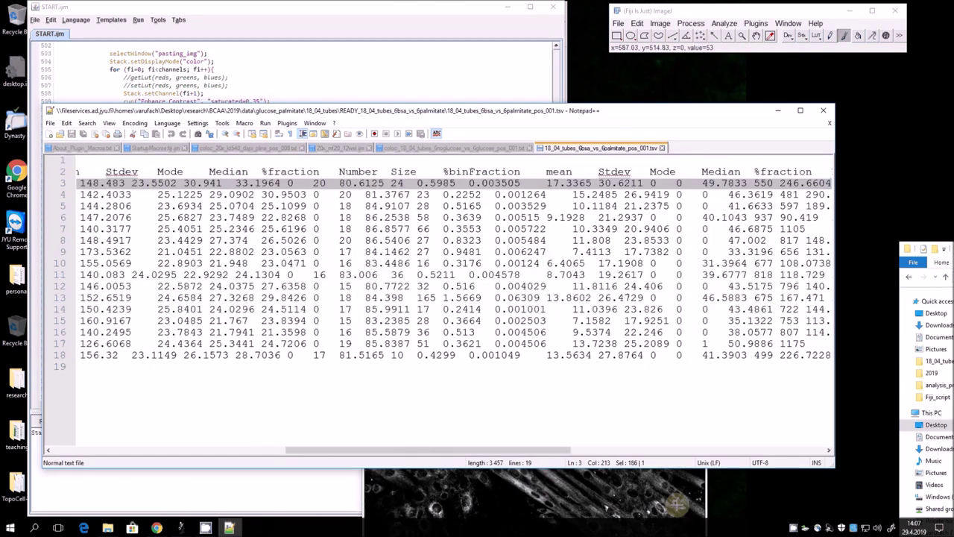
pyautogui.moveTo(515, 450); pyautogui.dragTo(421, 478)
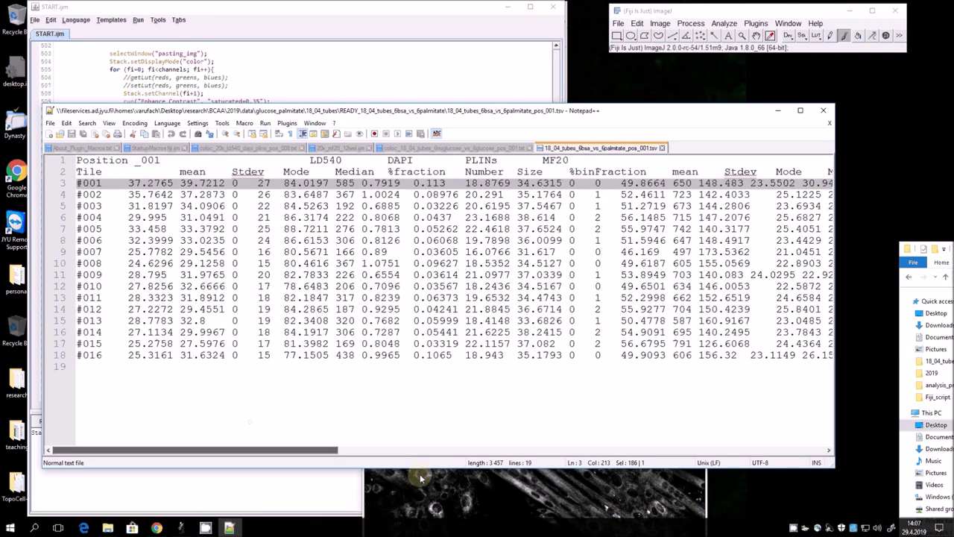
# Step: Compare the tile's channels with the pos_001 table by stepping through them, then highlight the table rows for tiles #002 to #016
pyautogui.click(421, 478)
pyautogui.moveTo(598, 217); pyautogui.dragTo(552, 82)
pyautogui.scroll(-2, 508, 208)
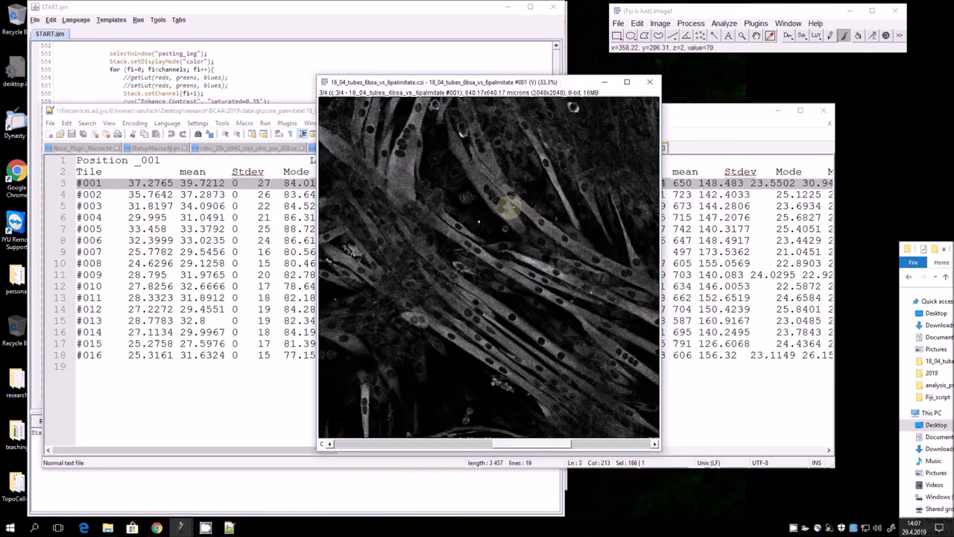
pyautogui.scroll(1, 508, 209)
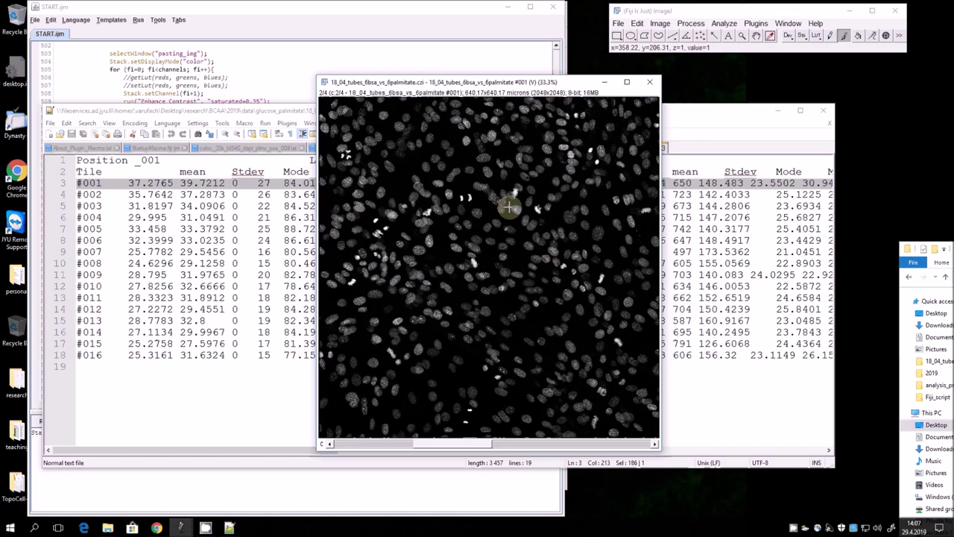
pyautogui.scroll(-2, 508, 208)
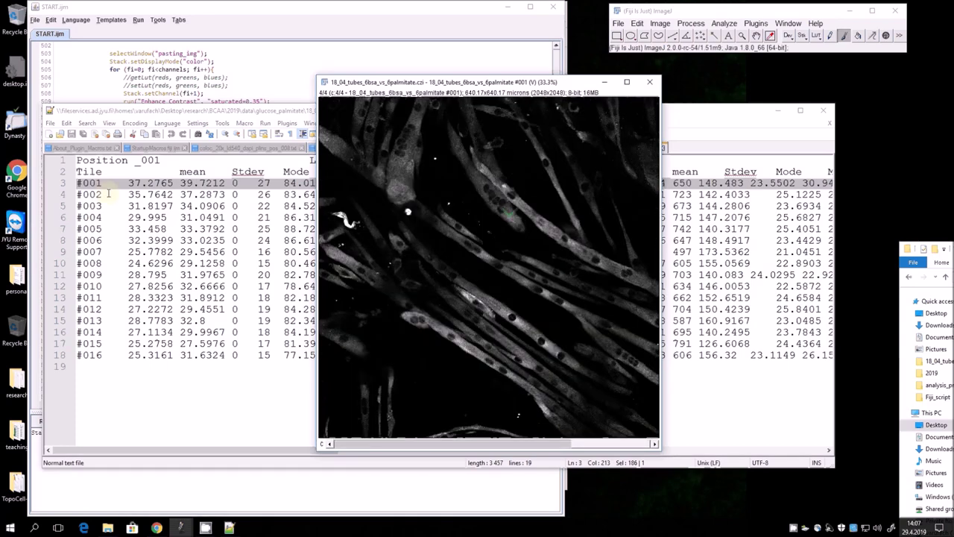
pyautogui.click(93, 193)
pyautogui.moveTo(94, 193); pyautogui.dragTo(113, 355)
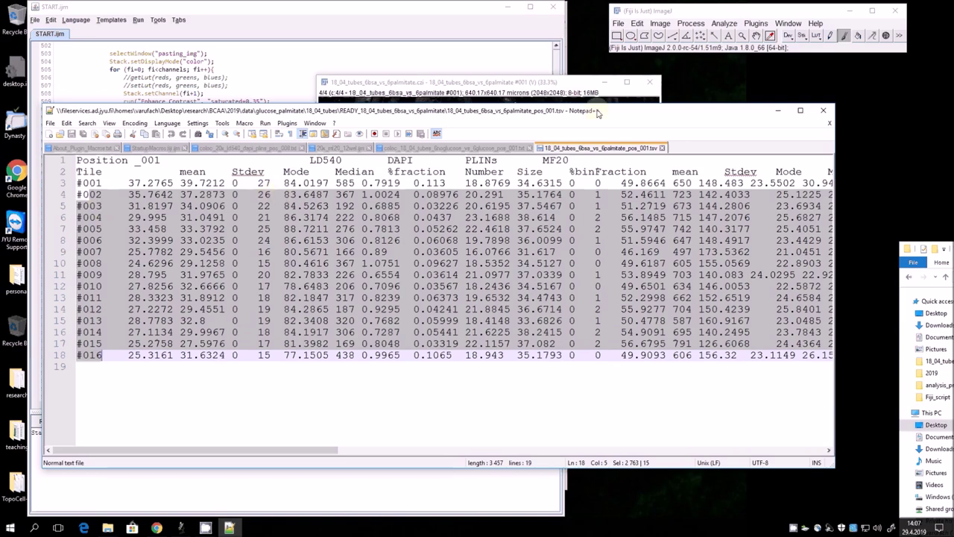
# Step: Switch to File Explorer, open the READY_18_04_tubes_6bsa_vs_6palmitate folder and look through its colocalization and stitched files
pyautogui.moveTo(108, 529)
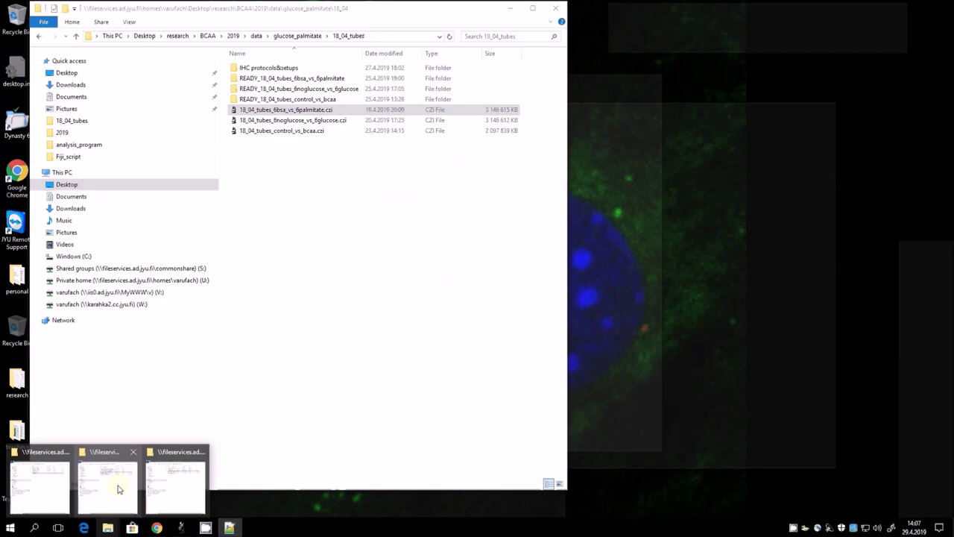
pyautogui.click(118, 488)
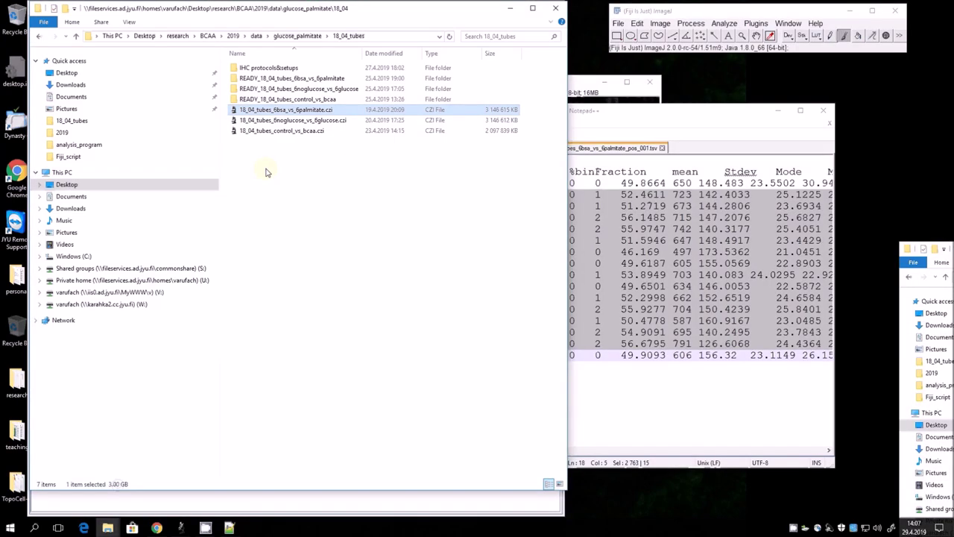
pyautogui.doubleClick(319, 78)
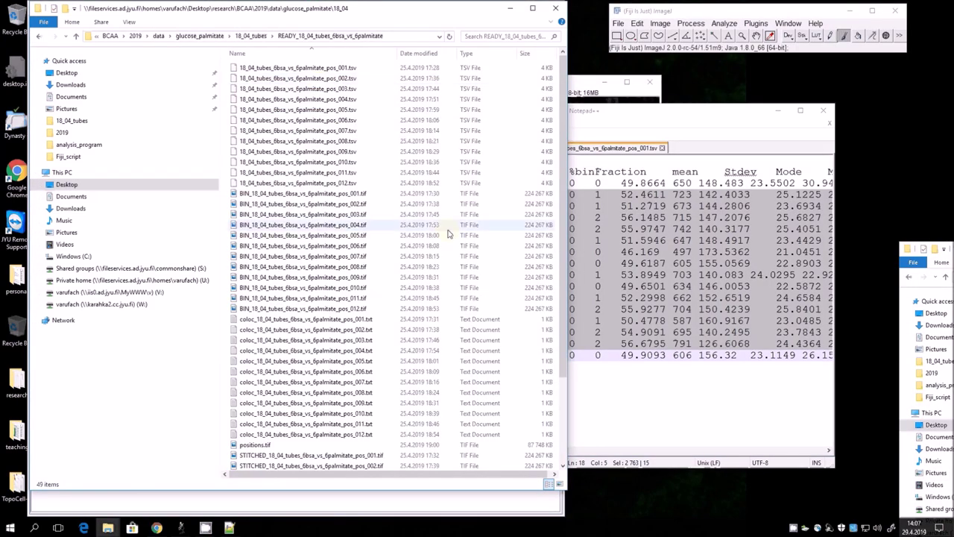
pyautogui.click(301, 333)
pyautogui.scroll(-1, 298, 320)
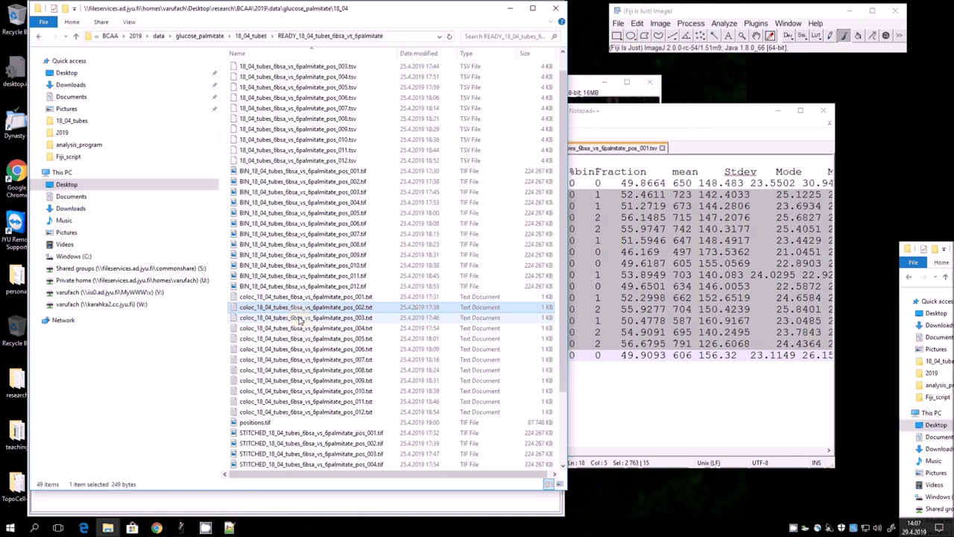
pyautogui.scroll(-3, 300, 321)
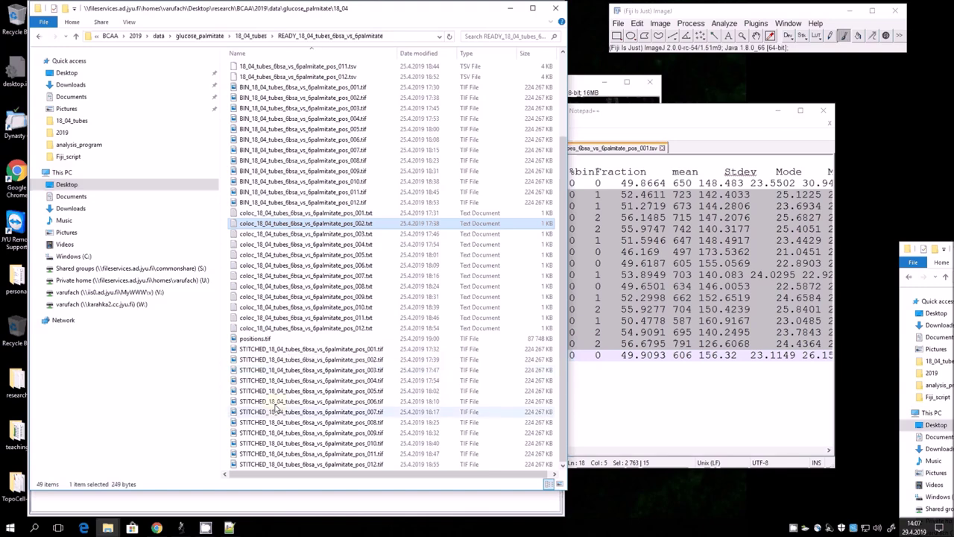
# Step: Open STITCHED_18_04_tubes_6bsa_vs_6palmitate_pos_001.tif in Fiji and bring its image window to the front
pyautogui.click(275, 350)
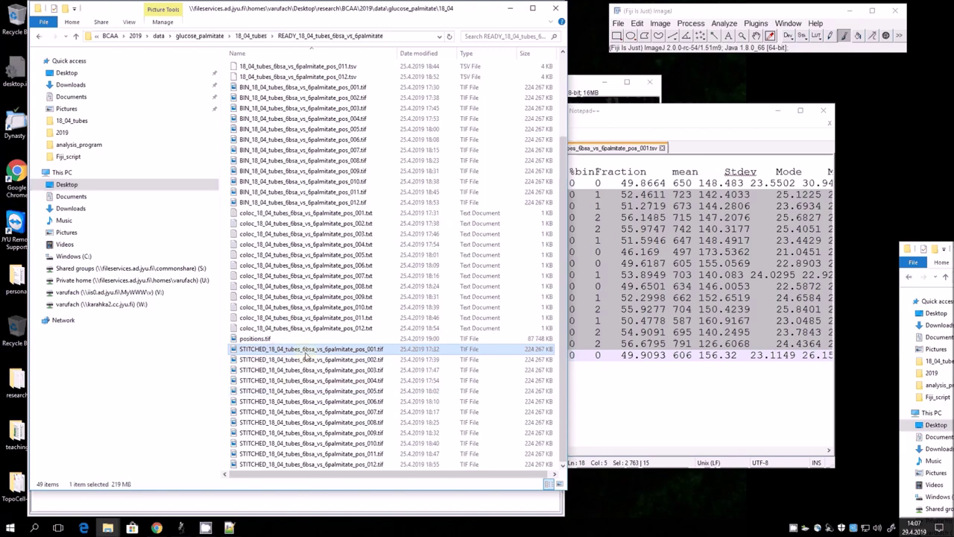
pyautogui.moveTo(429, 352); pyautogui.dragTo(731, 11)
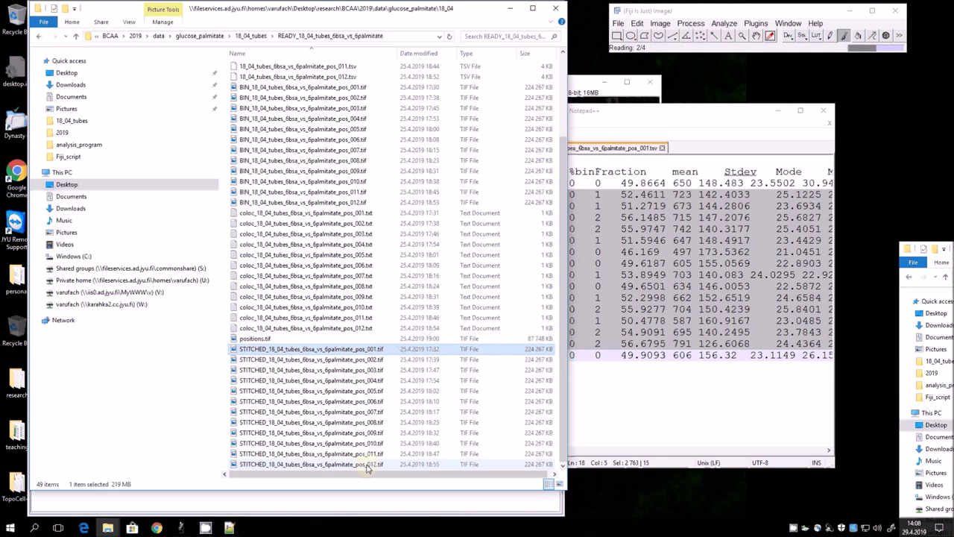
pyautogui.click(366, 348)
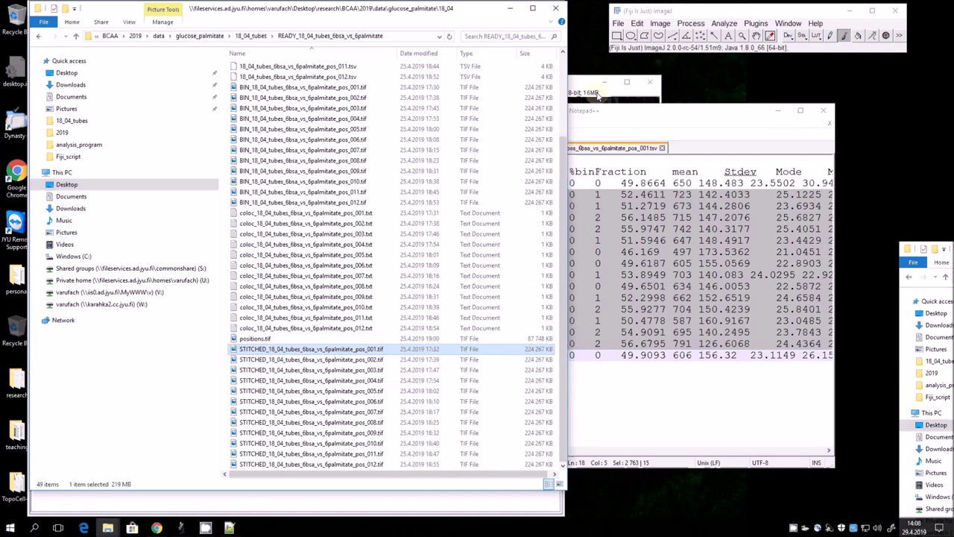
pyautogui.moveTo(180, 528)
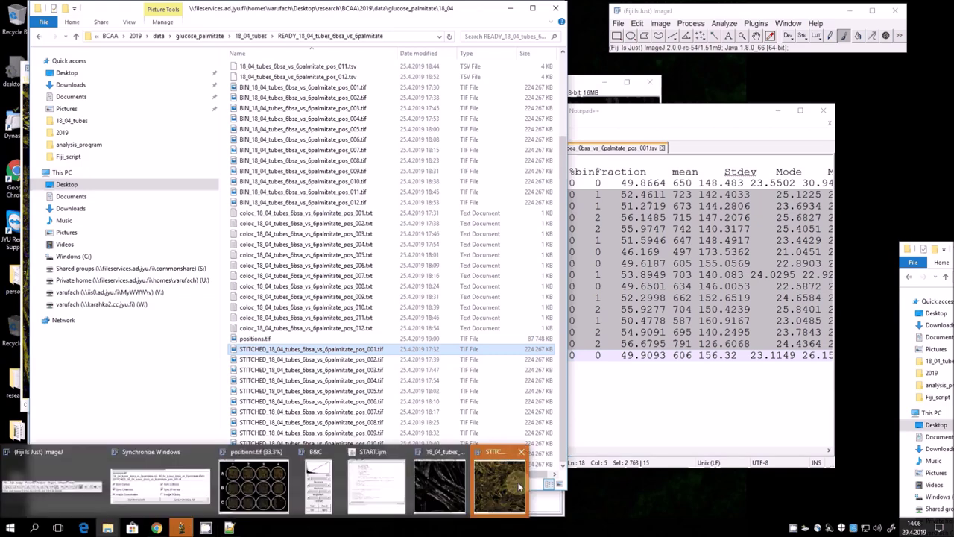
pyautogui.click(517, 481)
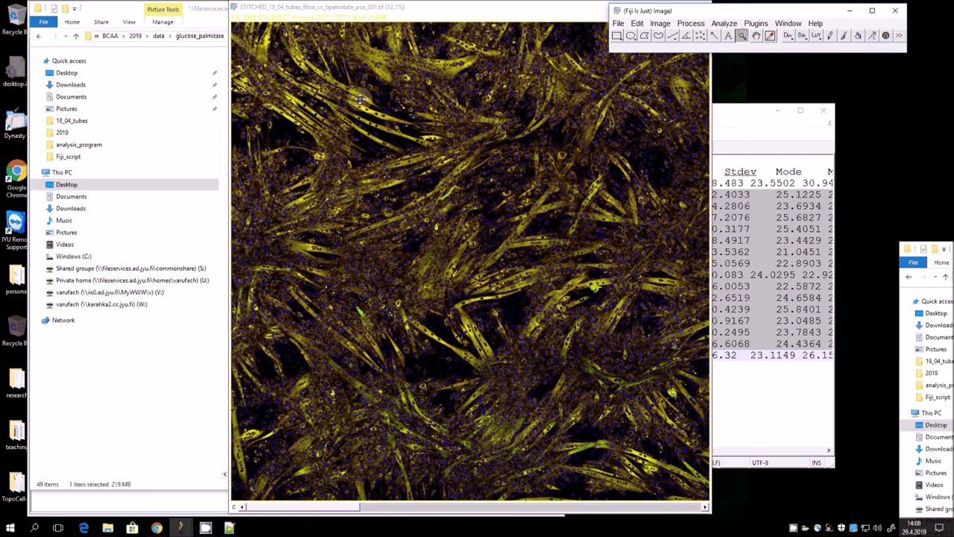
# Step: Examine the muscle fibres and nuclei in the stitched pos_001 image close up and in overview, then put its window away
pyautogui.moveTo(360, 99); pyautogui.dragTo(408, 179)
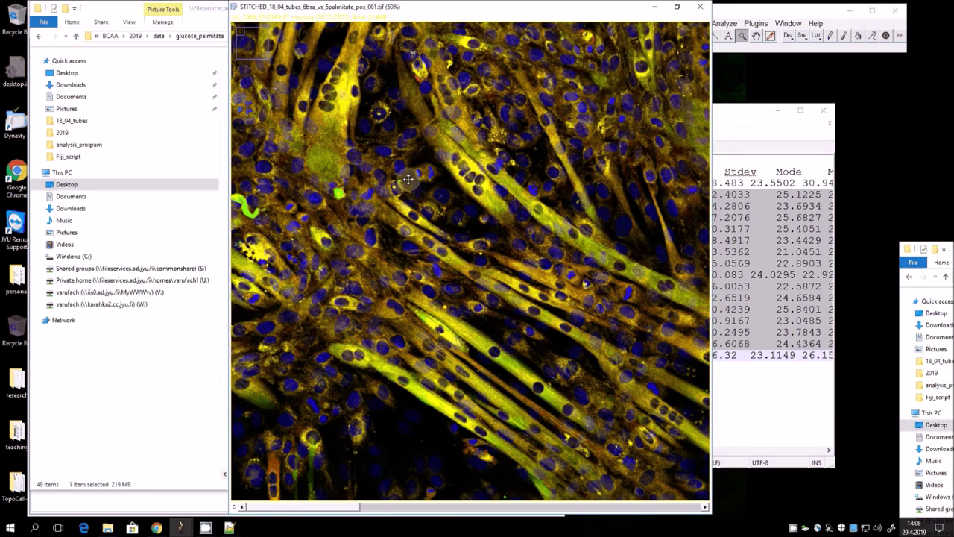
pyautogui.click(545, 304)
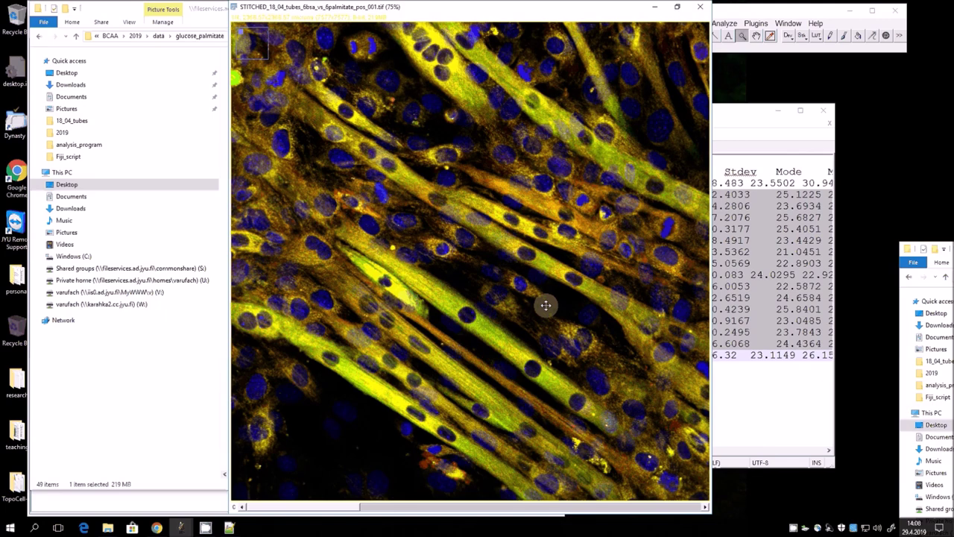
pyautogui.click(546, 305)
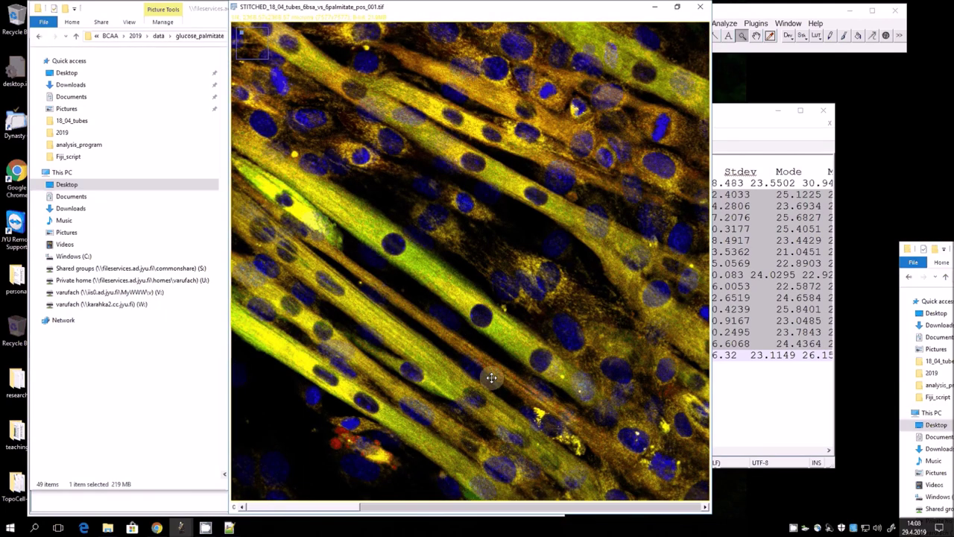
pyautogui.rightClick(418, 399)
pyautogui.rightClick(408, 405)
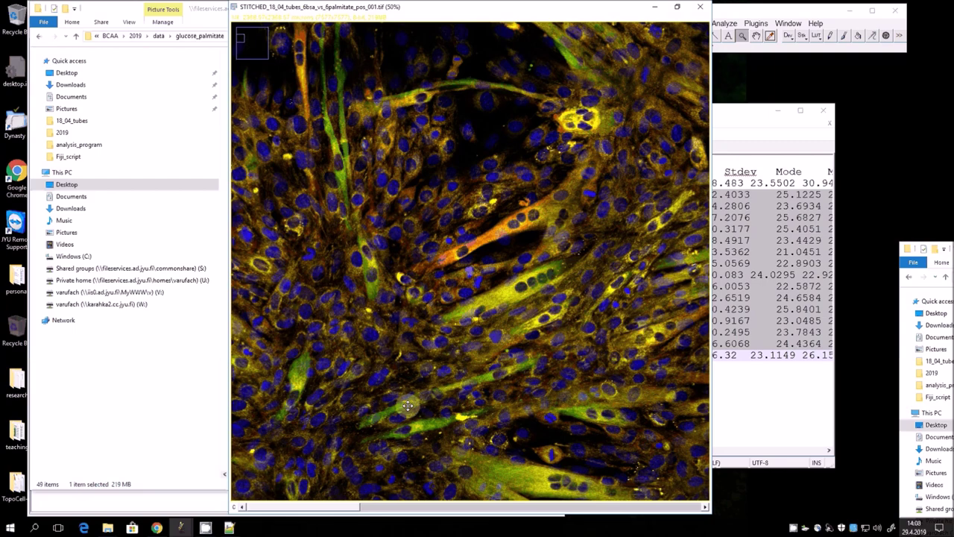
pyautogui.rightClick(408, 405)
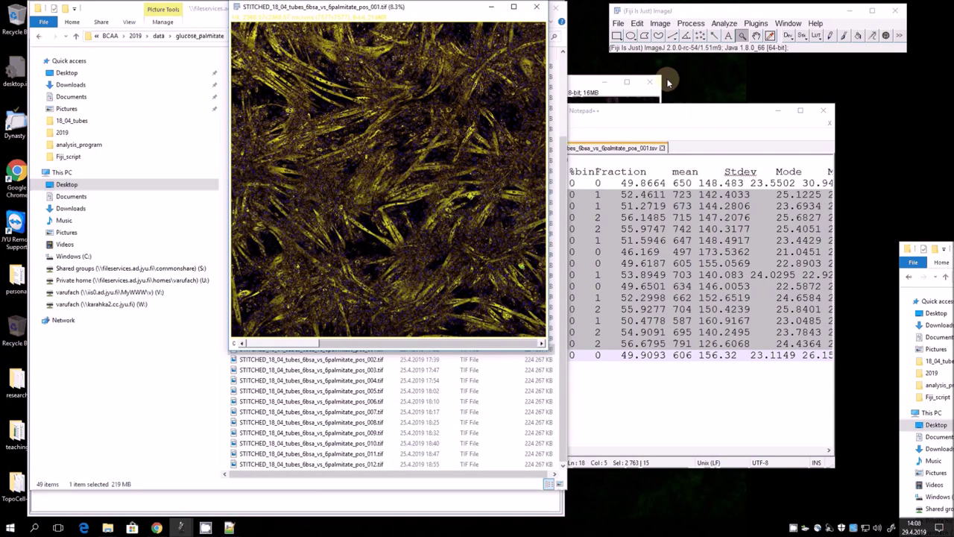
pyautogui.moveTo(435, 17); pyautogui.dragTo(348, 109)
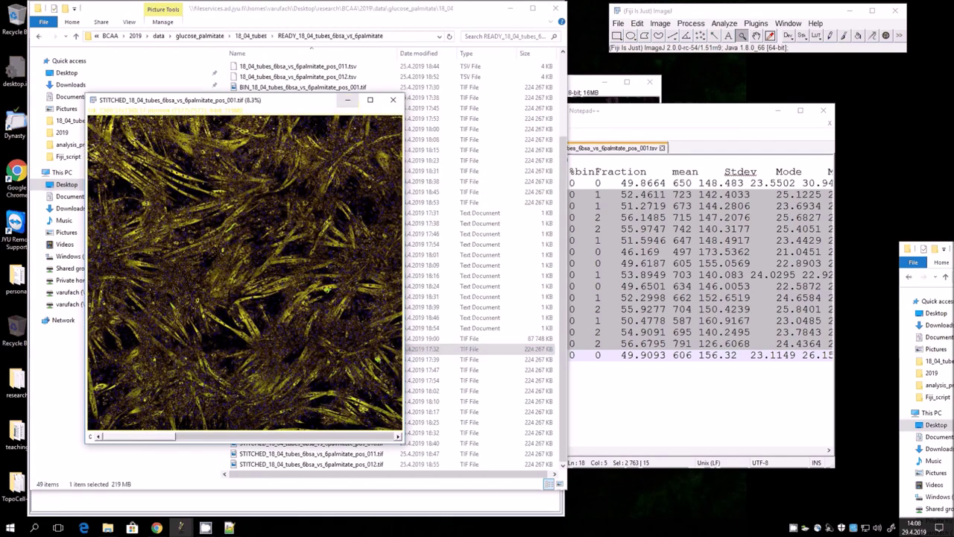
pyautogui.click(441, 507)
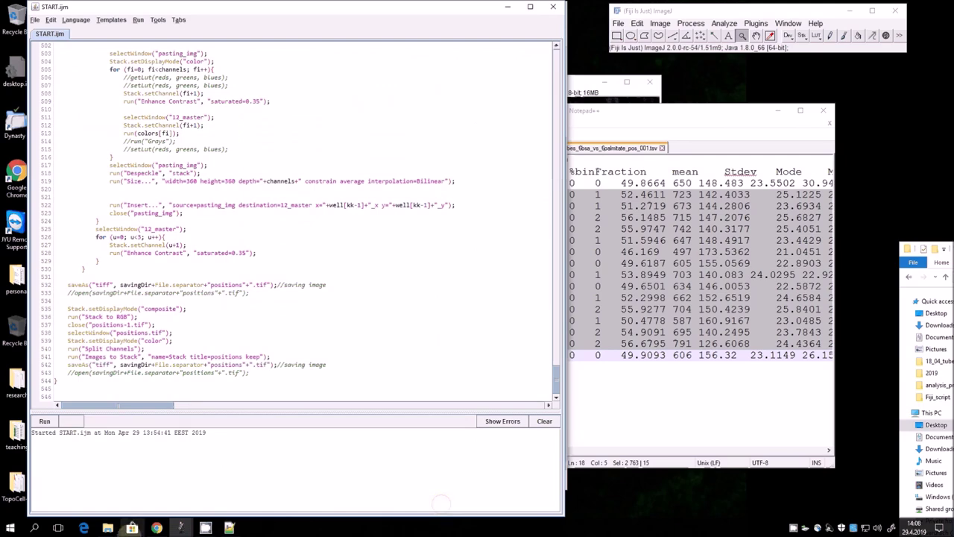
# Step: Open positions.tif from the READY folder in Fiji, enlarge its window and go to the second image of the stack
pyautogui.moveTo(107, 529)
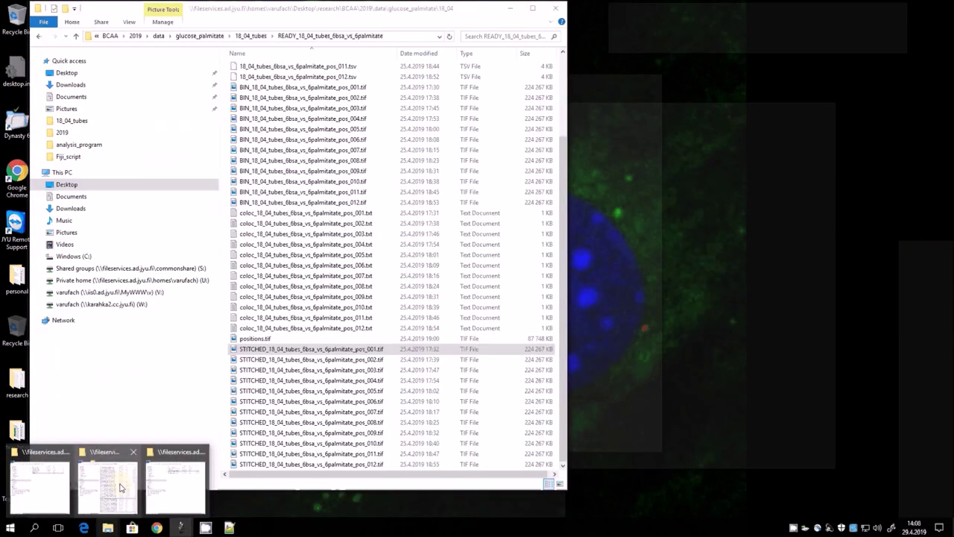
pyautogui.click(120, 488)
pyautogui.click(266, 339)
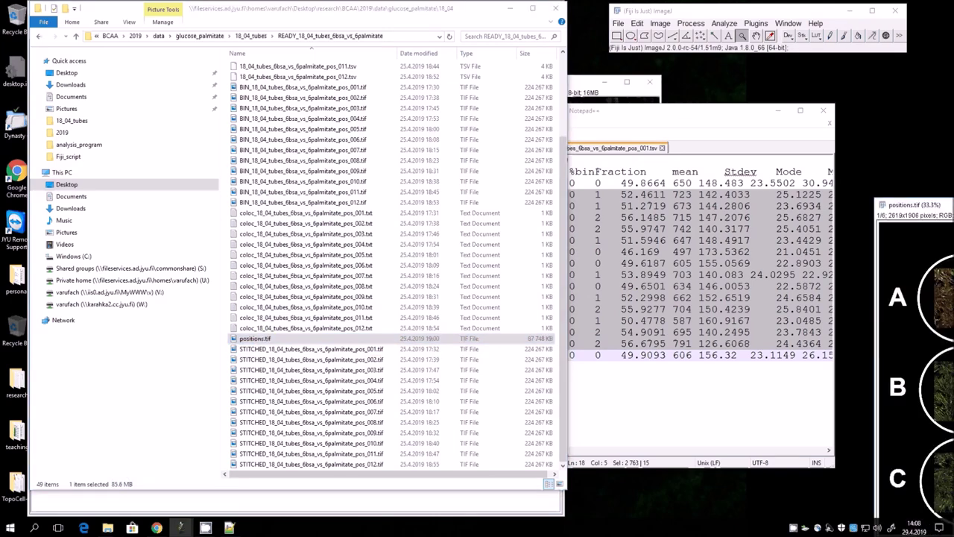
pyautogui.moveTo(913, 204); pyautogui.dragTo(480, 75)
pyautogui.doubleClick(481, 75)
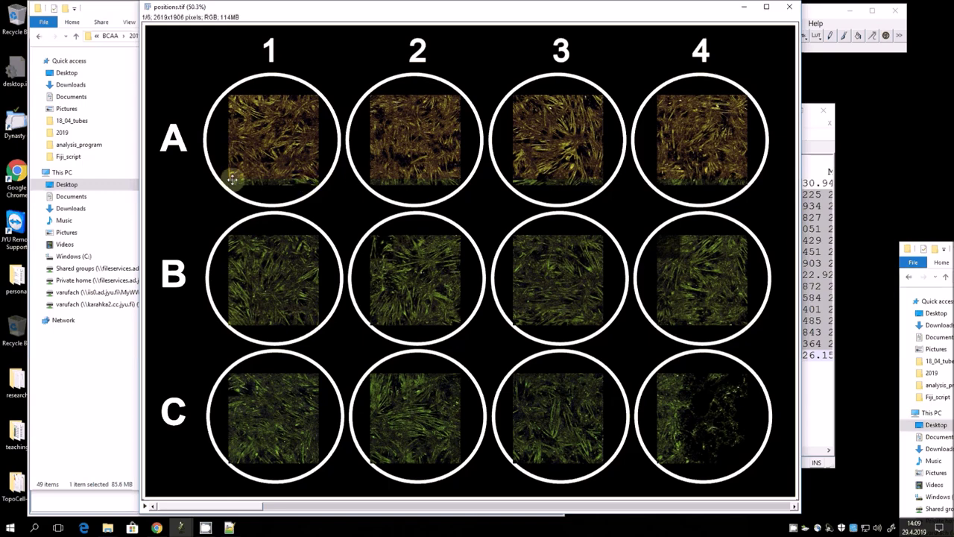
pyautogui.scroll(-1, 357, 177)
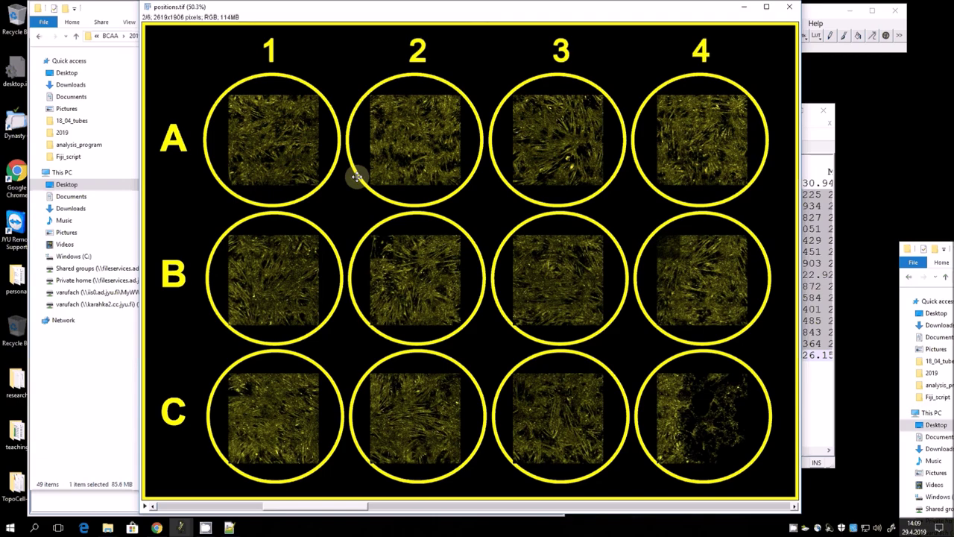
# Step: Examine the merged well-plate overview and its separate colour images in the positions.tif stack, then close it and put the folder window away
pyautogui.scroll(-1, 357, 178)
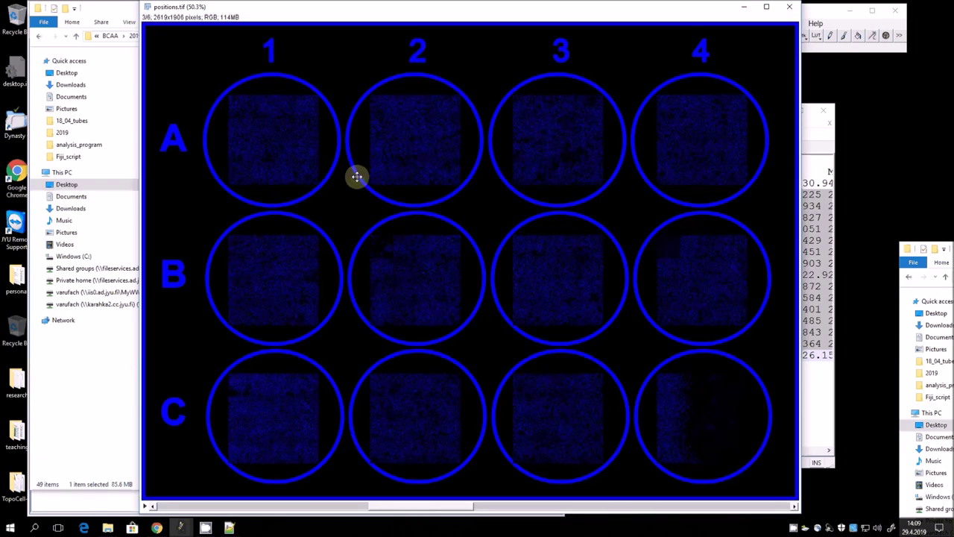
pyautogui.scroll(-1, 357, 177)
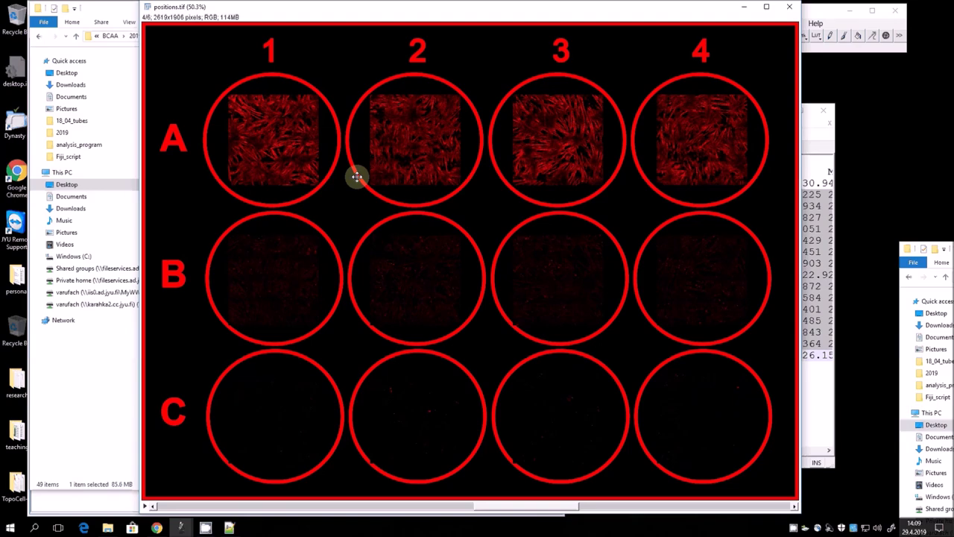
pyautogui.scroll(-1, 357, 177)
pyautogui.scroll(2, 357, 176)
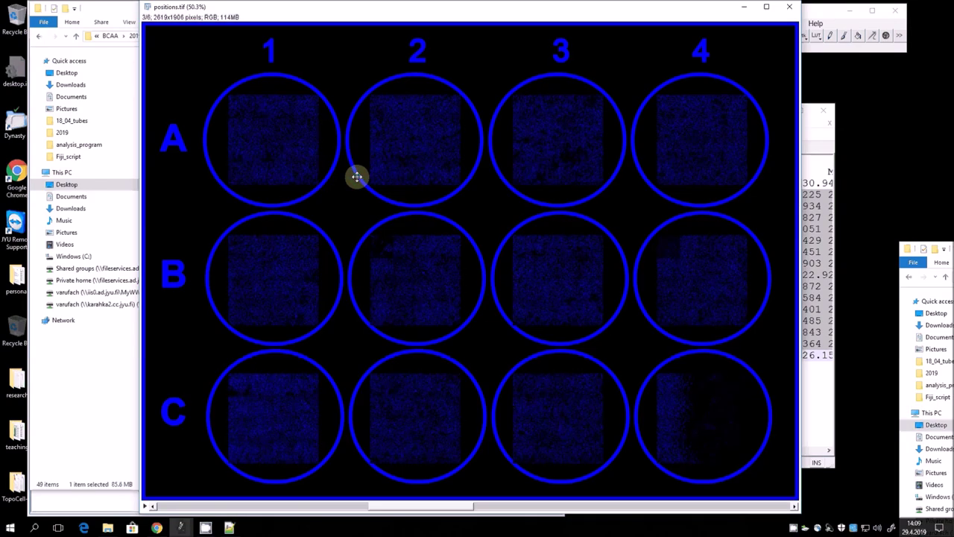
pyautogui.scroll(2, 357, 177)
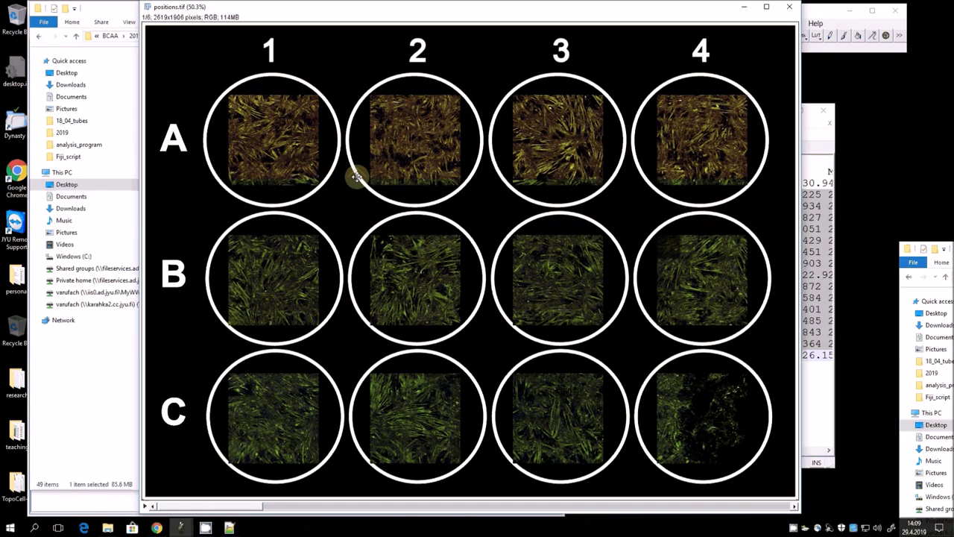
pyautogui.scroll(-1, 357, 177)
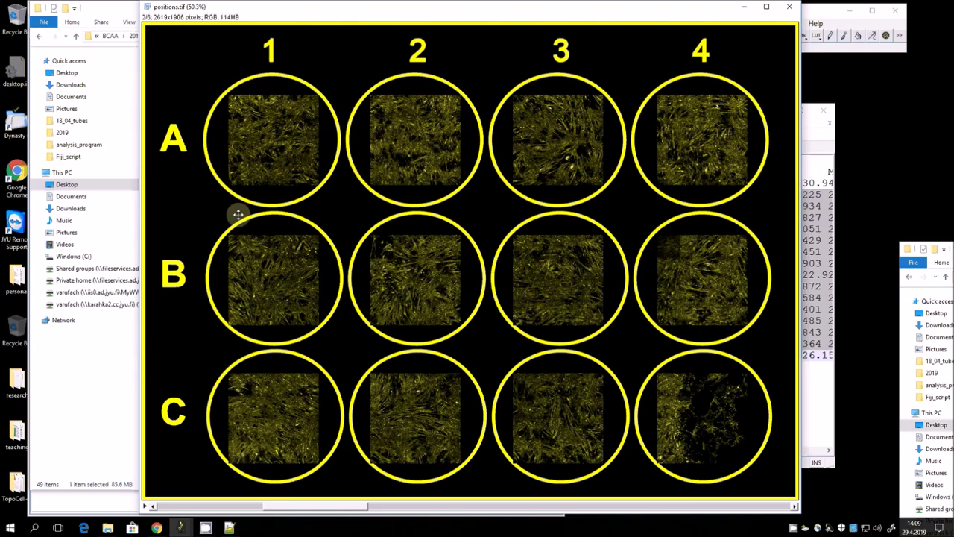
pyautogui.scroll(-1, 522, 268)
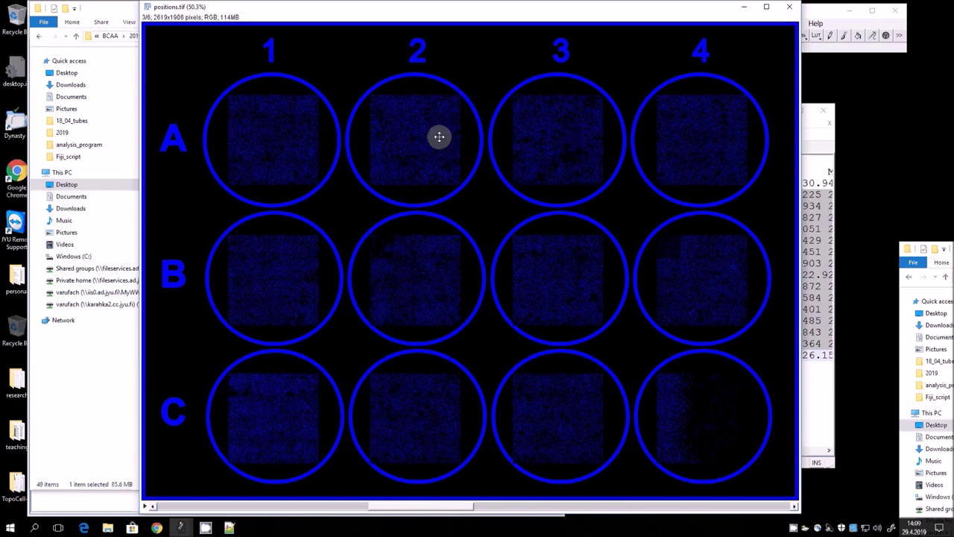
pyautogui.scroll(-1, 316, 146)
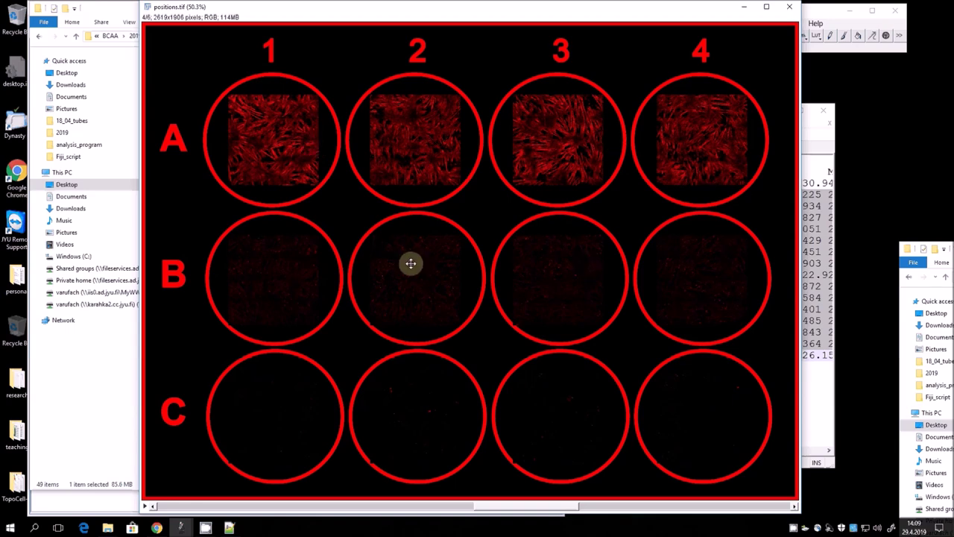
pyautogui.scroll(-1, 411, 263)
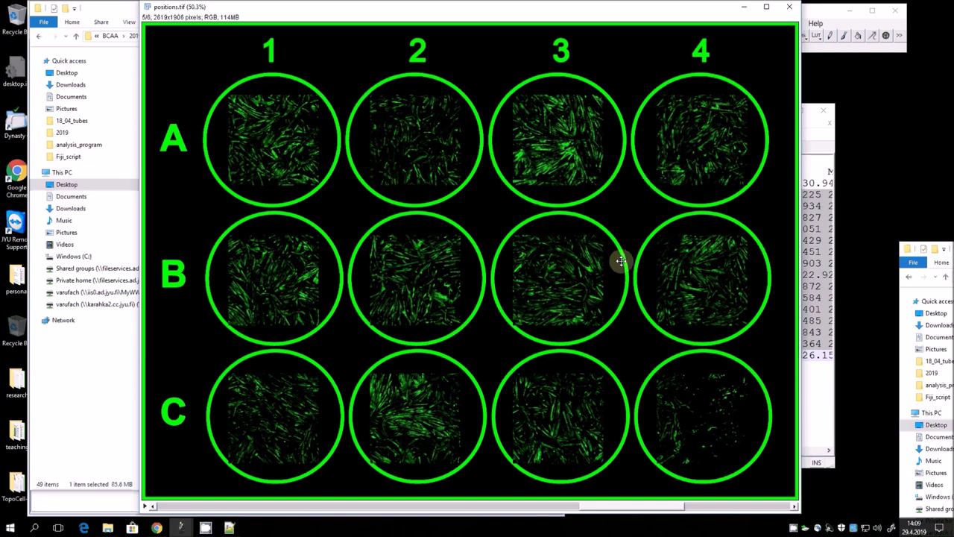
pyautogui.scroll(2, 453, 215)
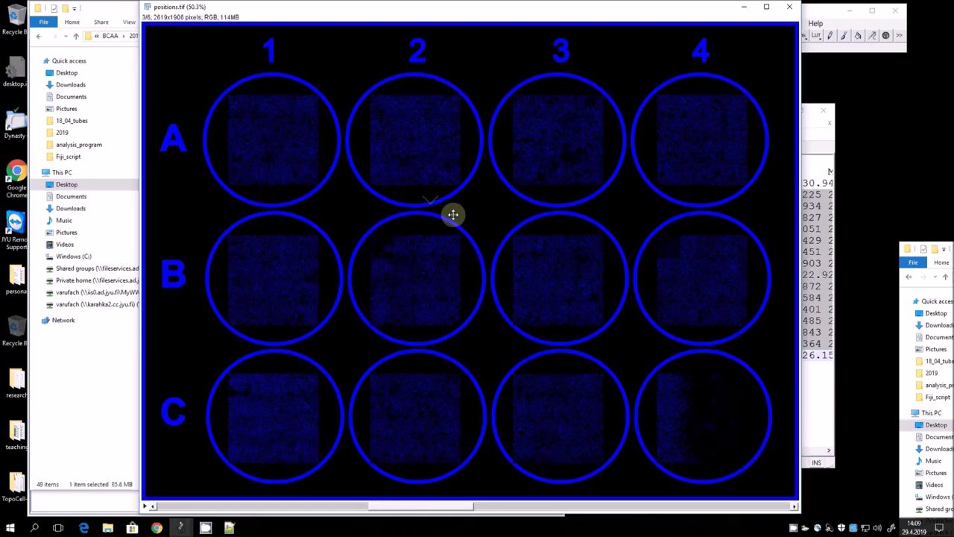
pyautogui.scroll(2, 453, 215)
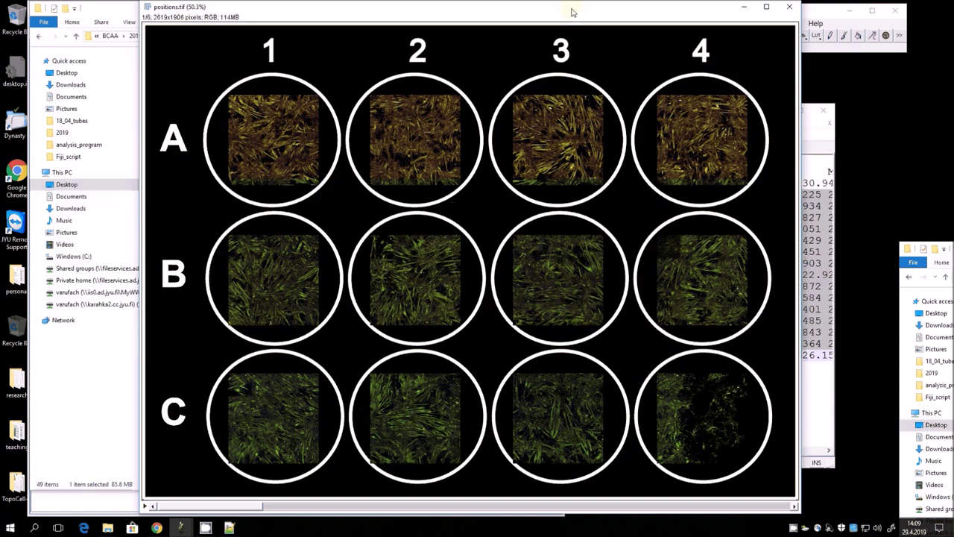
pyautogui.hotkey('ctrl', 'w')
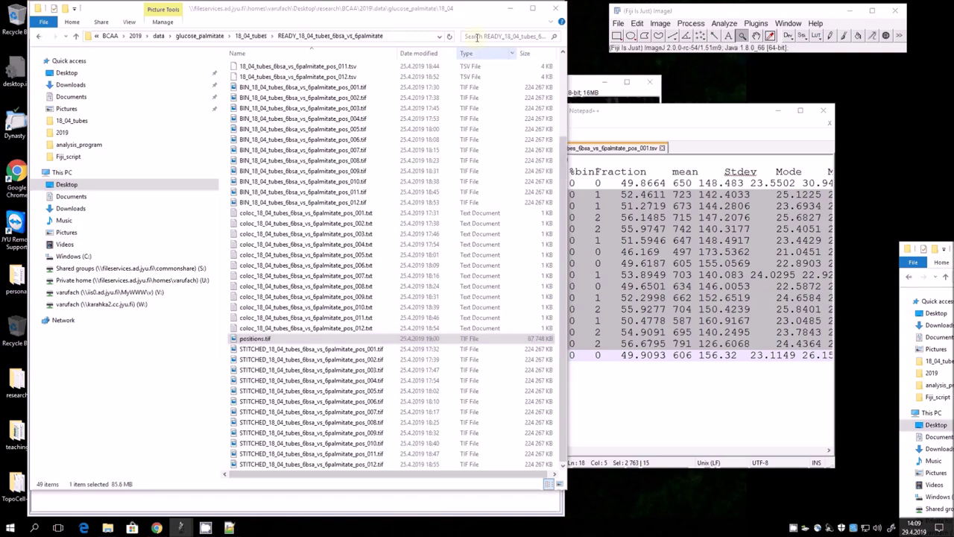
pyautogui.click(508, 12)
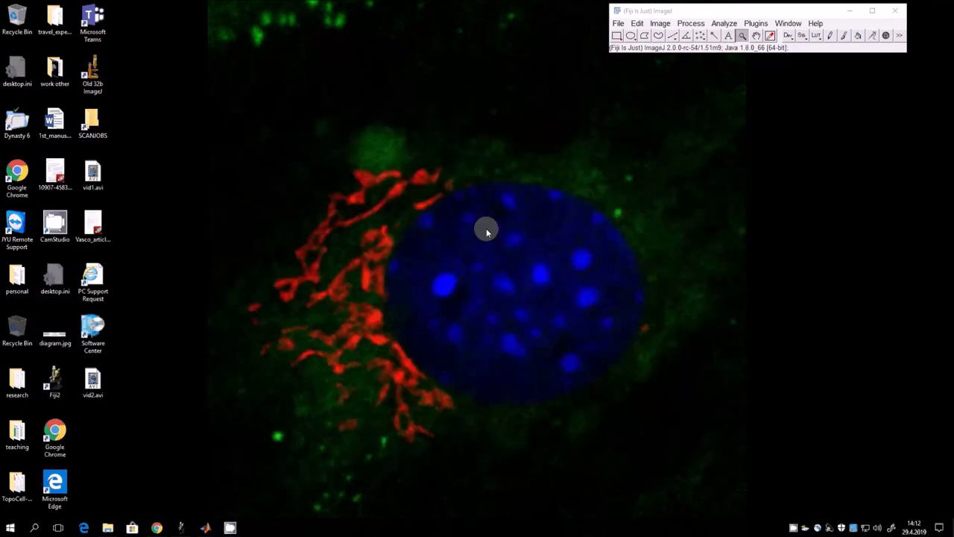
# Step: Open START.m from the analysis_program folder in MATLAB and bring that folder's window back to the front
pyautogui.click(108, 527)
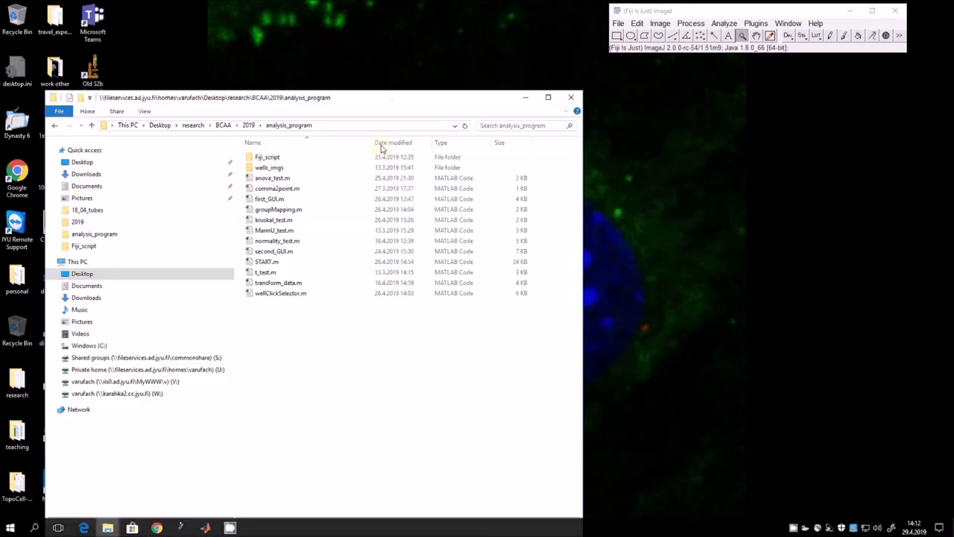
pyautogui.doubleClick(269, 261)
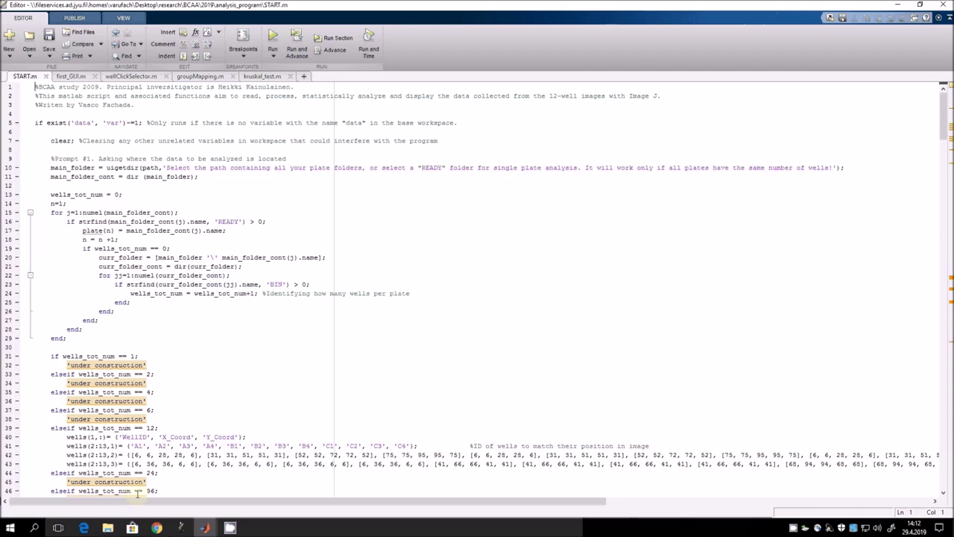
pyautogui.moveTo(107, 528)
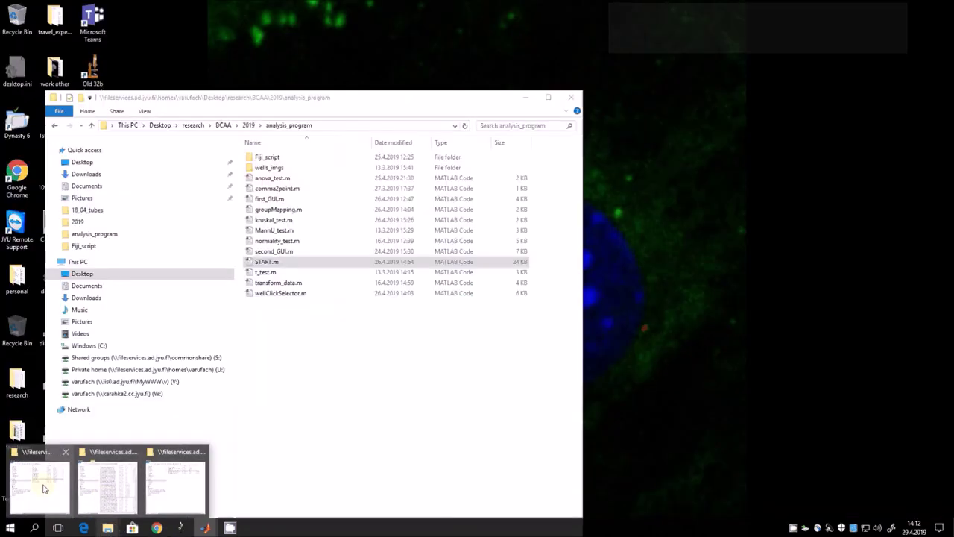
pyautogui.click(44, 488)
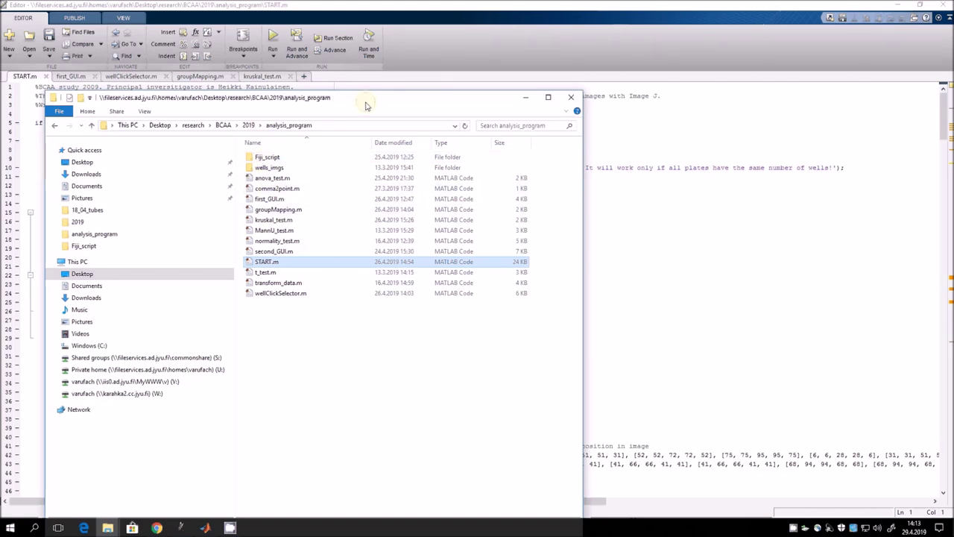
# Step: Look through the START.m code from the opening prompts down to the graph and statistics panels
pyautogui.click(687, 270)
pyautogui.scroll(-5, 366, 275)
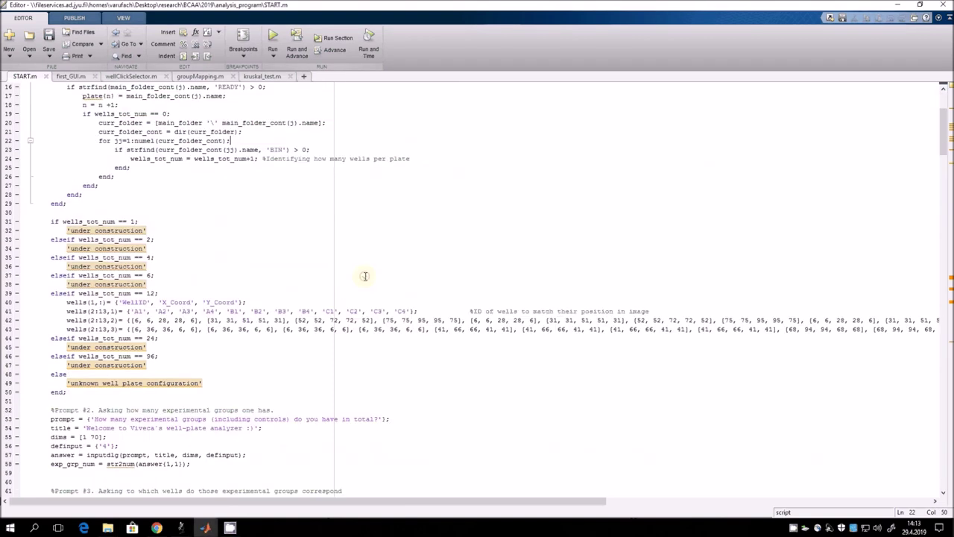
pyautogui.scroll(-20, 366, 275)
pyautogui.scroll(-20, 366, 279)
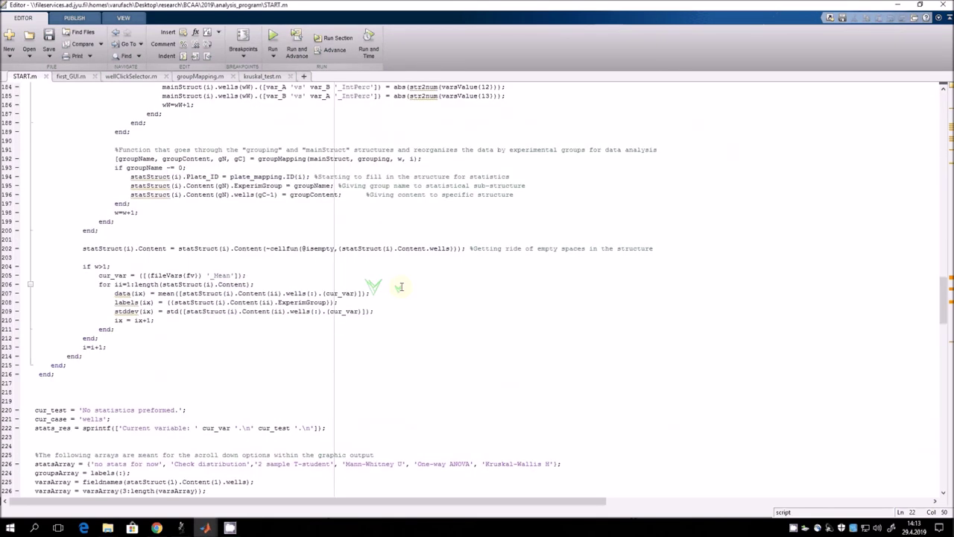
pyautogui.scroll(-20, 401, 287)
pyautogui.scroll(-12, 401, 287)
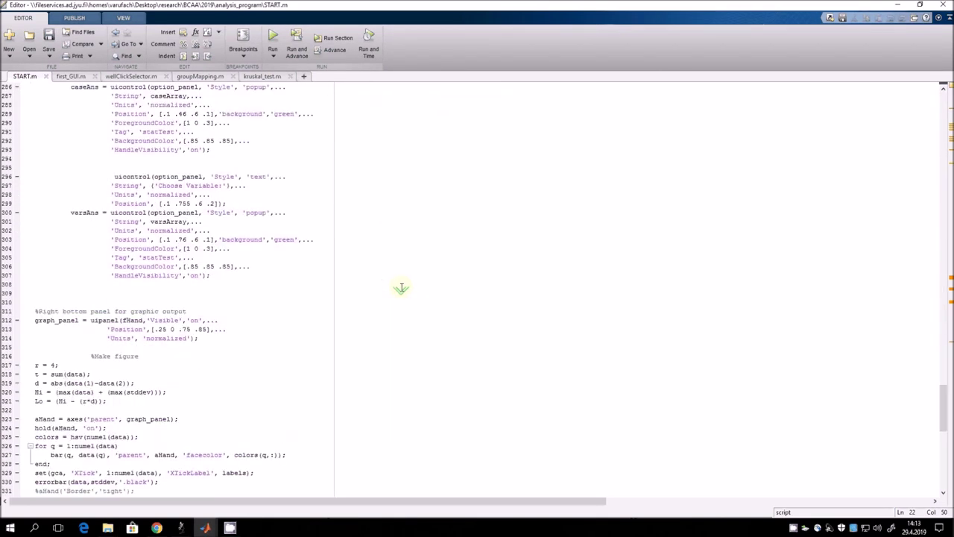
pyautogui.scroll(-4, 401, 287)
# Step: Look over the TSV, BIN and coloc files in the READY_18_04_tubes_6bsa_vs_6palmitate folder, then return to the MATLAB script
pyautogui.moveTo(109, 529)
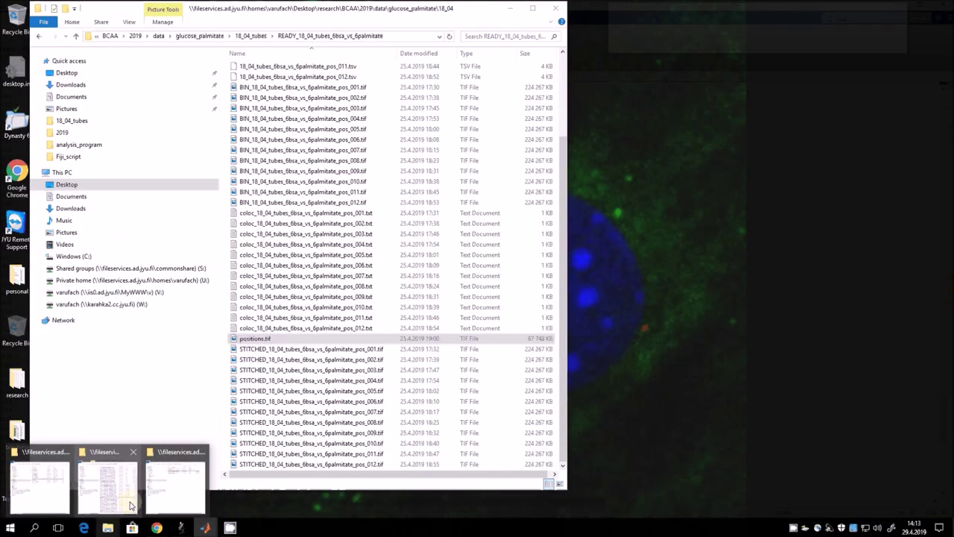
pyautogui.click(130, 505)
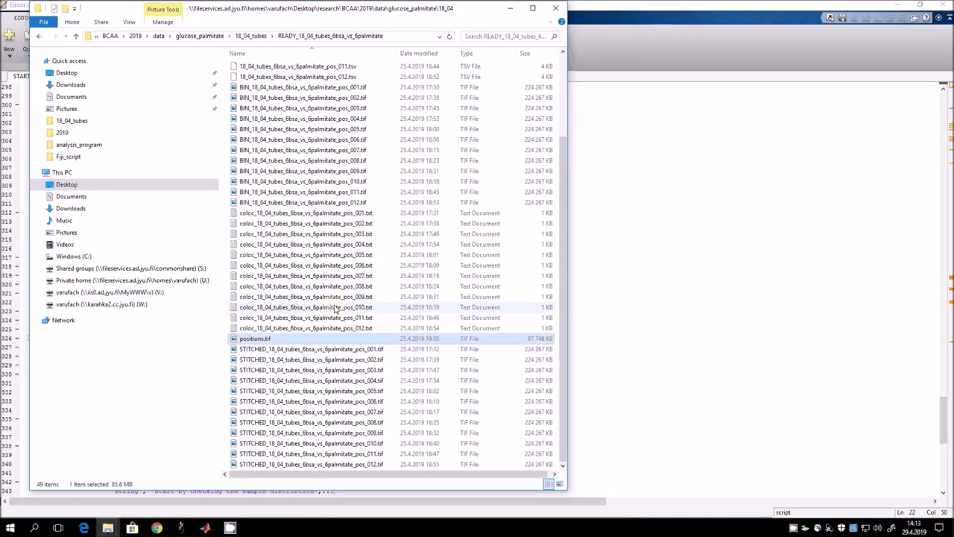
pyautogui.scroll(3, 334, 200)
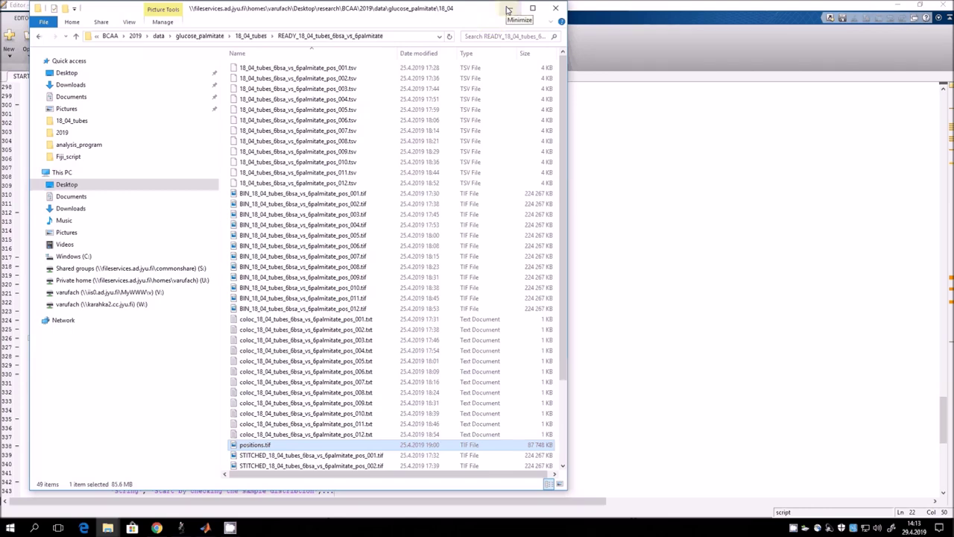
pyautogui.click(508, 10)
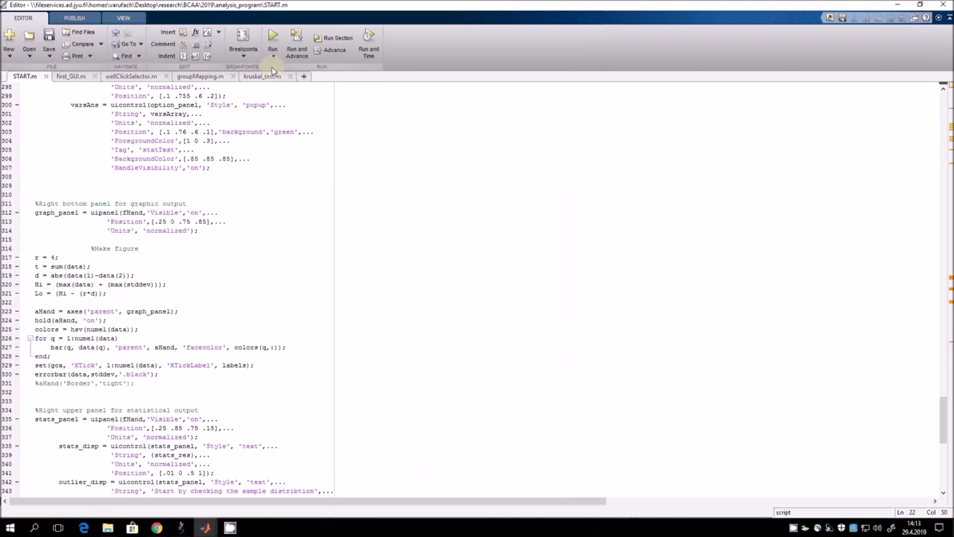
# Step: Run START.m and browse to the 18_04_tubes folder inside 2019, data, glucose_palmitate
pyautogui.click(273, 34)
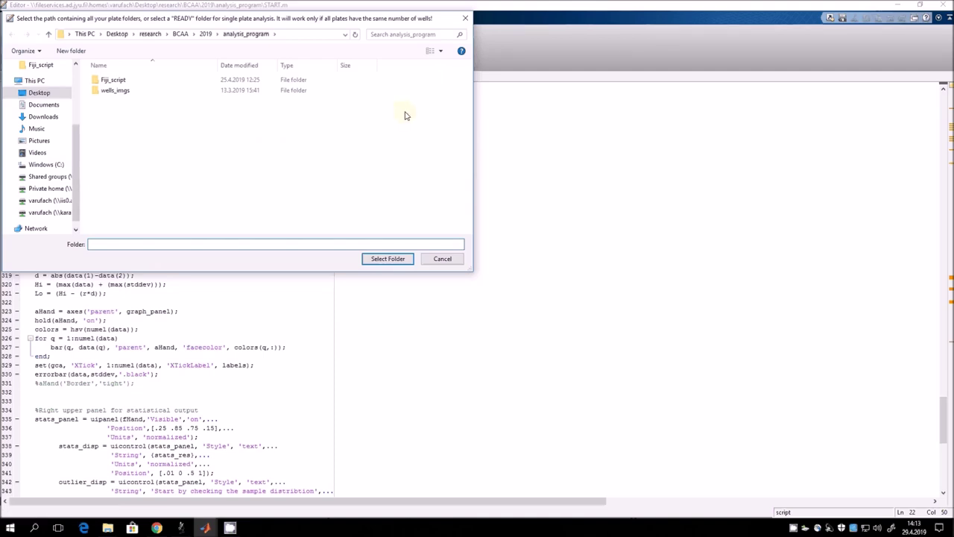
pyautogui.click(204, 35)
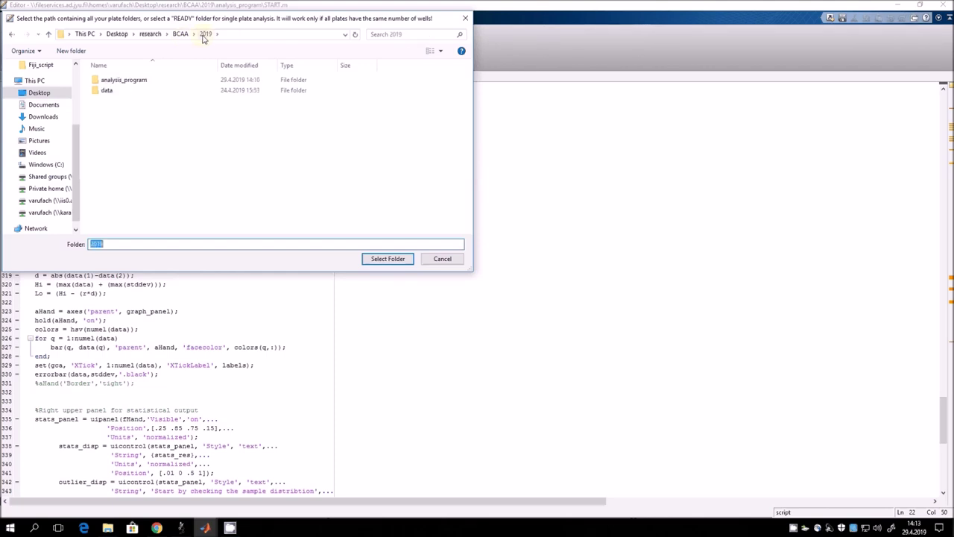
pyautogui.doubleClick(107, 90)
pyautogui.doubleClick(112, 80)
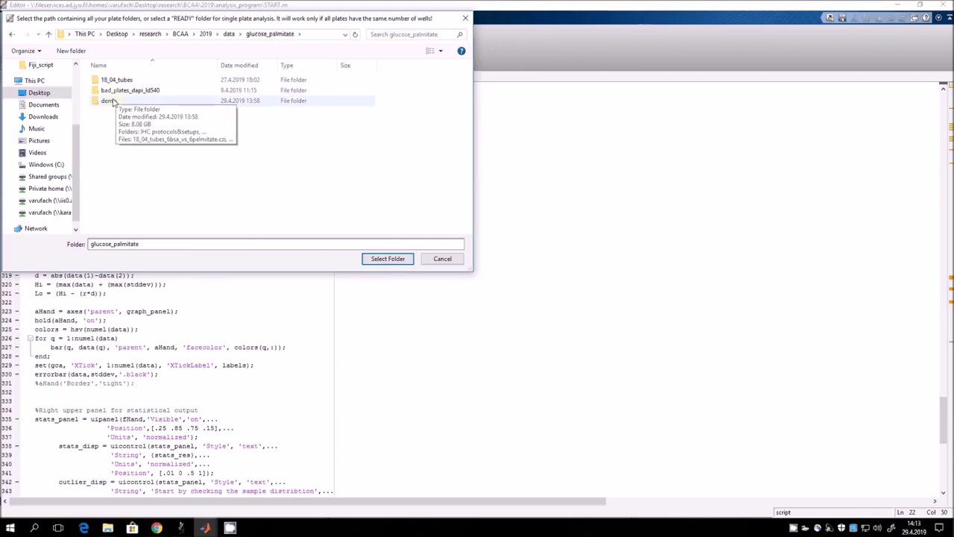
pyautogui.doubleClick(109, 92)
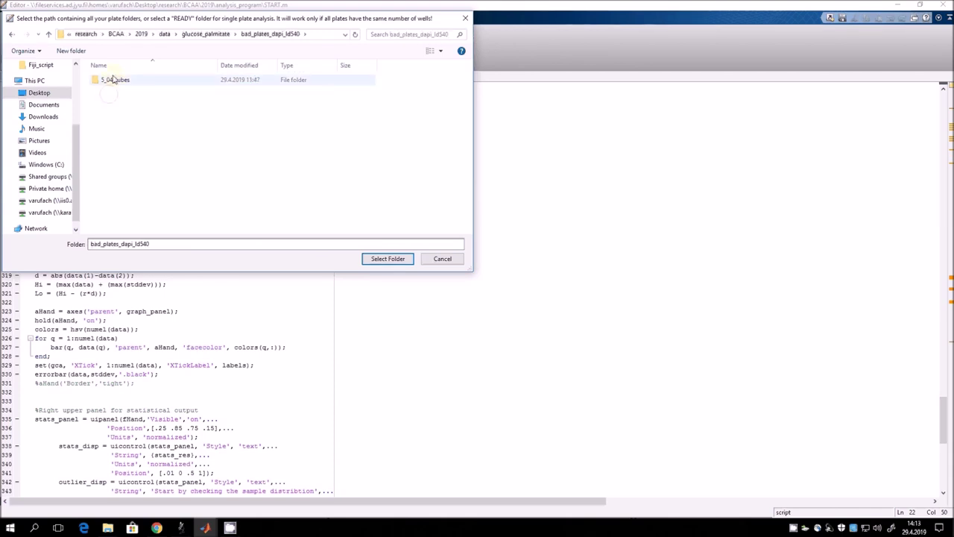
pyautogui.press('BackSpace')
pyautogui.doubleClick(124, 79)
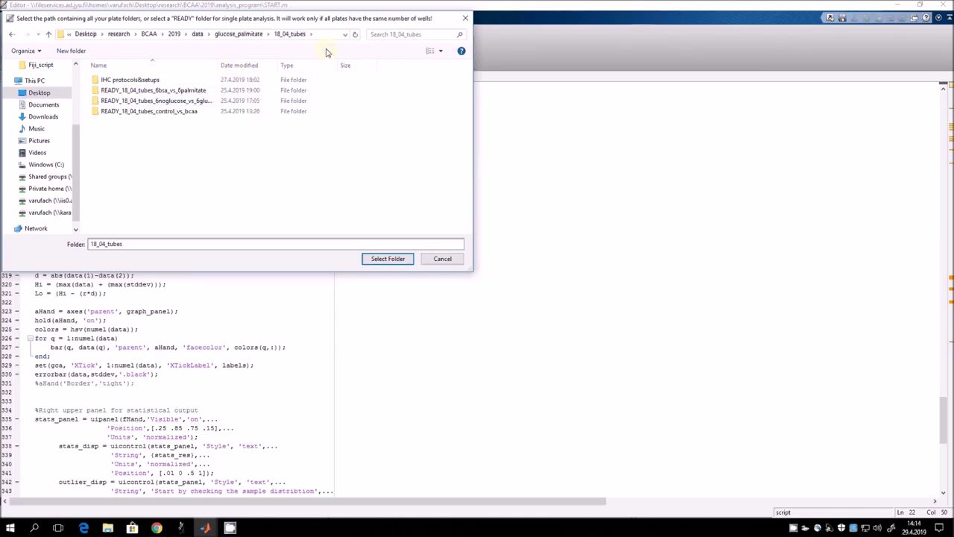
# Step: Confirm 18_04_tubes as the path containing all plate folders and set the total number of experimental groups to 7
pyautogui.moveTo(218, 67); pyautogui.dragTo(292, 67)
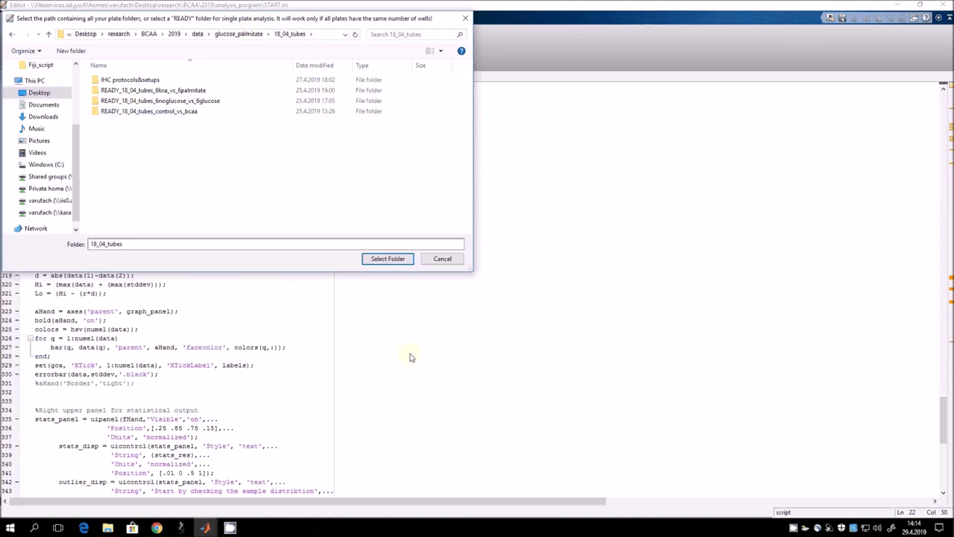
pyautogui.click(388, 258)
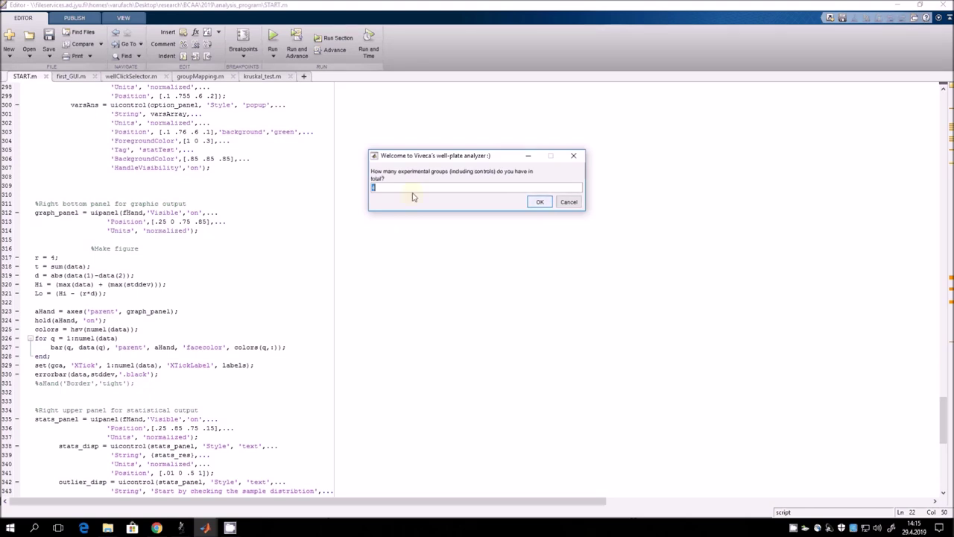
pyautogui.write('7')
pyautogui.click(539, 204)
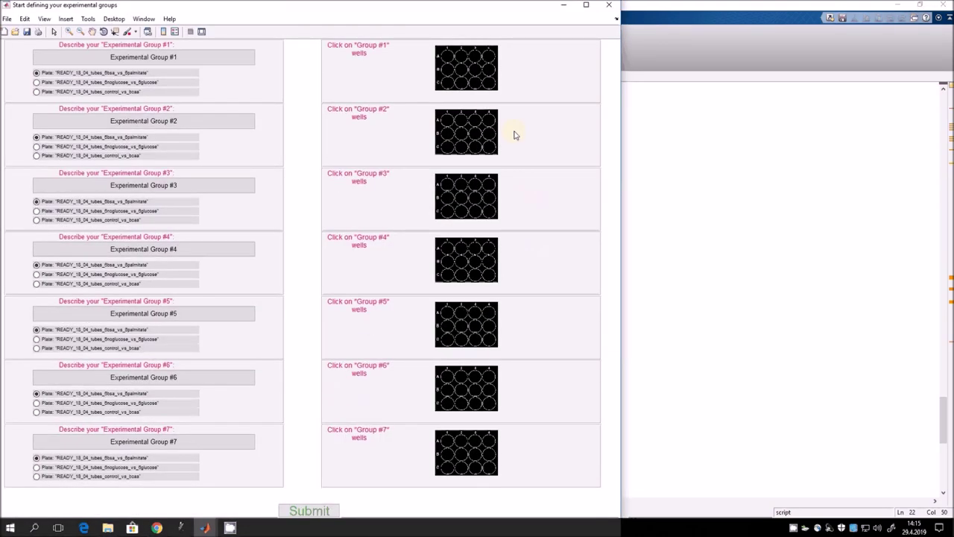
pyautogui.click(482, 118)
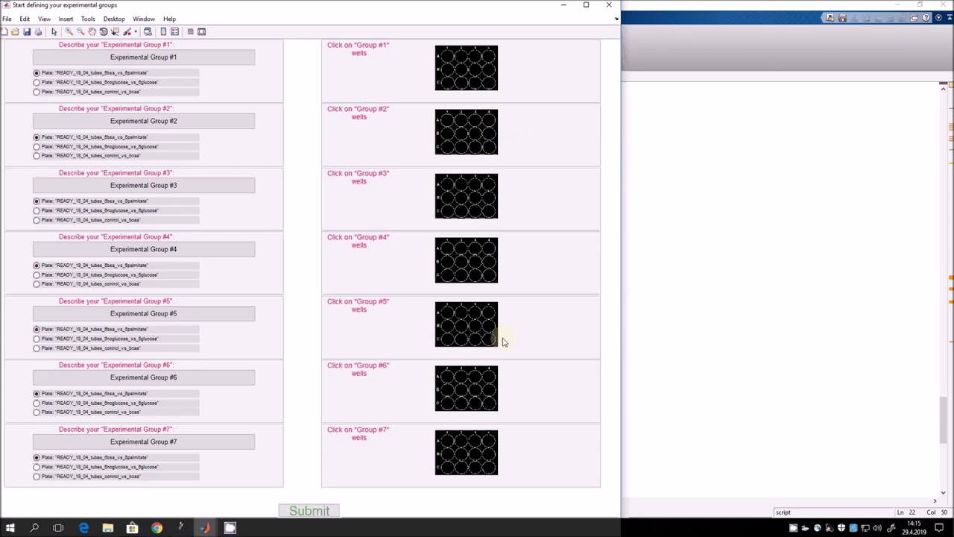
pyautogui.click(475, 75)
pyautogui.click(206, 90)
pyautogui.click(416, 78)
# Step: Replace the description of Experimental Group #1 with fat
pyautogui.click(170, 60)
pyautogui.hotkey('ctrl', 'a')
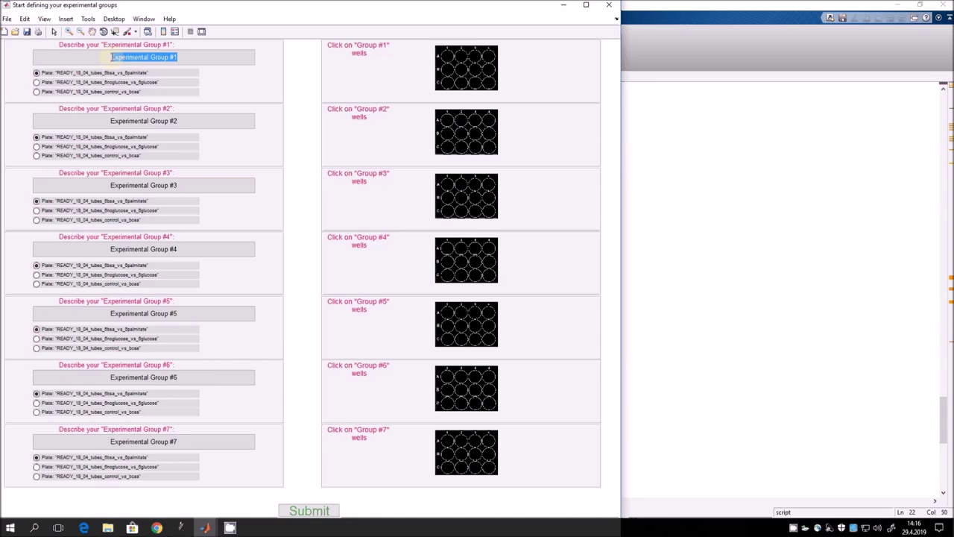
pyautogui.write('fat')
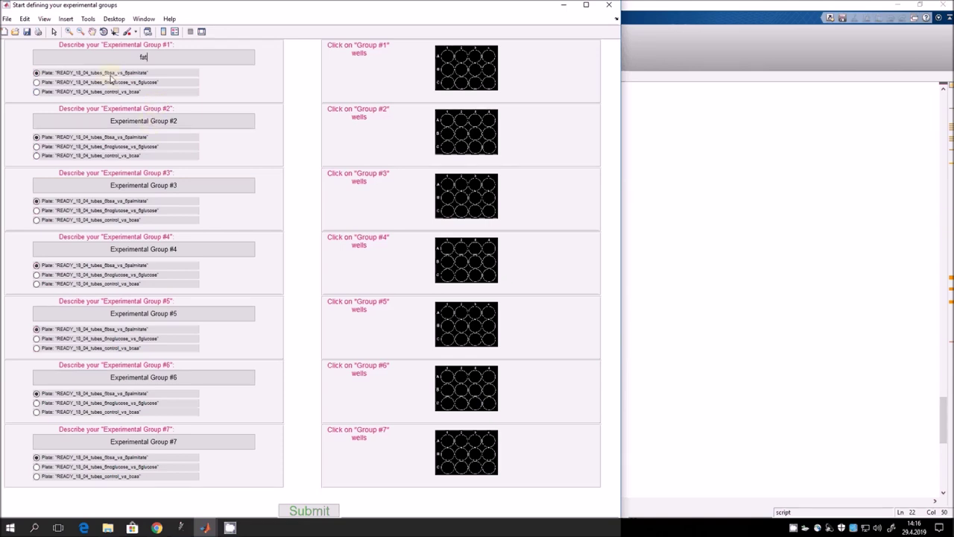
# Step: Describe Experimental Group #2 as protein, Group #3 as carbs and Group #4 as water
pyautogui.click(132, 124)
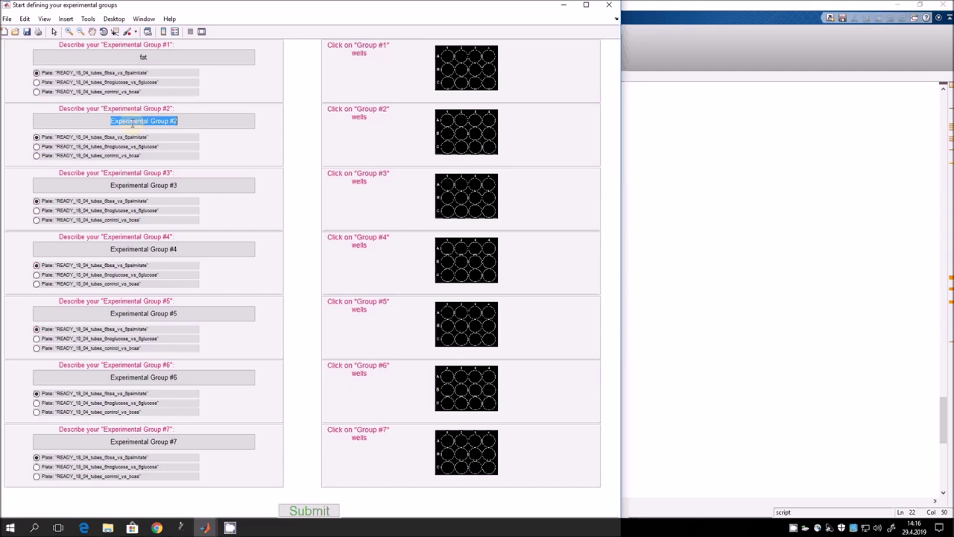
pyautogui.write('protein')
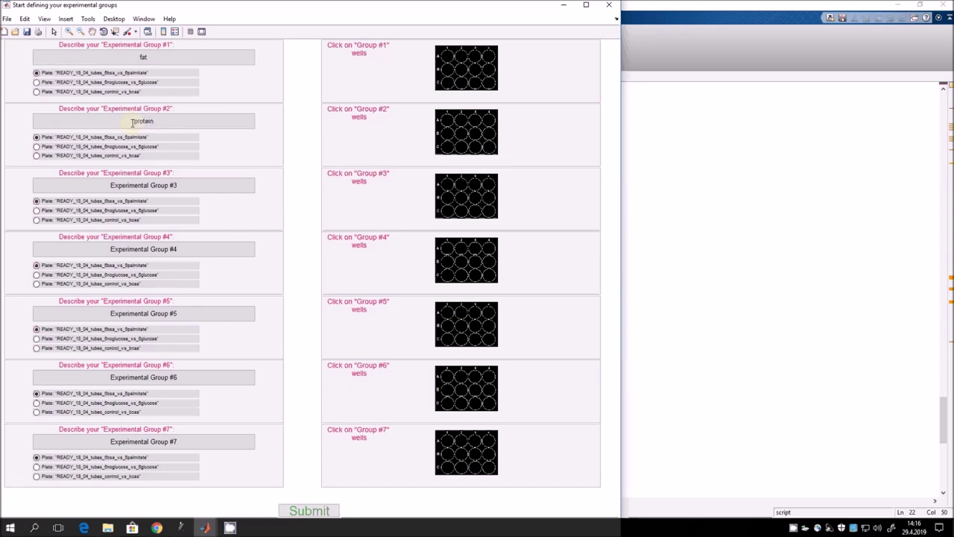
pyautogui.click(141, 189)
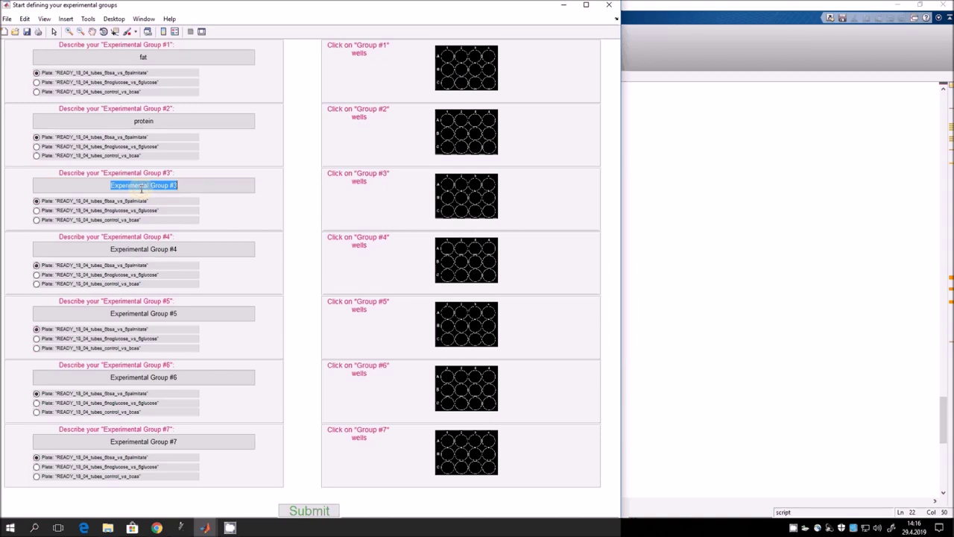
pyautogui.write('carbs')
pyautogui.click(144, 252)
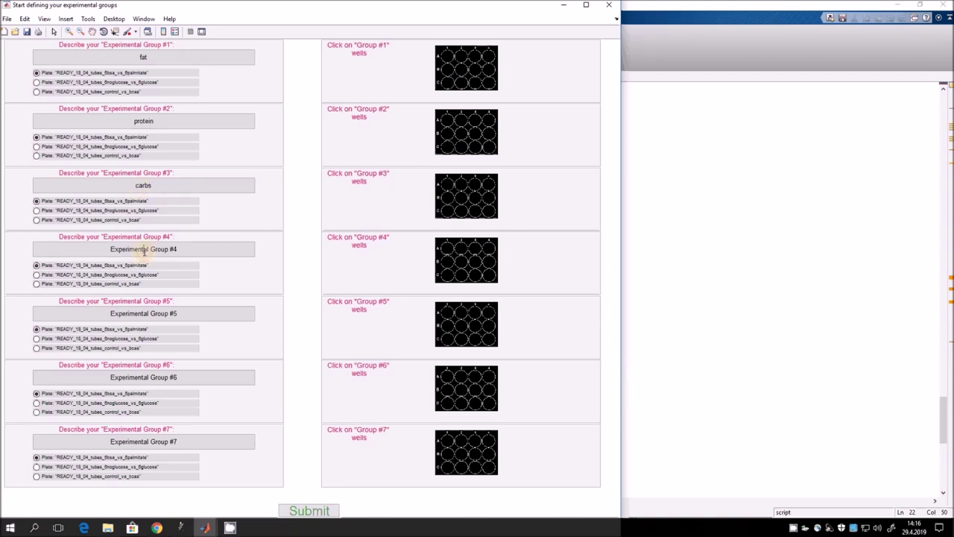
pyautogui.write('c')
pyautogui.write('r')
pyautogui.write('ater')
# Step: Describe Experimental Group #5 as whiskey, Group #6 as drugs and Group #7 as UV
pyautogui.click(145, 313)
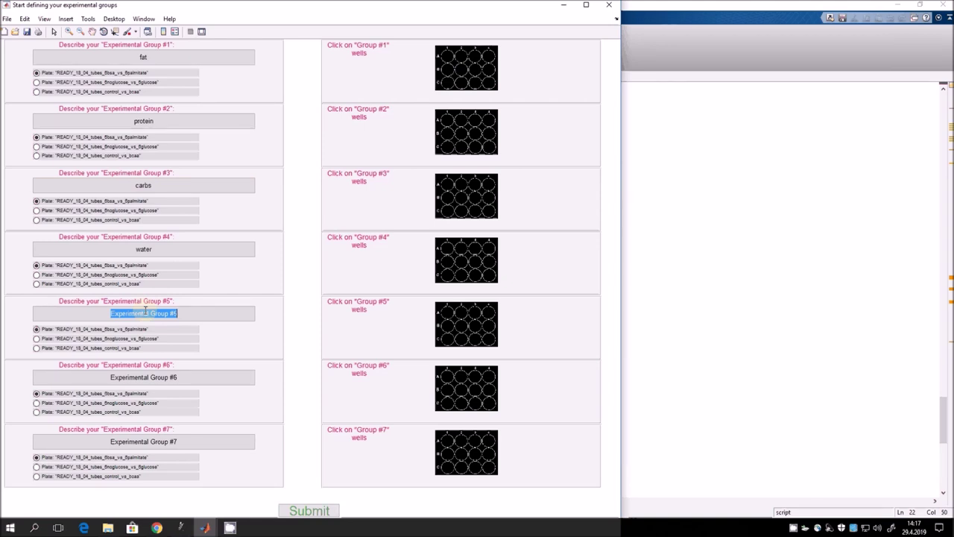
pyautogui.write('whiskey')
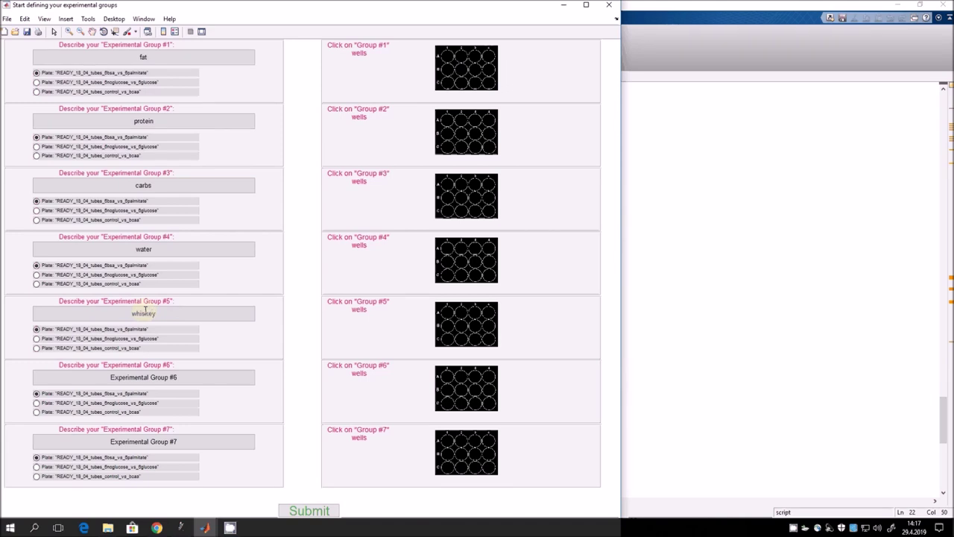
pyautogui.click(155, 372)
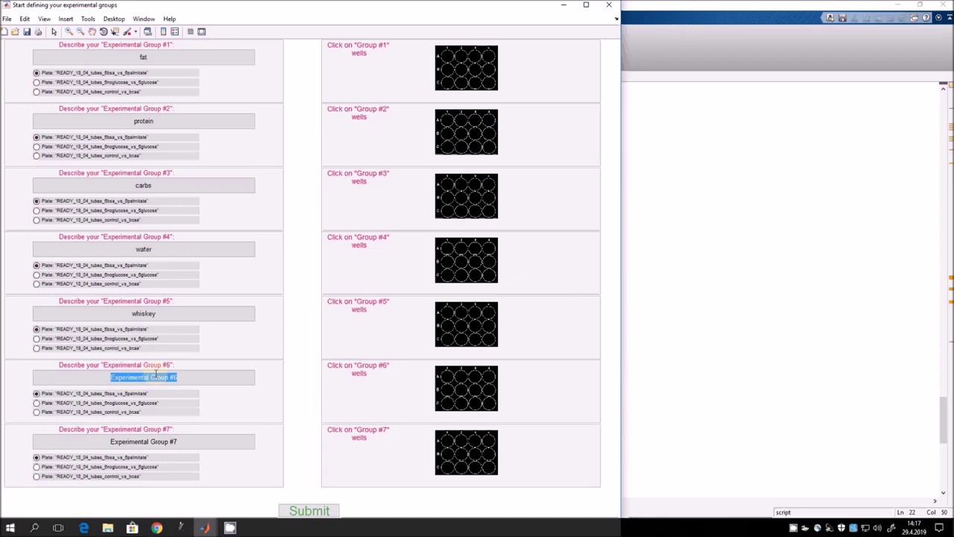
pyautogui.write('drugs')
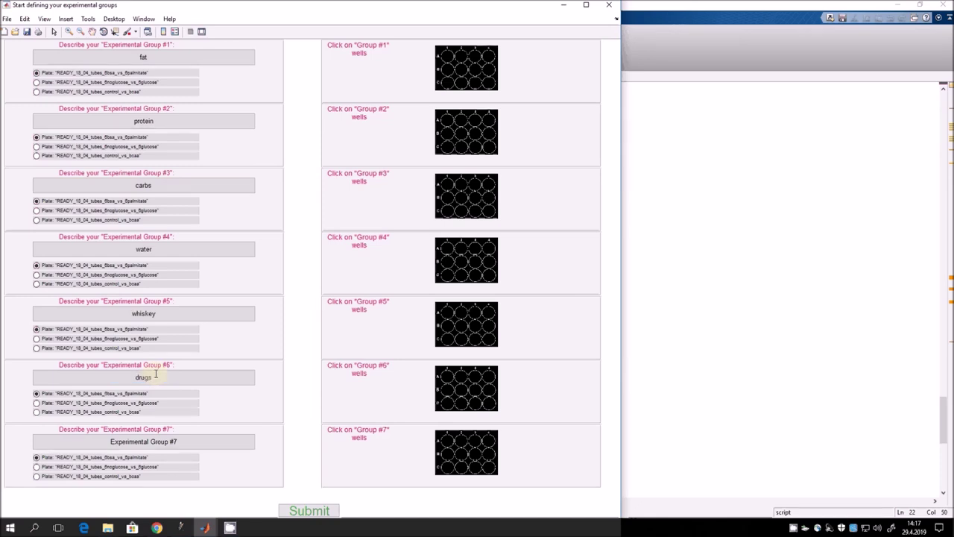
pyautogui.click(149, 441)
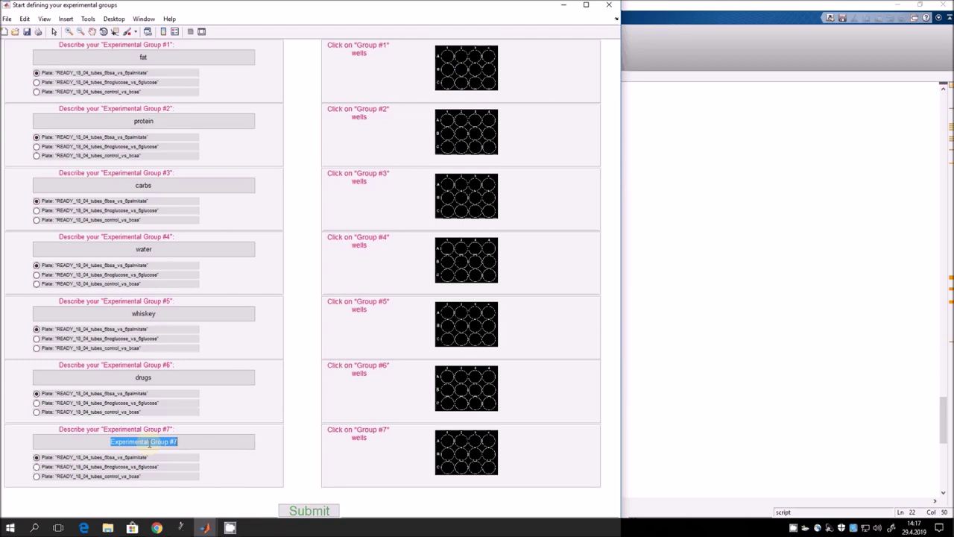
pyautogui.write('UV')
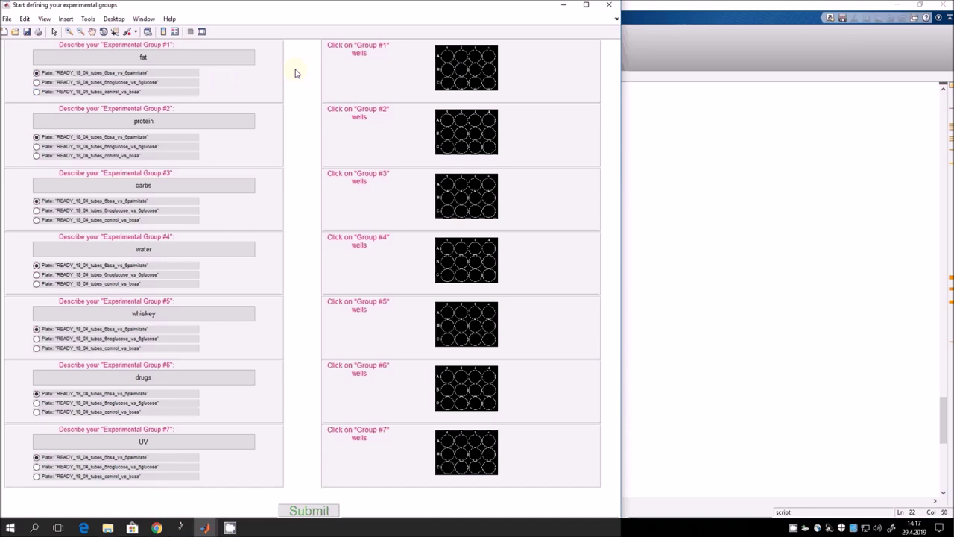
# Step: Mark all six wells of columns 1 and 2 (rows A to C) as the Group #1 wells
pyautogui.click(448, 57)
pyautogui.click(448, 70)
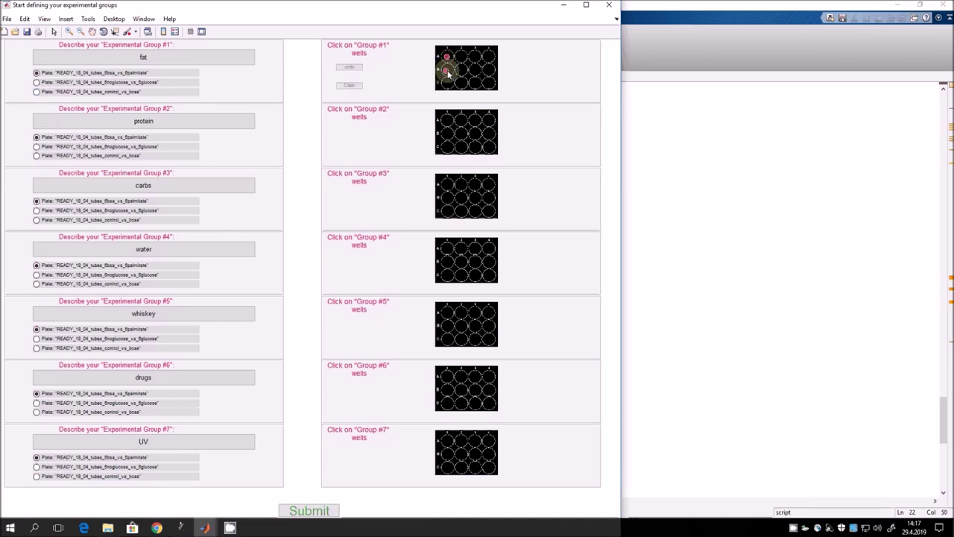
pyautogui.click(447, 82)
pyautogui.click(459, 55)
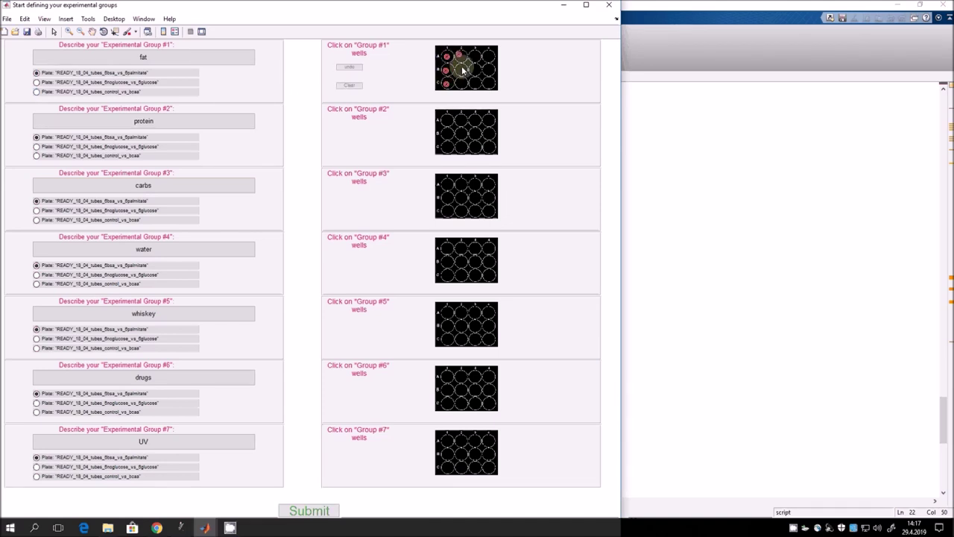
pyautogui.click(462, 69)
pyautogui.click(461, 83)
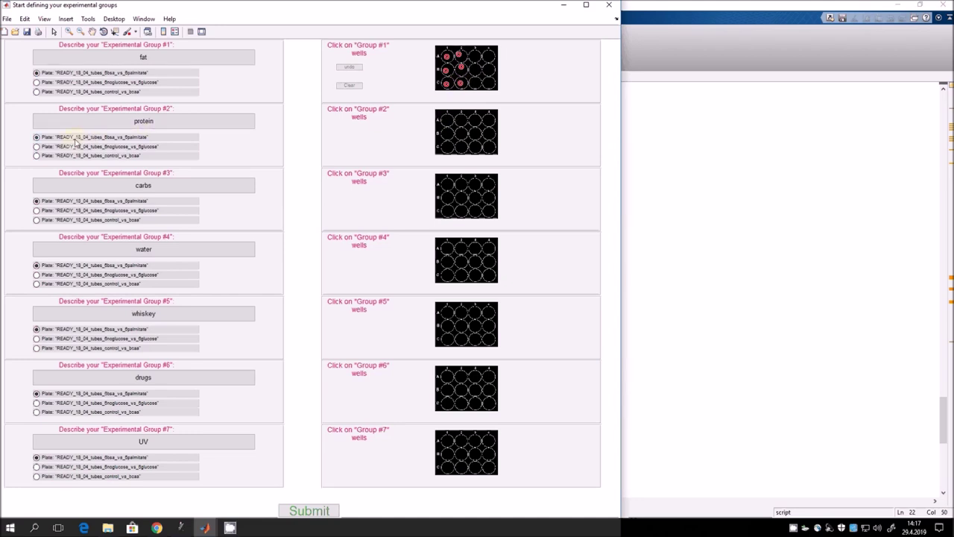
# Step: Mark all six wells of columns 3 and 4 (rows A to C) as the Group #2 wells
pyautogui.click(473, 120)
pyautogui.click(476, 134)
pyautogui.click(474, 149)
pyautogui.click(487, 120)
pyautogui.click(488, 132)
pyautogui.click(489, 148)
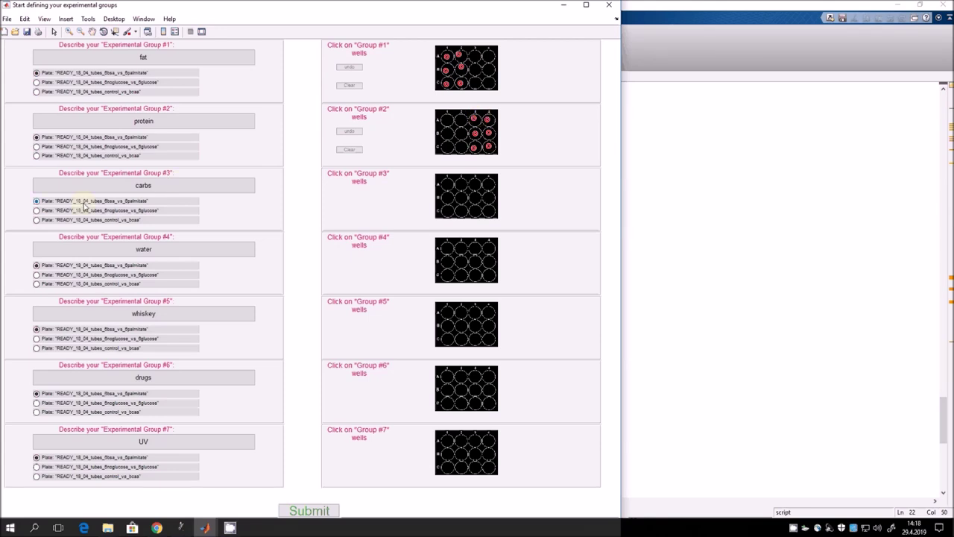
# Step: Assign Group #3 to plate READY_18_04_tubes_6noglucose_vs_6glucose and mark all wells of columns 1 and 2
pyautogui.click(125, 211)
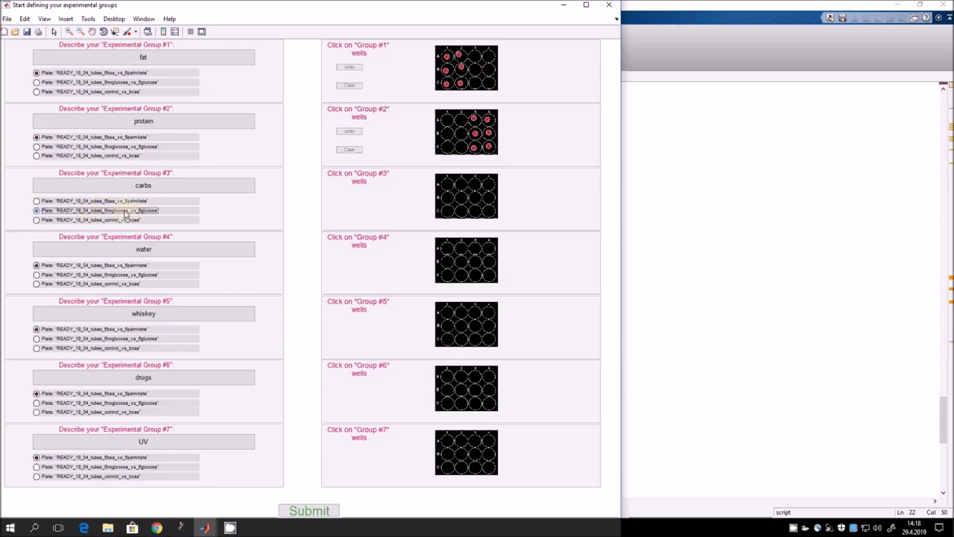
pyautogui.click(447, 182)
pyautogui.click(448, 197)
pyautogui.click(445, 211)
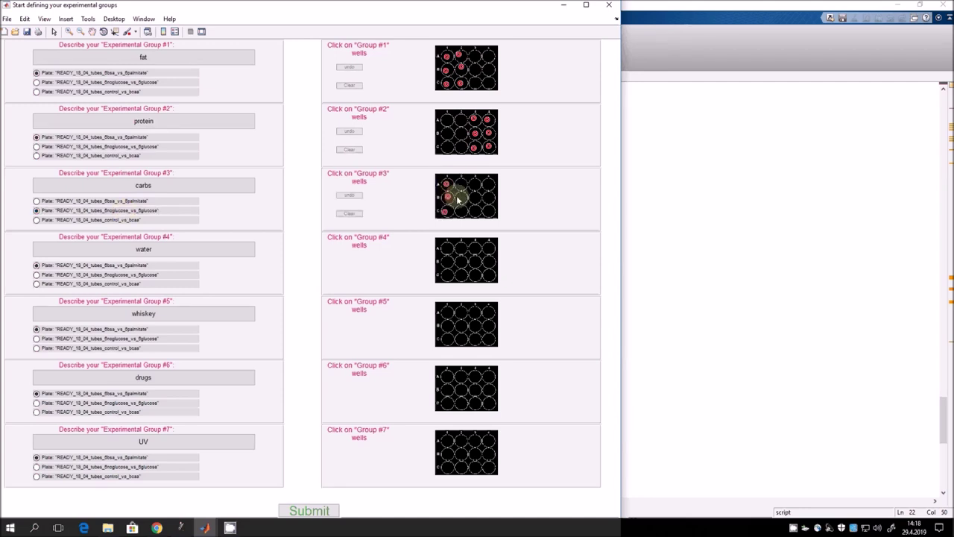
pyautogui.click(460, 184)
pyautogui.click(462, 196)
pyautogui.click(461, 211)
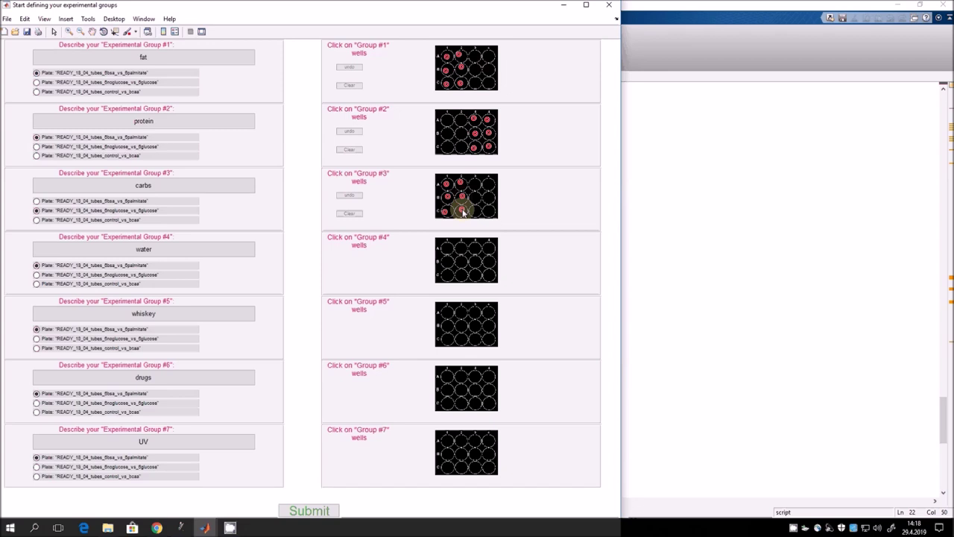
pyautogui.click(445, 195)
pyautogui.click(445, 195)
pyautogui.click(448, 182)
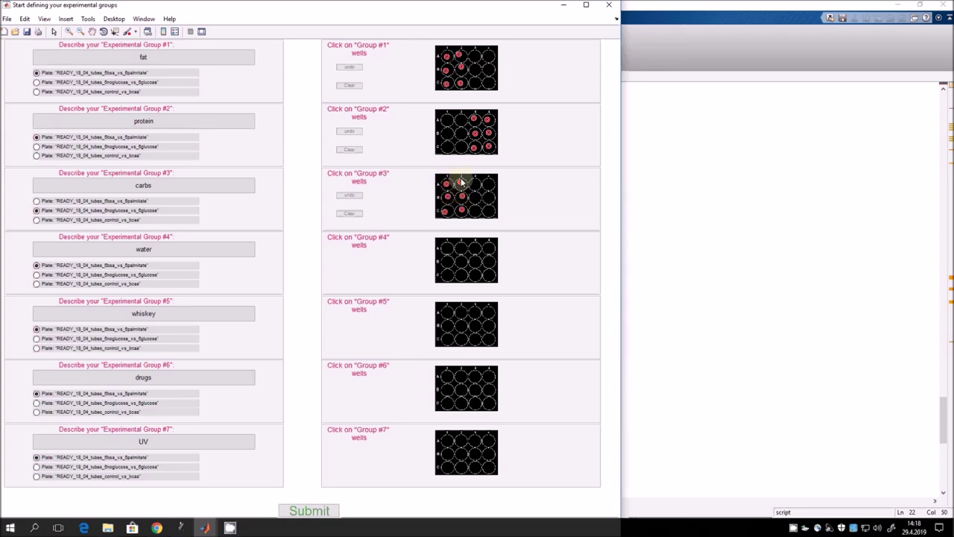
pyautogui.click(447, 197)
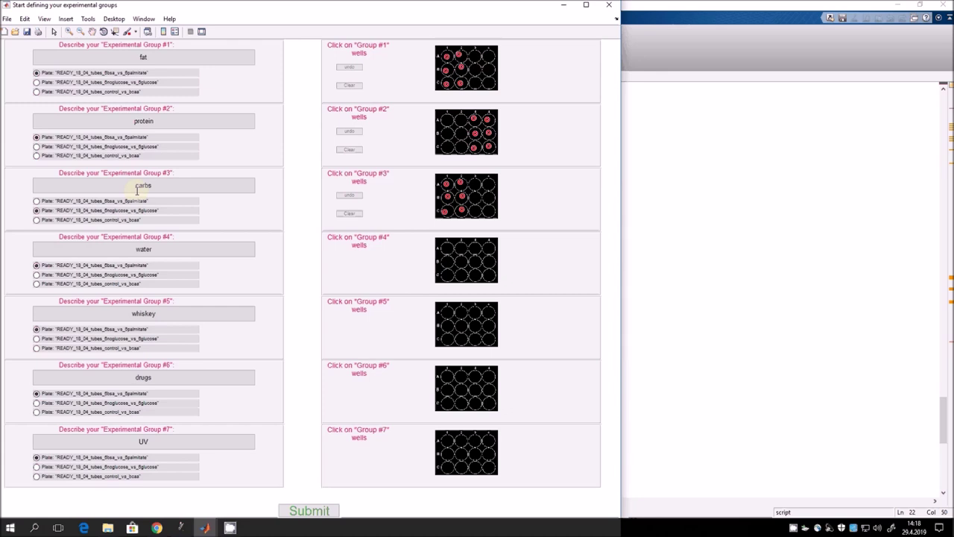
# Step: Assign Group #4 to plate READY_18_04_tubes_6noglucose_vs_6glucose and mark all wells of columns 3 and 4
pyautogui.click(102, 260)
pyautogui.click(133, 276)
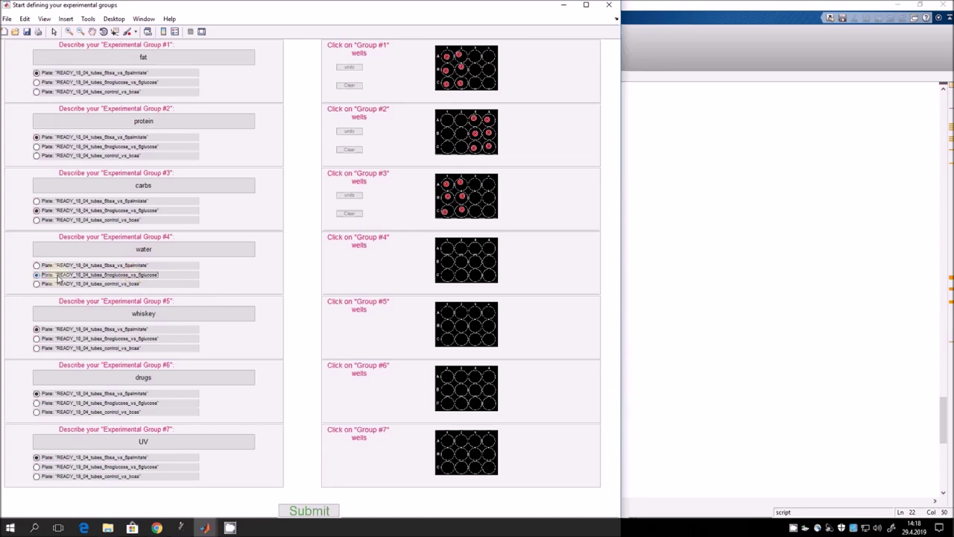
pyautogui.click(472, 250)
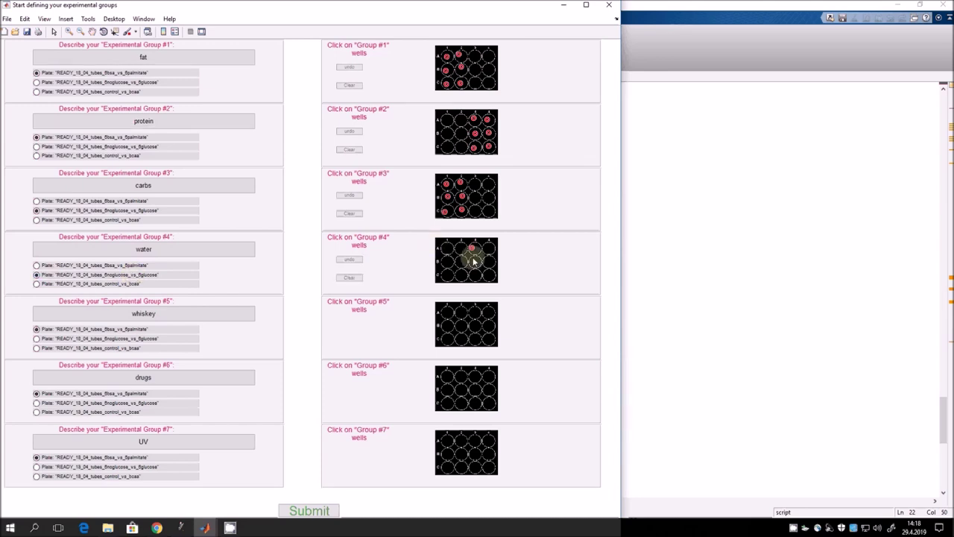
pyautogui.click(473, 262)
pyautogui.click(474, 277)
pyautogui.click(487, 249)
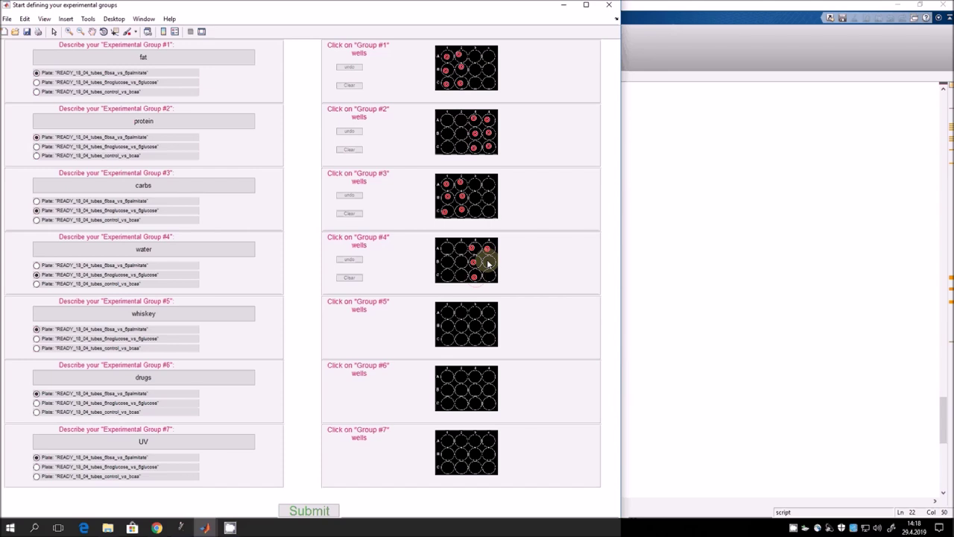
pyautogui.click(487, 262)
pyautogui.click(489, 277)
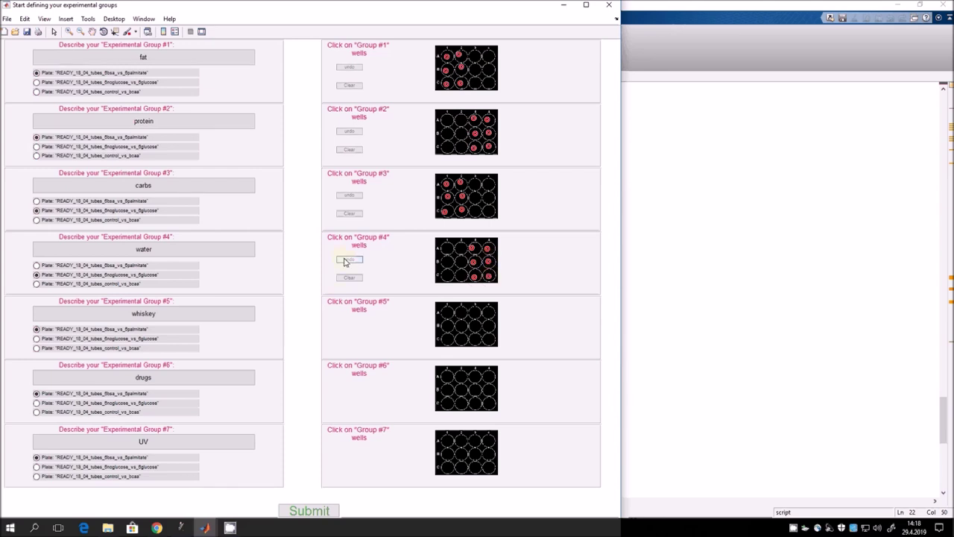
# Step: Assign Group #5 to plate READY_18_04_tubes_control_vs_bcaa and mark well B1
pyautogui.click(83, 329)
pyautogui.click(125, 331)
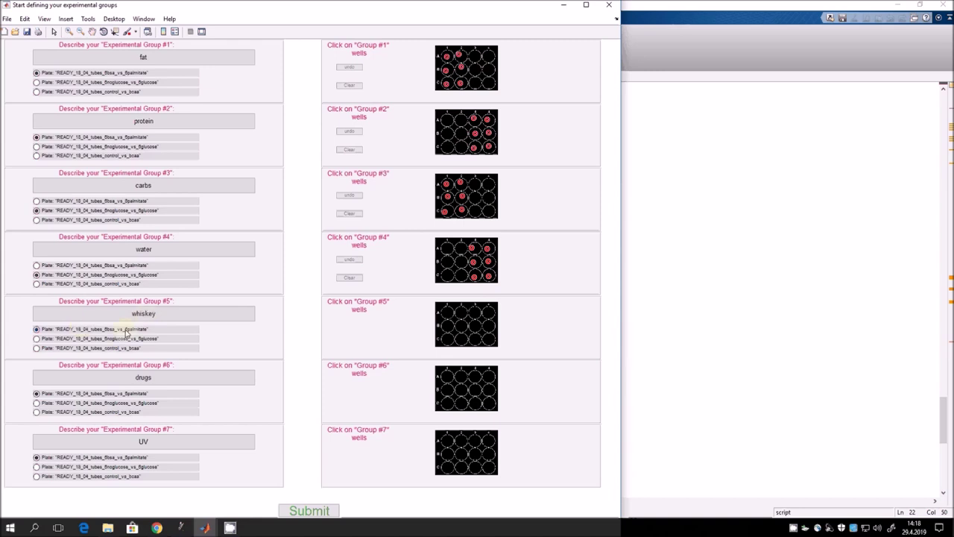
pyautogui.click(112, 348)
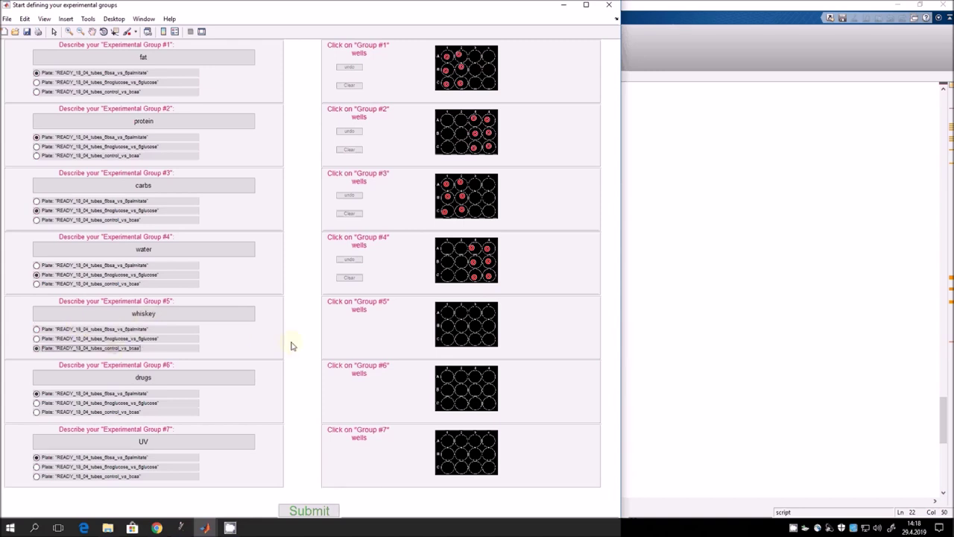
pyautogui.click(460, 328)
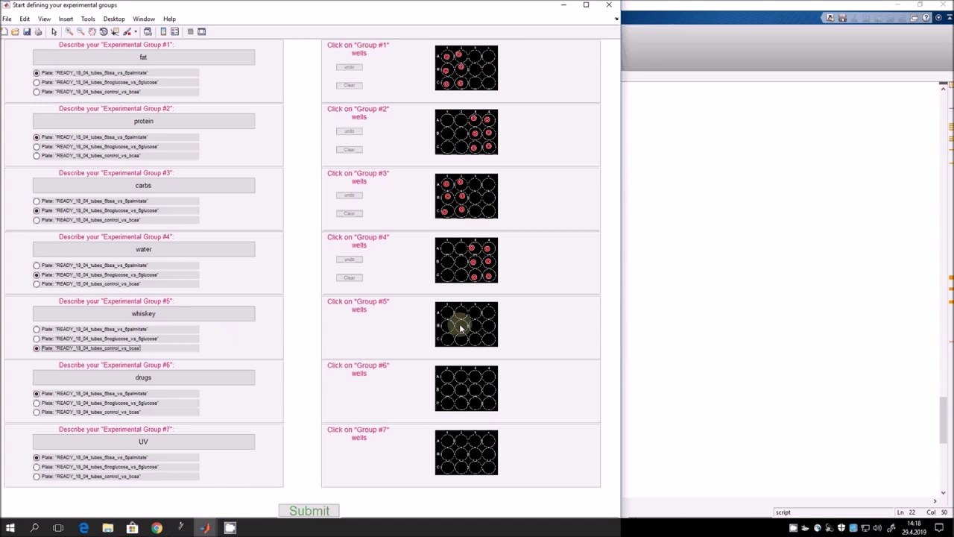
pyautogui.click(447, 327)
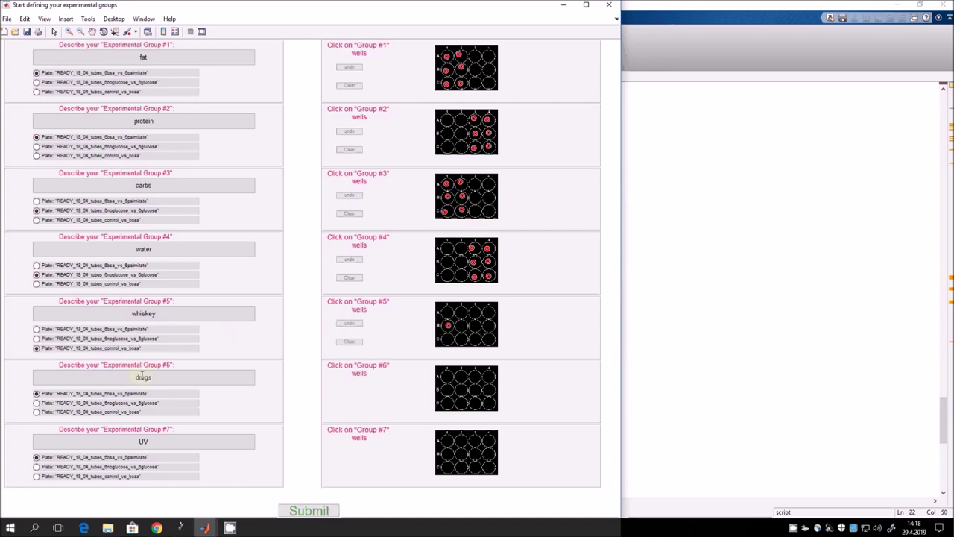
# Step: Assign Groups #6 and #7 to plate READY_18_04_tubes_control_vs_bcaa, marking well B2 for Group #6 and wells B3 and B4 for Group #7
pyautogui.click(65, 411)
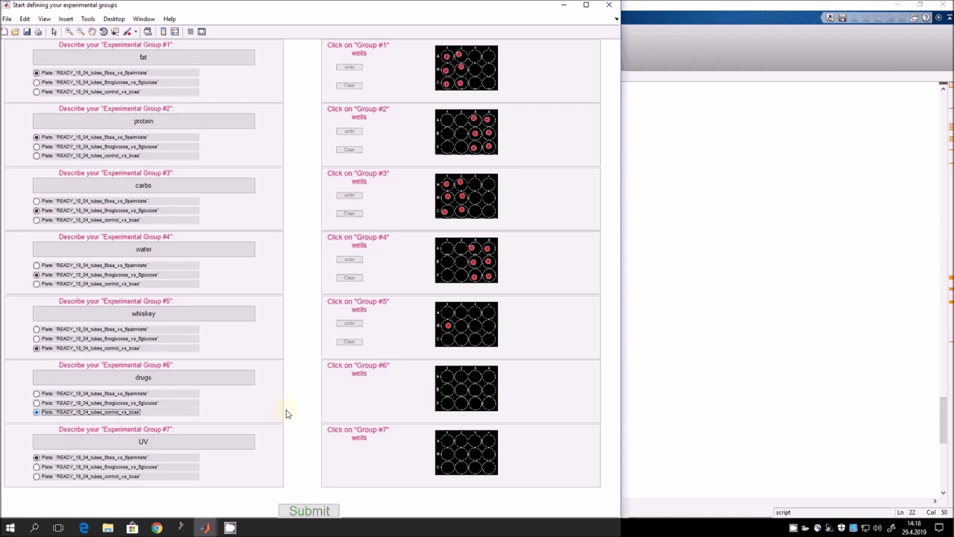
pyautogui.click(460, 389)
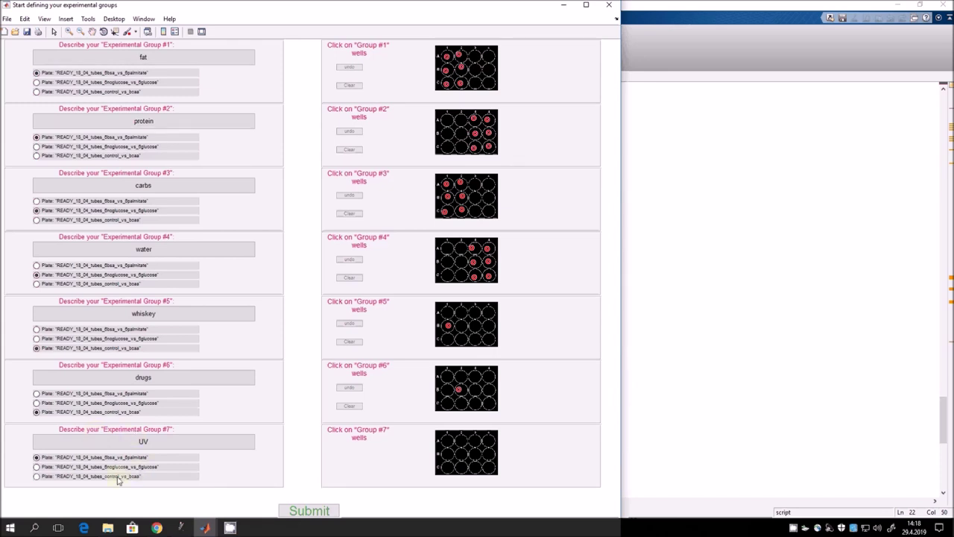
pyautogui.click(167, 478)
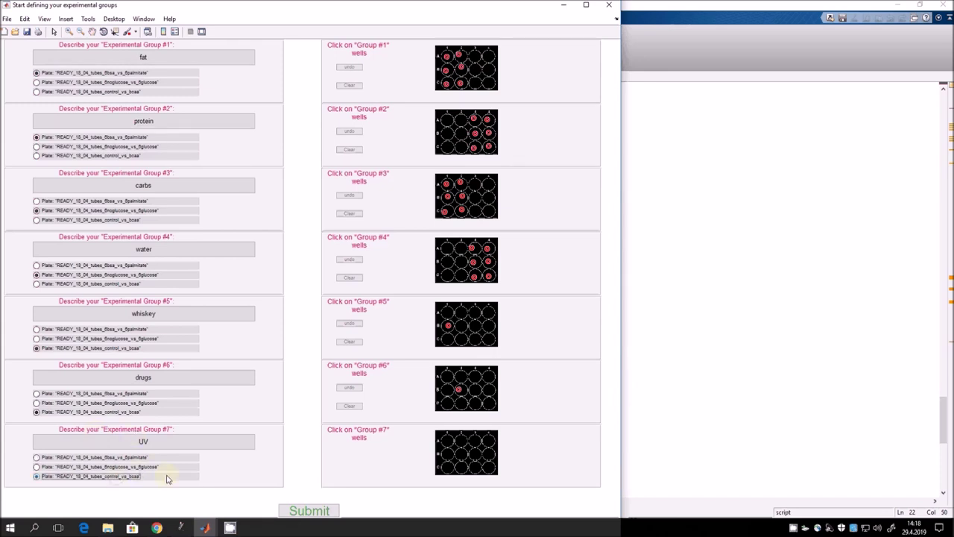
pyautogui.click(475, 453)
pyautogui.click(486, 453)
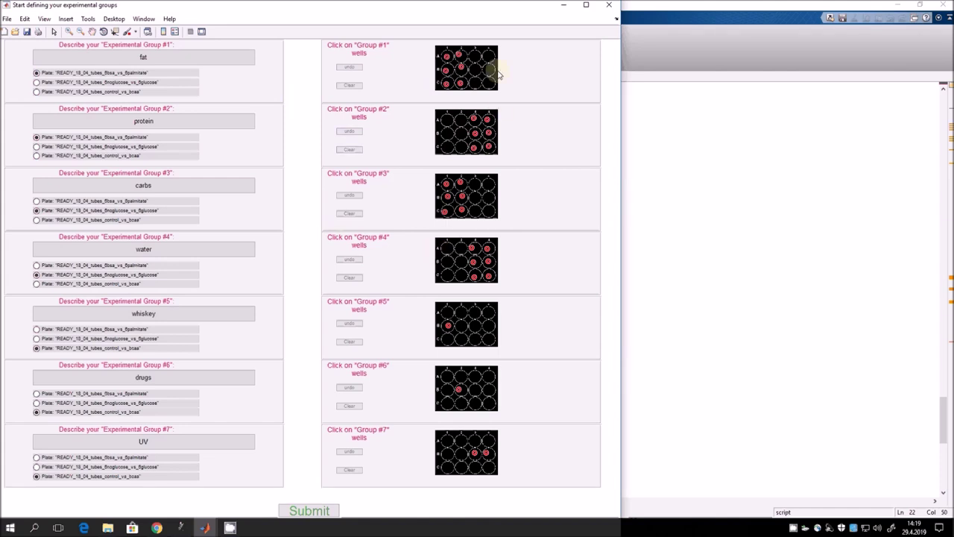
# Step: Submit the experimental group definitions and maximize the bar chart window that opens
pyautogui.click(486, 277)
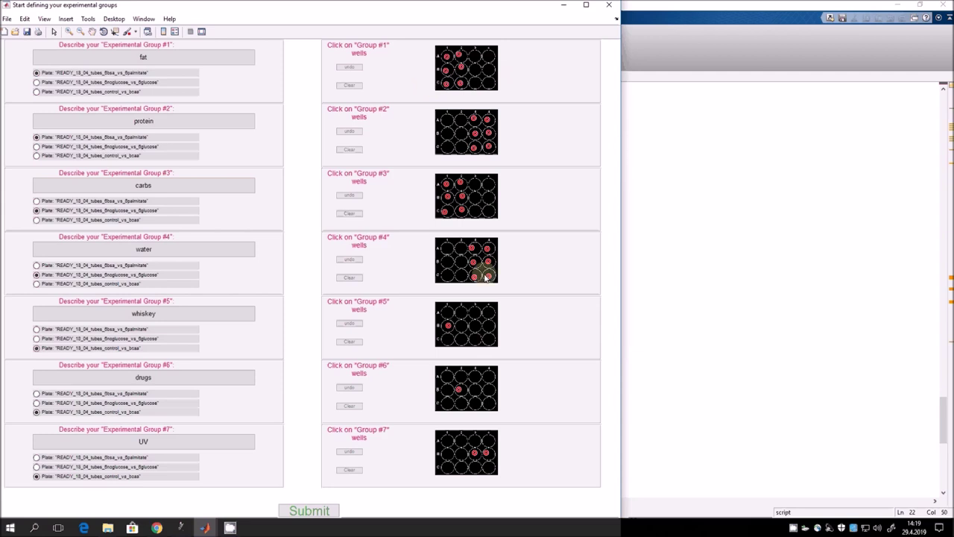
pyautogui.click(312, 512)
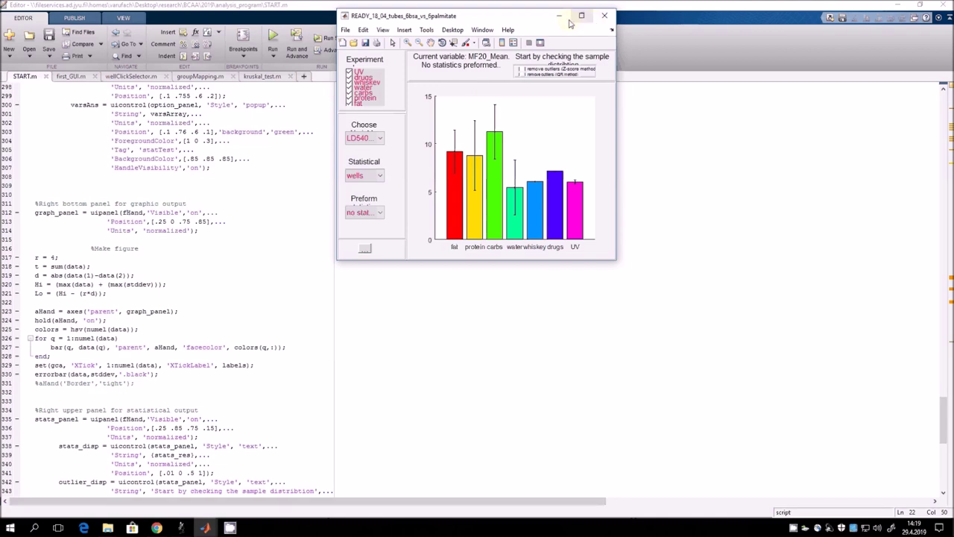
pyautogui.moveTo(506, 20); pyautogui.dragTo(467, 57)
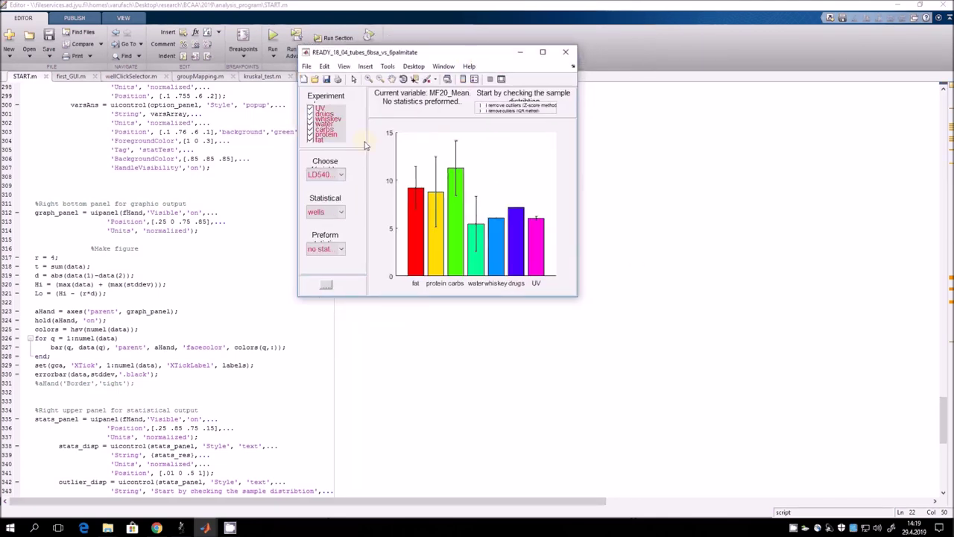
pyautogui.click(543, 52)
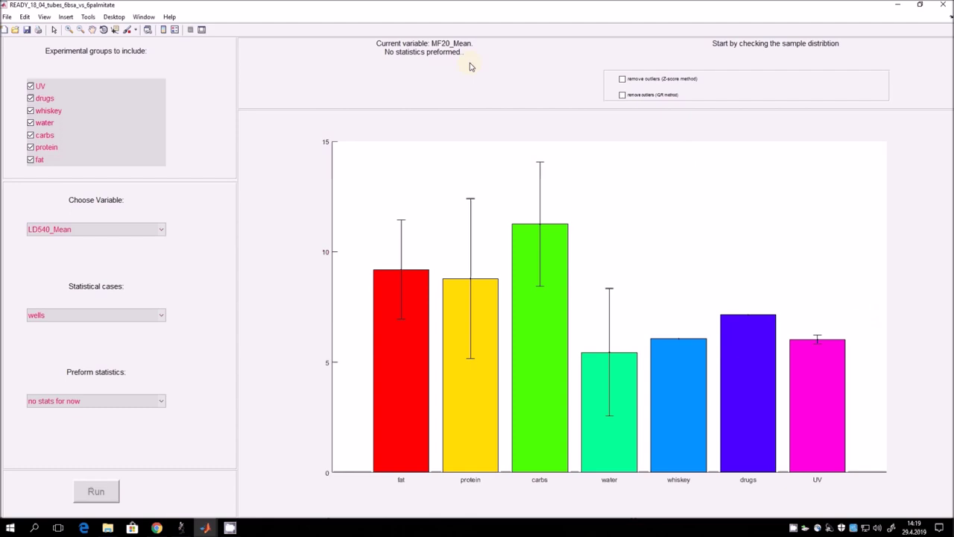
# Step: Try excluding the UV, carbs and protein experimental groups and include them all again
pyautogui.click(35, 86)
pyautogui.click(31, 87)
pyautogui.click(31, 134)
pyautogui.click(31, 147)
pyautogui.click(33, 148)
pyautogui.click(45, 135)
pyautogui.click(44, 136)
# Step: Choose LD540Mean_normMF20Fract as the variable to analyse
pyautogui.click(161, 230)
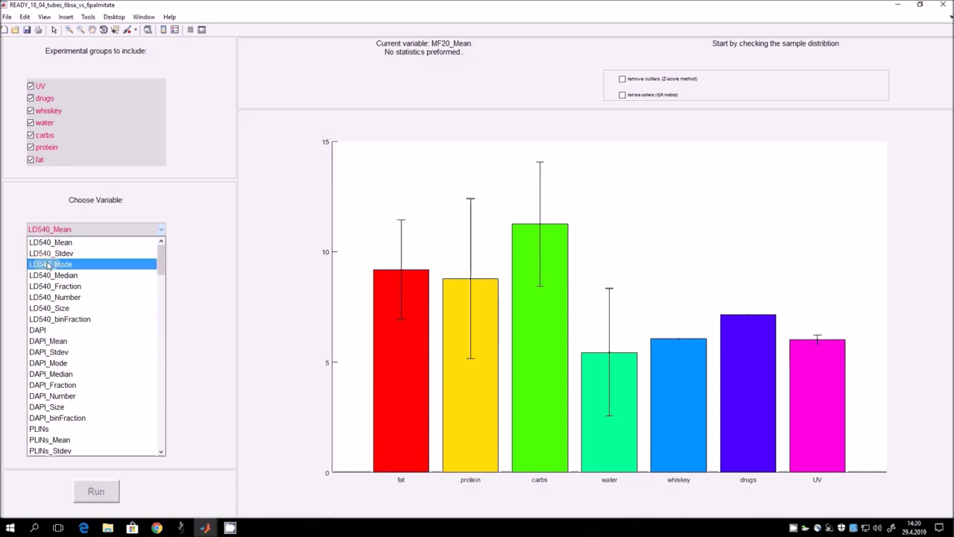
pyautogui.scroll(-1, 48, 270)
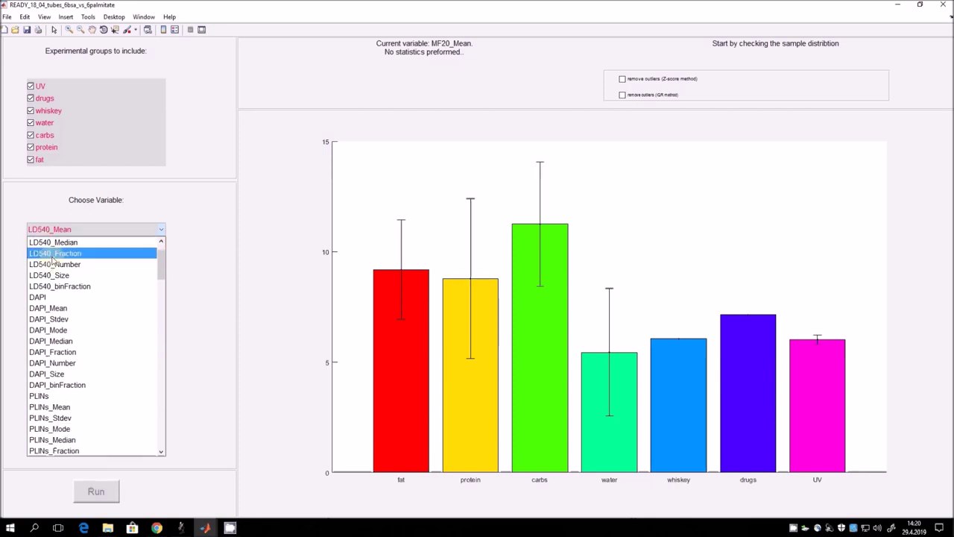
pyautogui.scroll(-1, 52, 299)
pyautogui.scroll(-2, 54, 301)
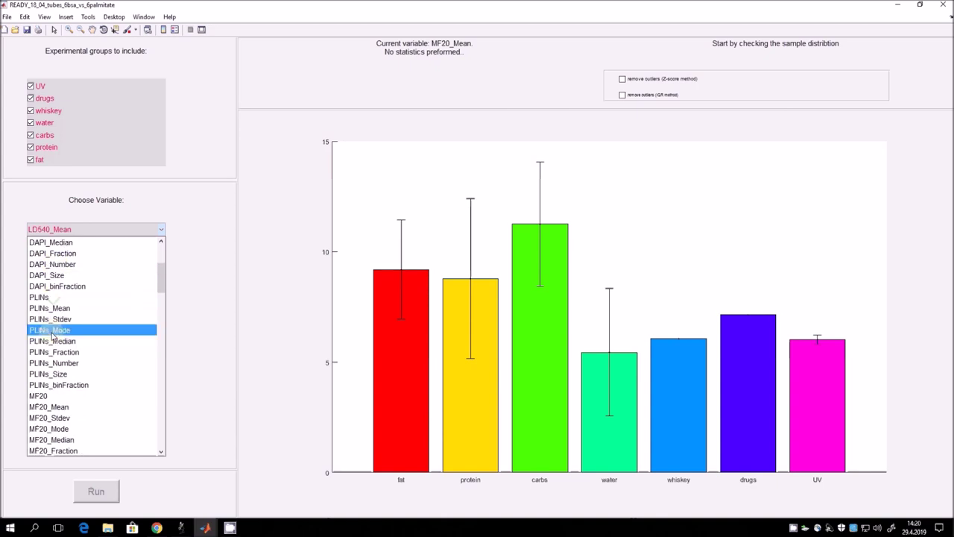
pyautogui.scroll(4, 65, 277)
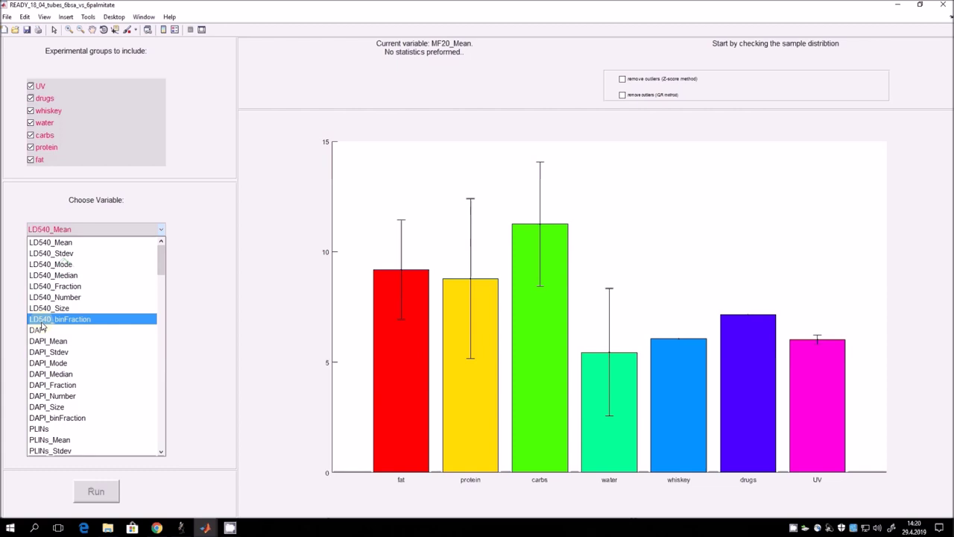
pyautogui.scroll(-1, 56, 372)
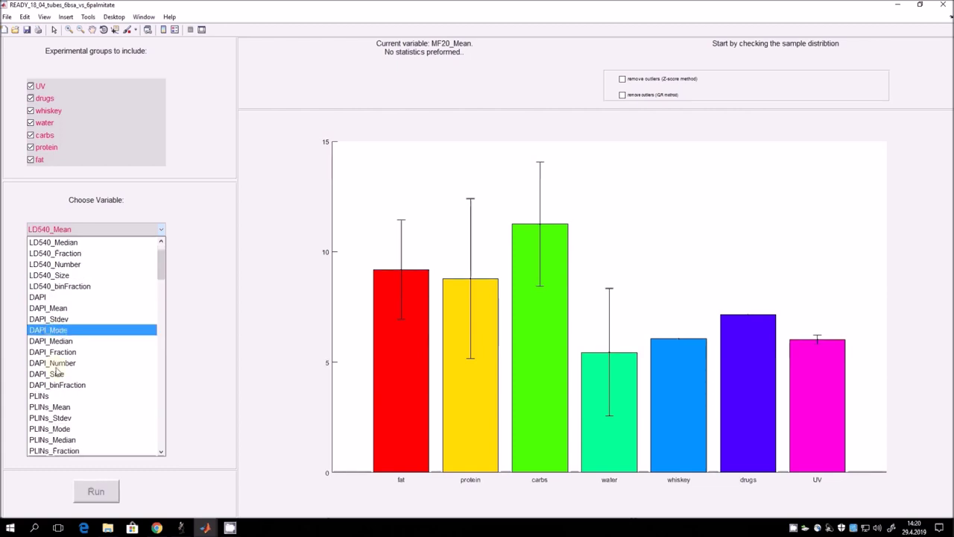
pyautogui.scroll(-3, 60, 387)
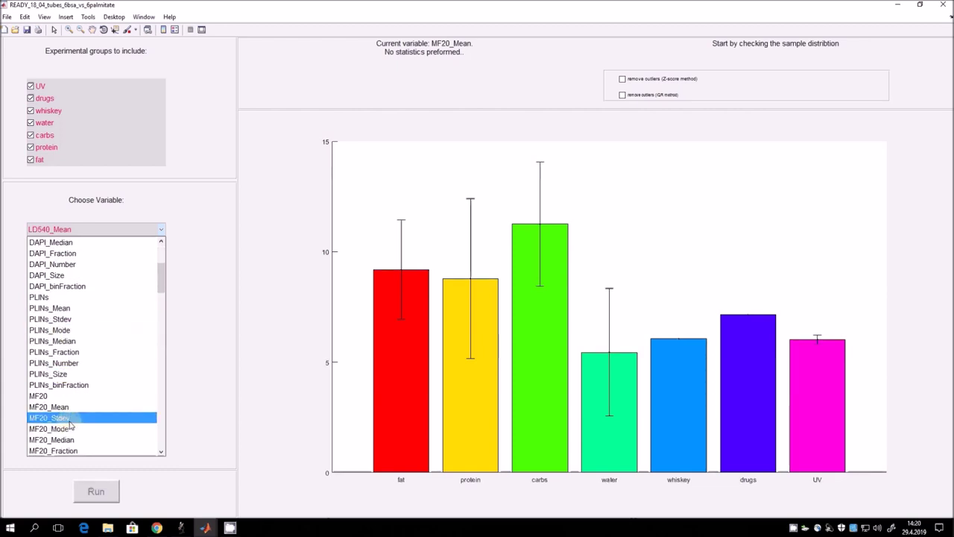
pyautogui.scroll(-3, 79, 352)
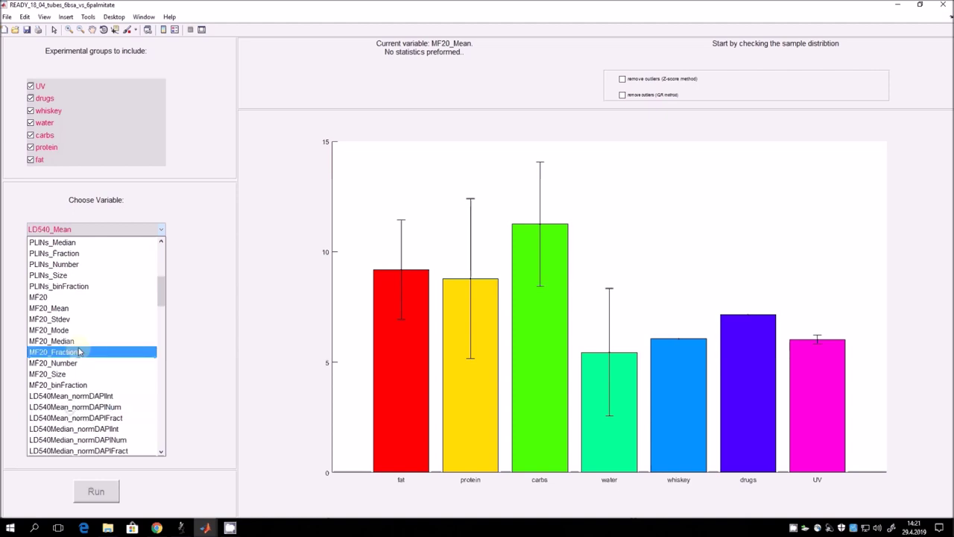
pyautogui.scroll(-2, 79, 352)
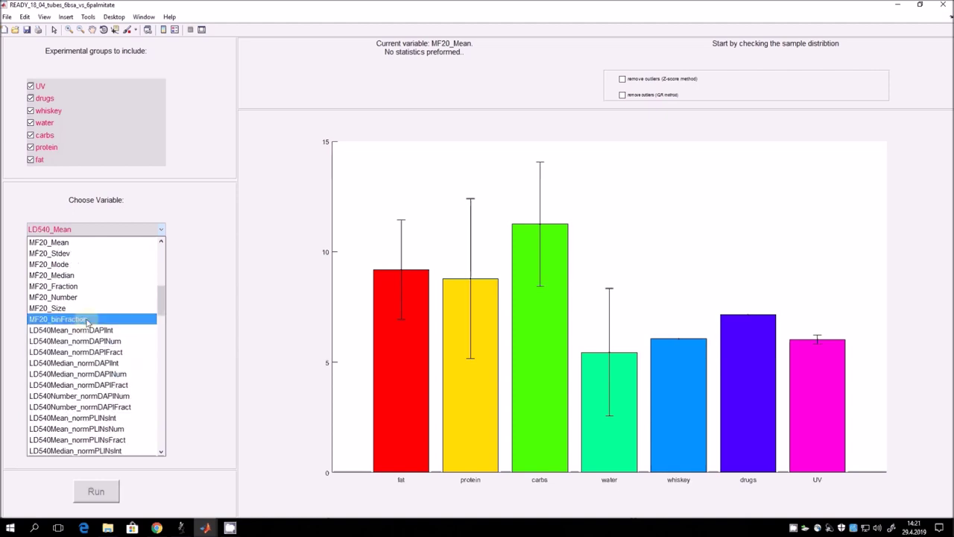
pyautogui.scroll(-1, 88, 321)
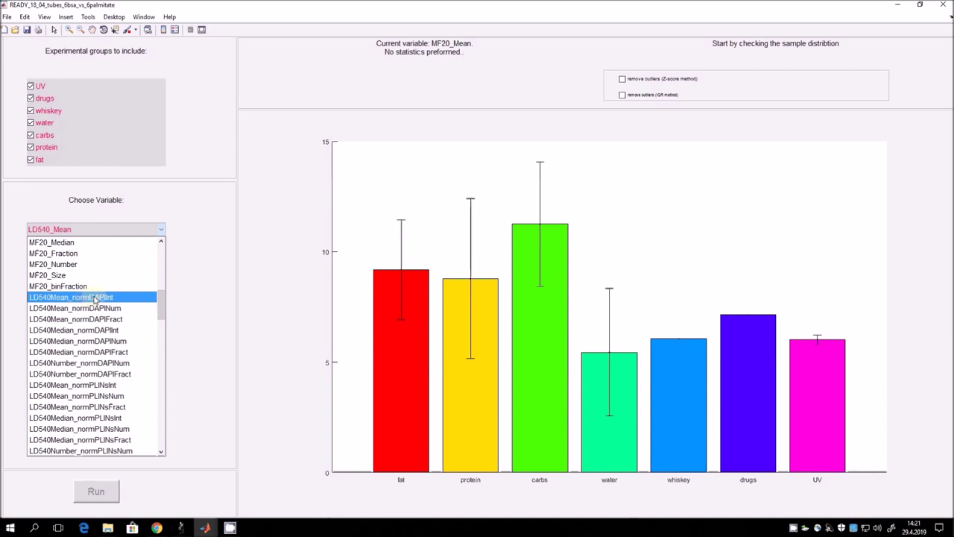
pyautogui.scroll(-1, 106, 317)
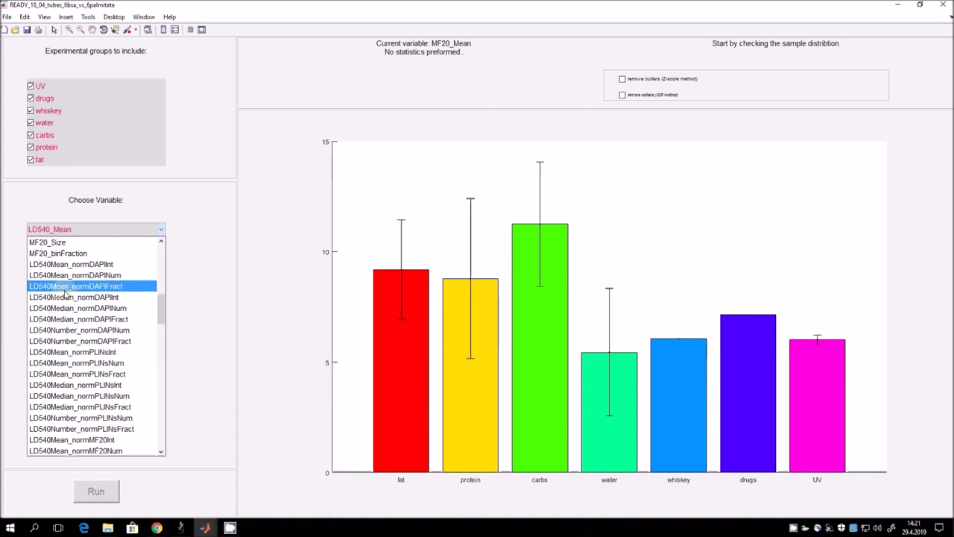
pyautogui.scroll(-2, 64, 308)
pyautogui.scroll(-1, 64, 308)
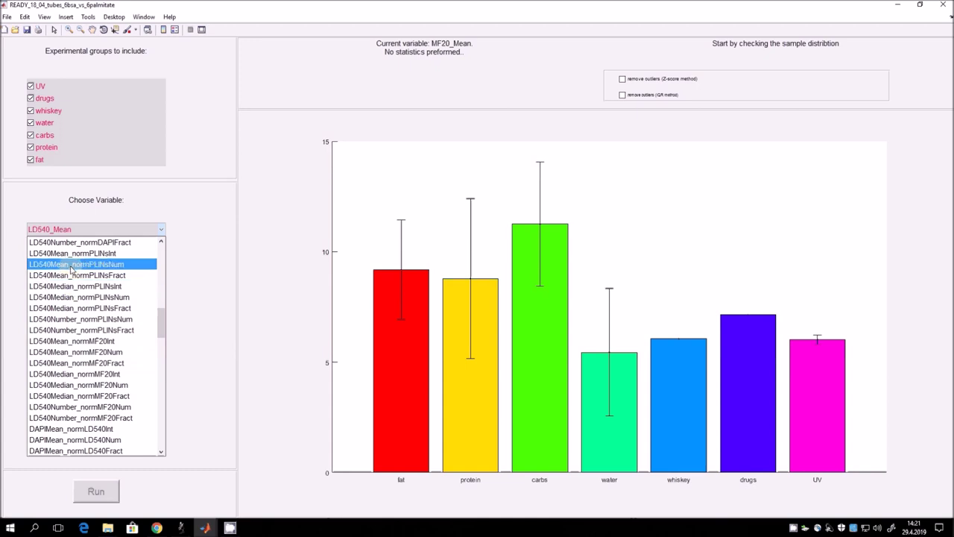
pyautogui.scroll(2, 71, 269)
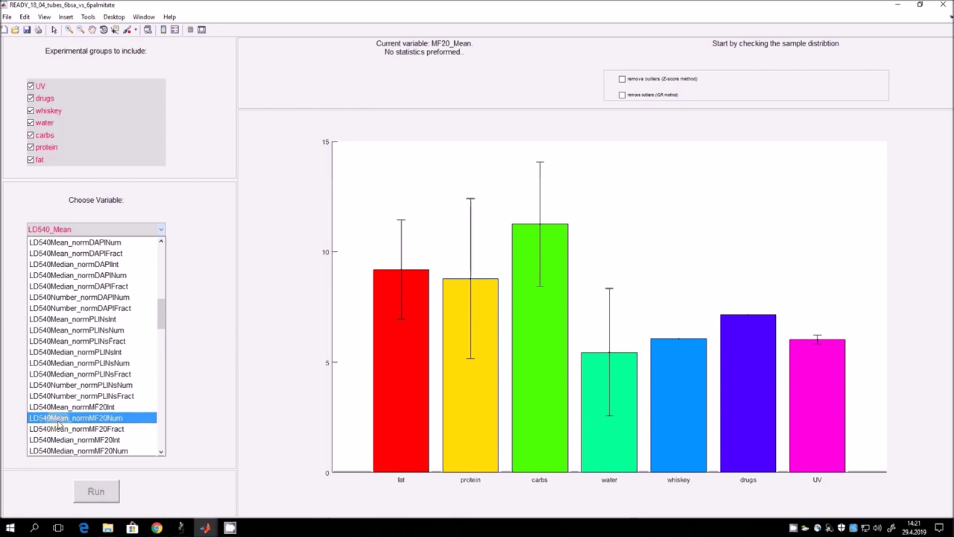
pyautogui.click(99, 430)
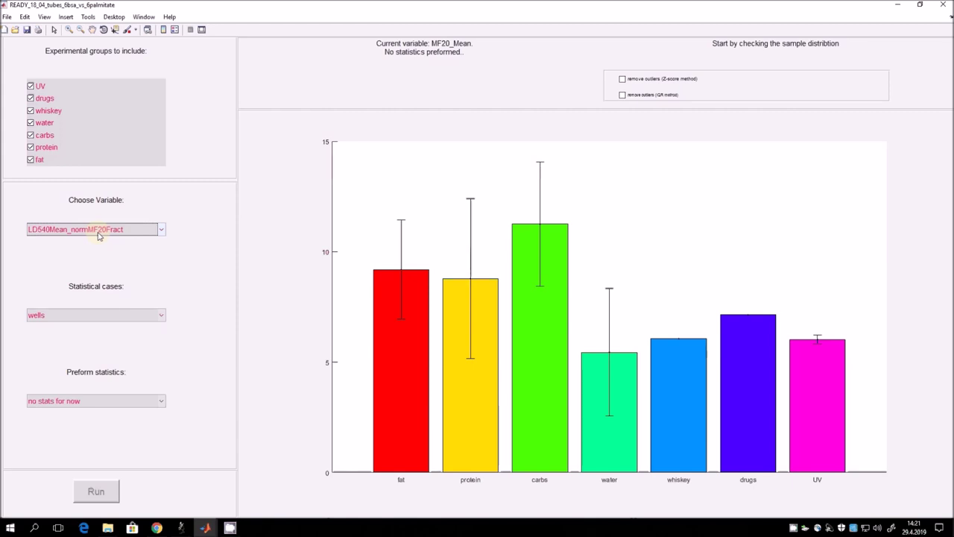
# Step: Keep wells as the statistical cases and run the Check distribution analysis with all seven groups included
pyautogui.click(162, 314)
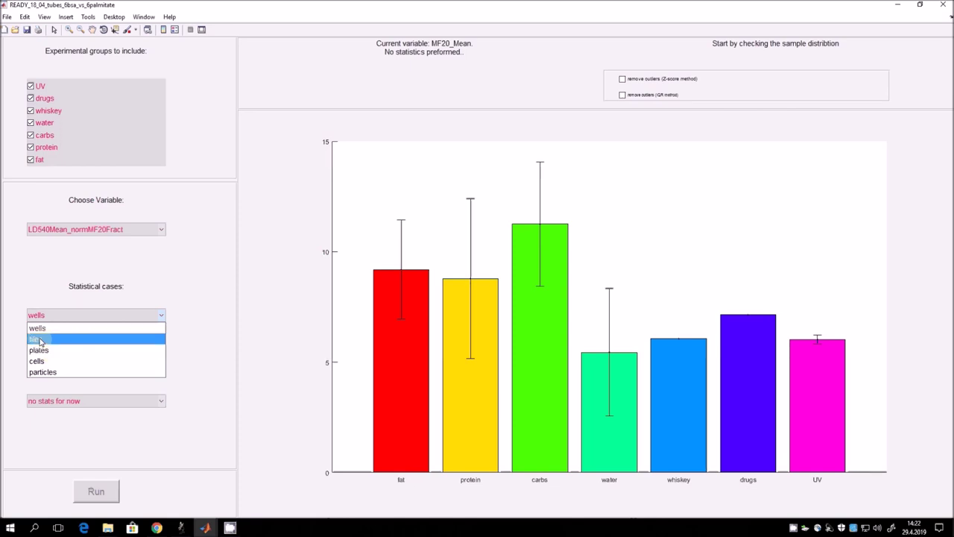
pyautogui.click(47, 335)
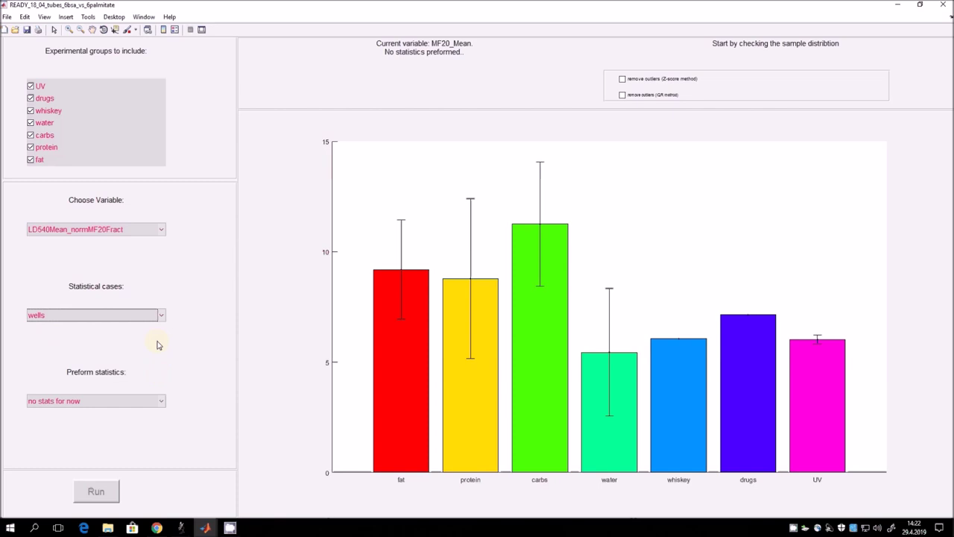
pyautogui.click(161, 402)
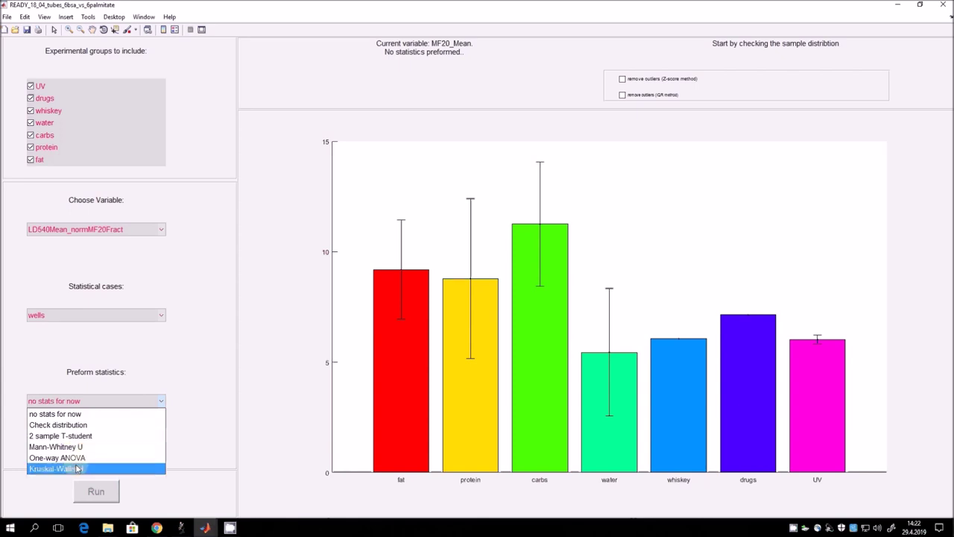
pyautogui.click(63, 425)
pyautogui.click(95, 490)
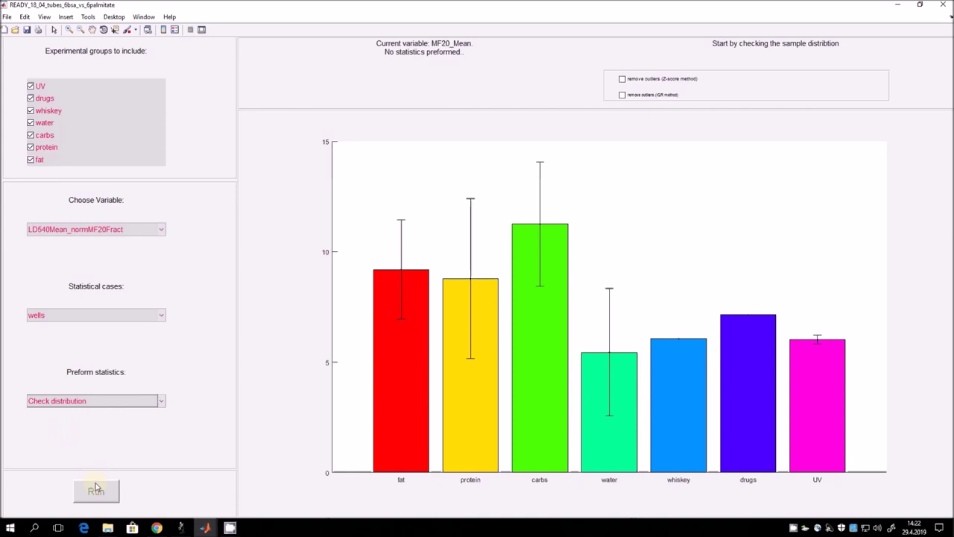
pyautogui.click(66, 88)
pyautogui.click(104, 505)
pyautogui.click(101, 495)
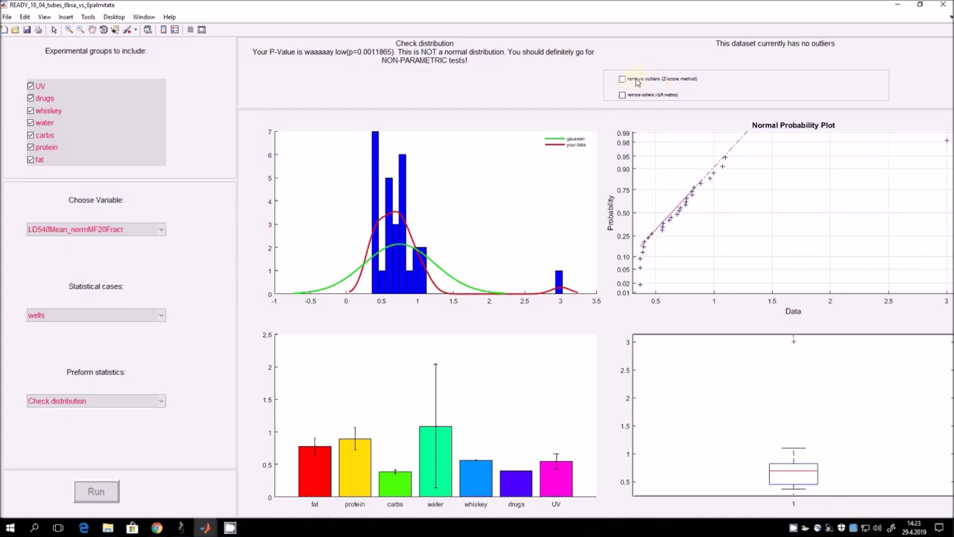
# Step: Try the distribution check with IQR outlier removal, and rerun it with the outliers kept
pyautogui.click(641, 96)
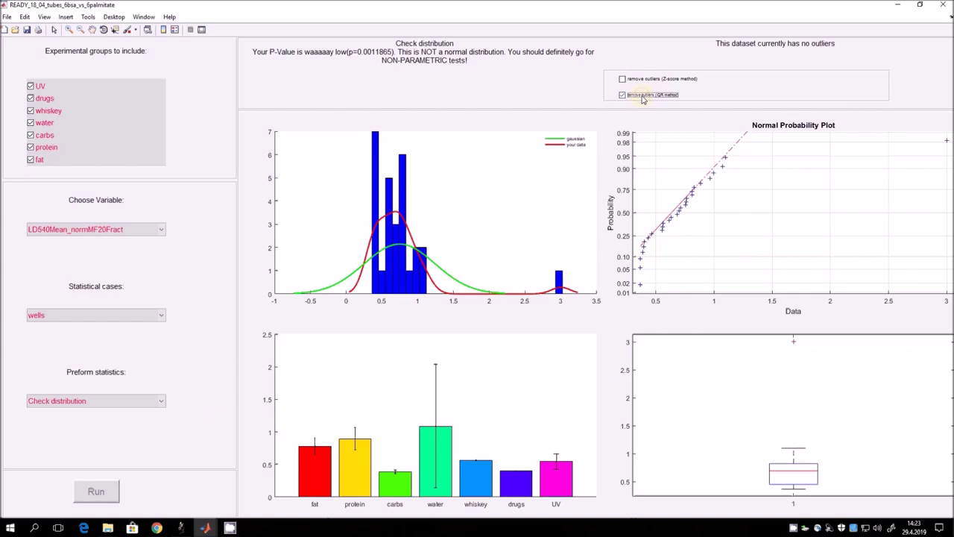
pyautogui.click(96, 495)
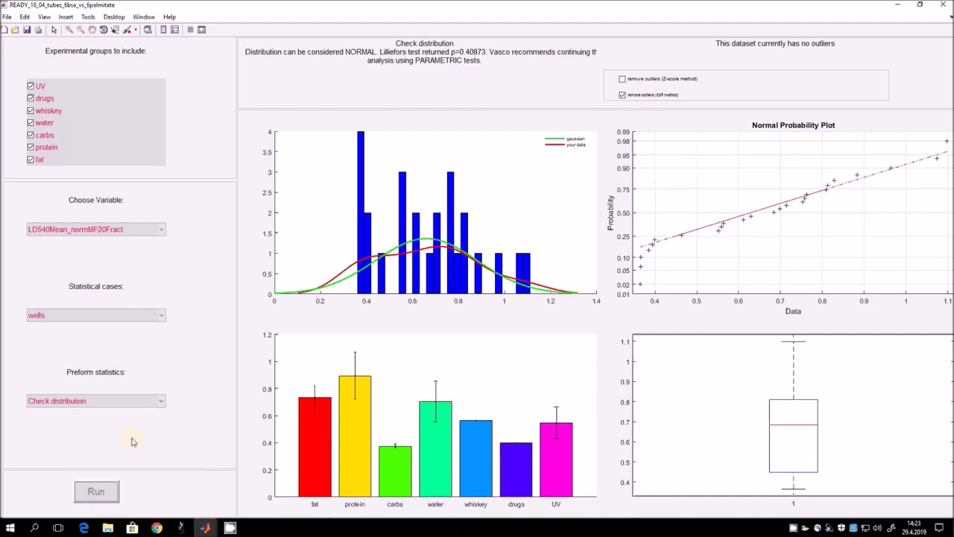
pyautogui.click(622, 94)
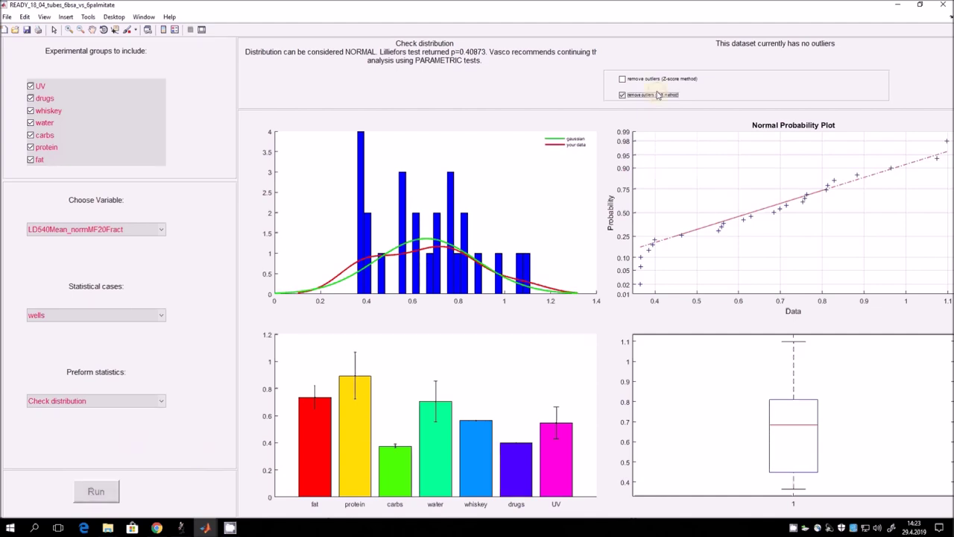
pyautogui.click(99, 497)
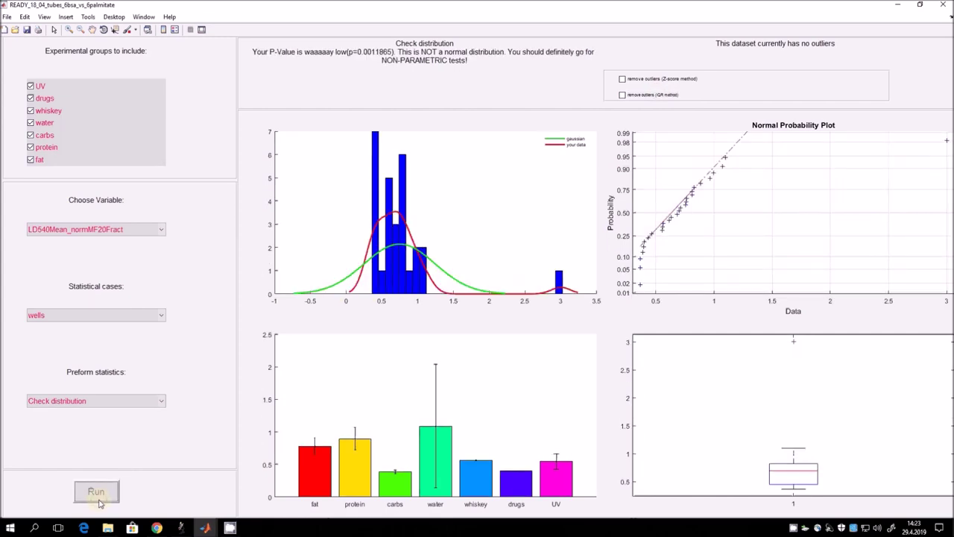
# Step: Enable outlier removal by the IQR method and rerun the distribution check
pyautogui.click(659, 95)
pyautogui.click(96, 492)
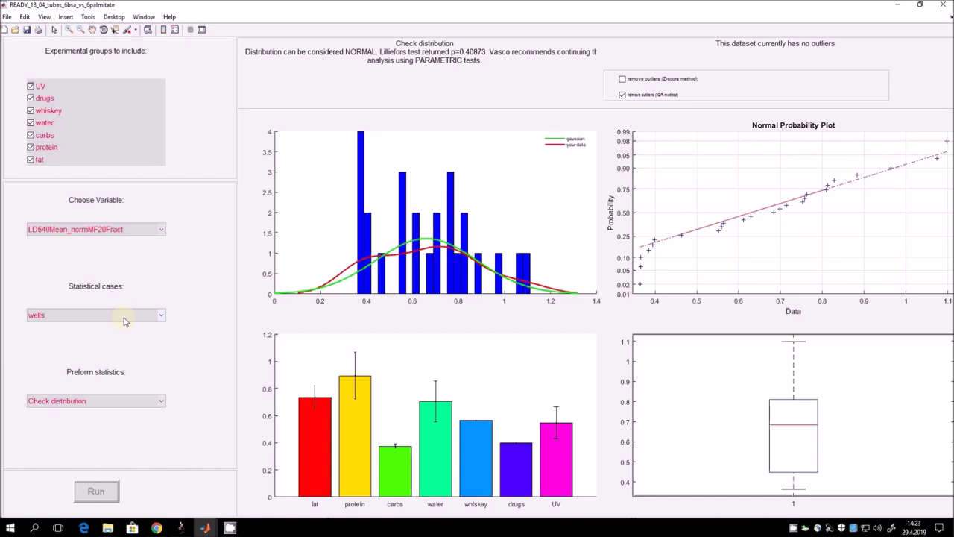
# Step: Switch to the positions.tif plate image in ImageJ, shift its window aside and show slice 2 of 6
pyautogui.moveTo(192, 527)
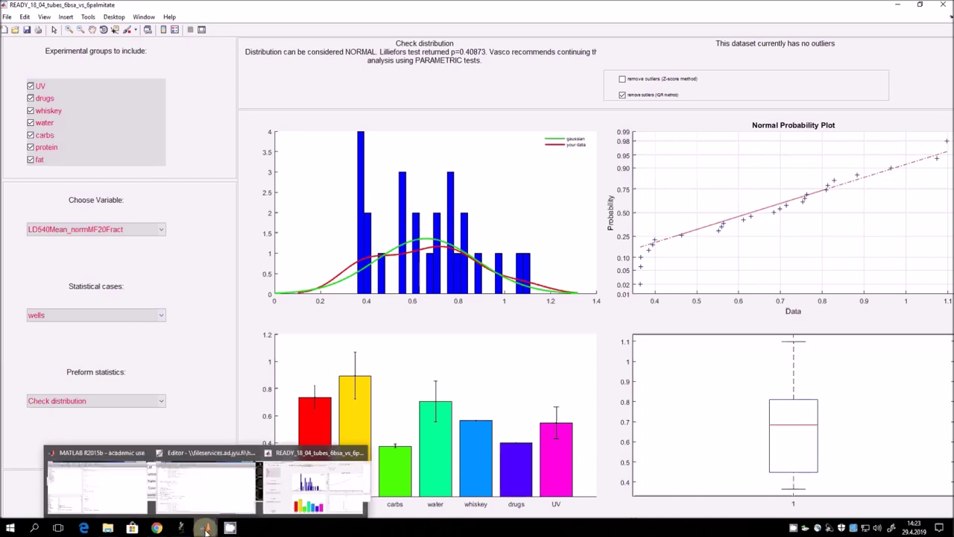
pyautogui.click(258, 488)
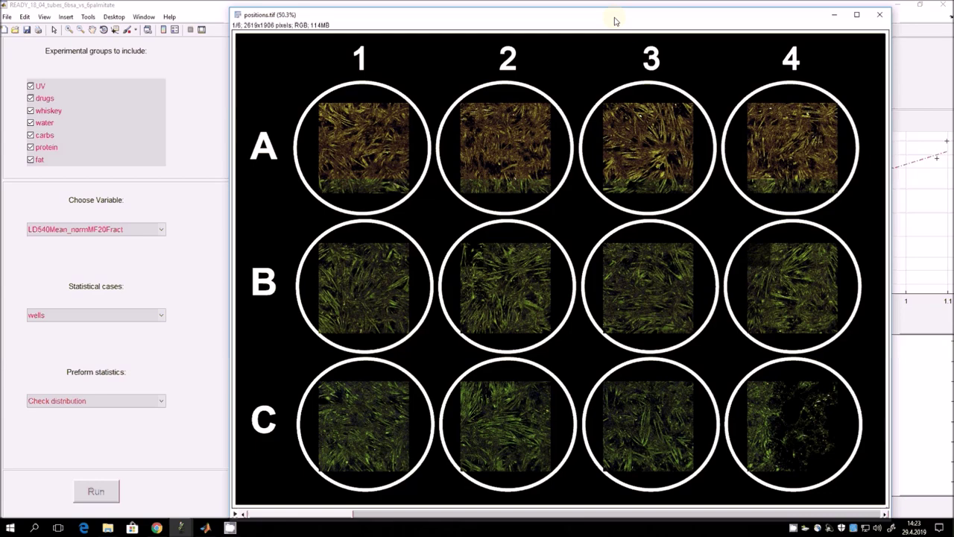
pyautogui.moveTo(615, 20); pyautogui.dragTo(497, 21)
pyautogui.click(507, 133)
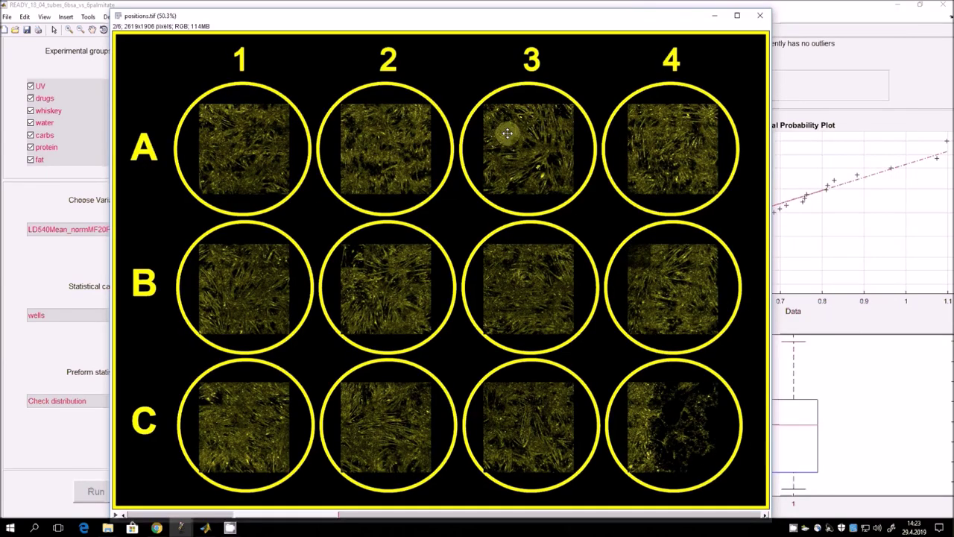
# Step: Compare the first three slices of positions.tif, examining cell coverage and staining in wells C4 and B4
pyautogui.scroll(-1, 507, 132)
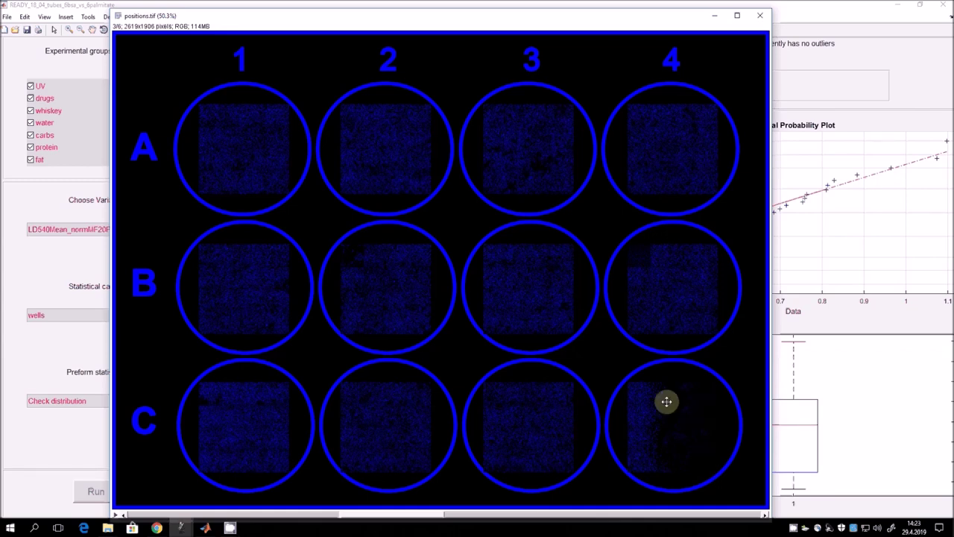
pyautogui.scroll(1, 671, 425)
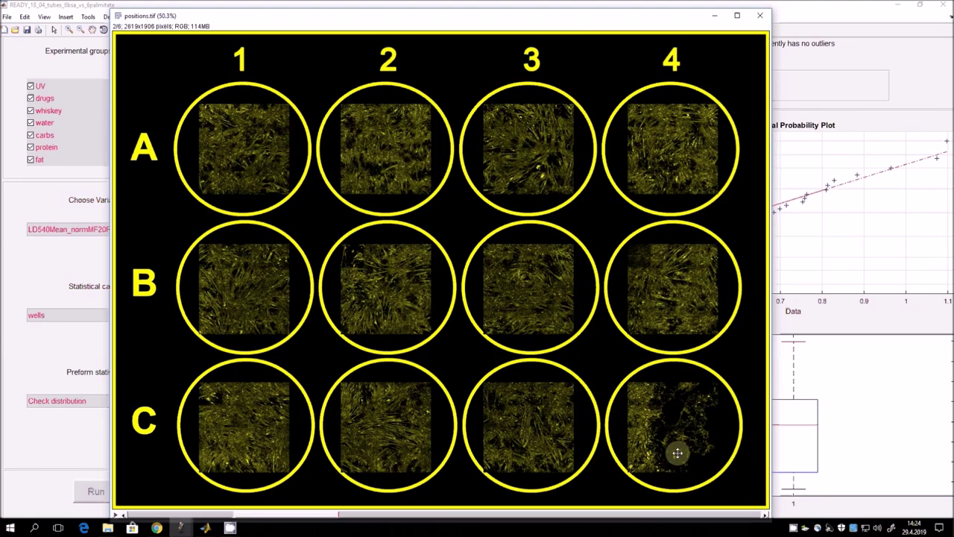
pyautogui.click(689, 416)
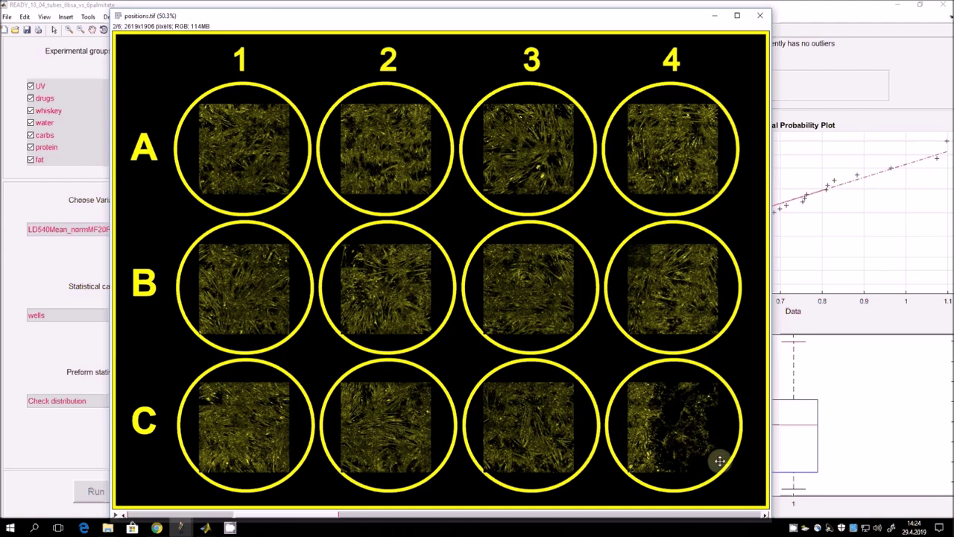
pyautogui.scroll(-1, 708, 436)
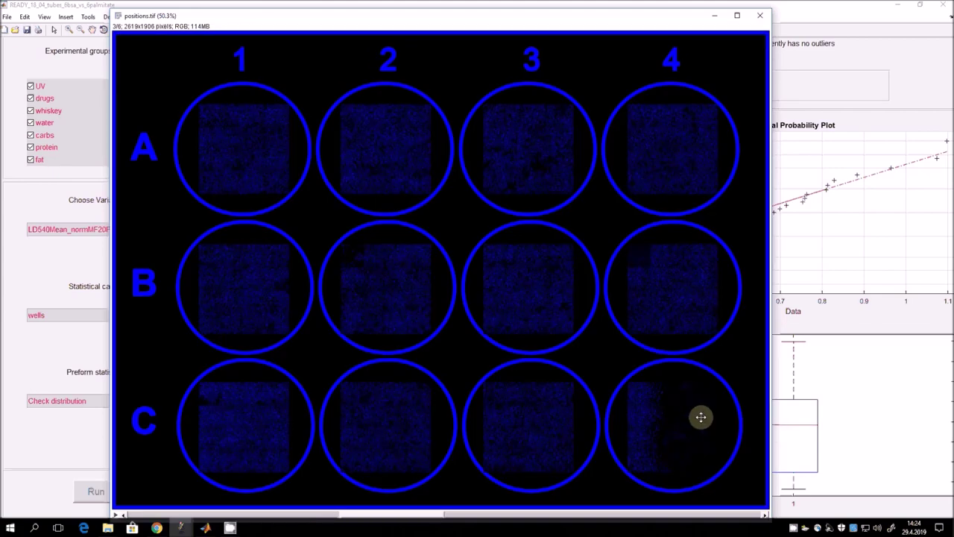
pyautogui.scroll(1, 656, 402)
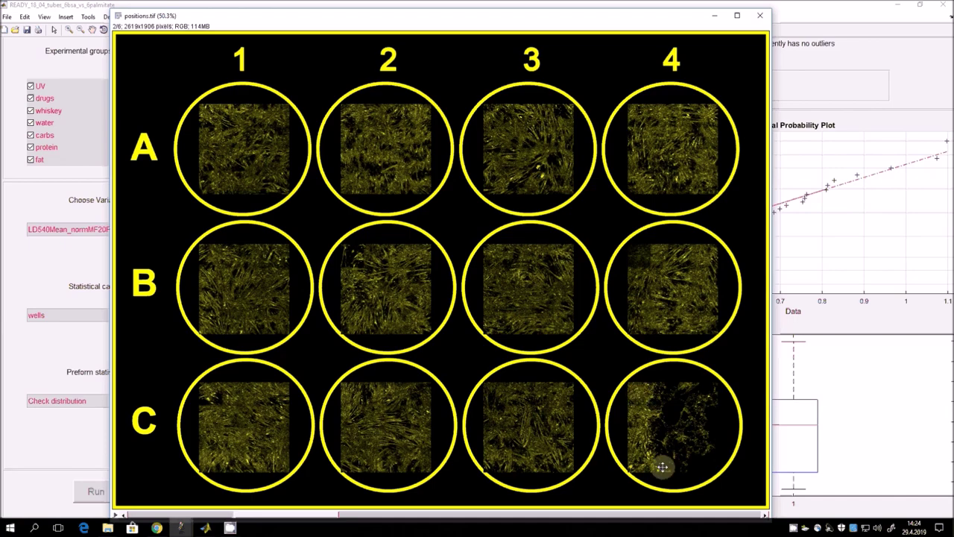
pyautogui.scroll(-1, 660, 432)
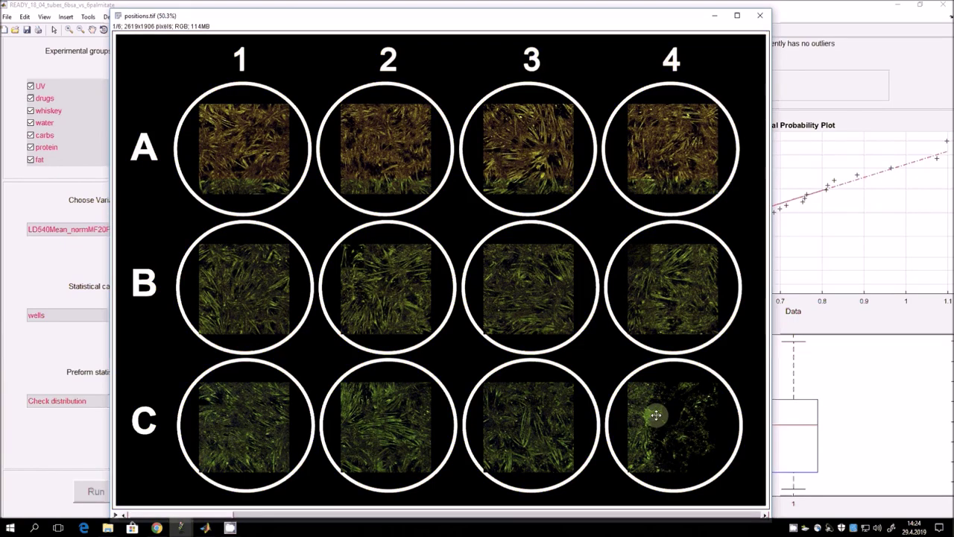
pyautogui.scroll(-1, 664, 426)
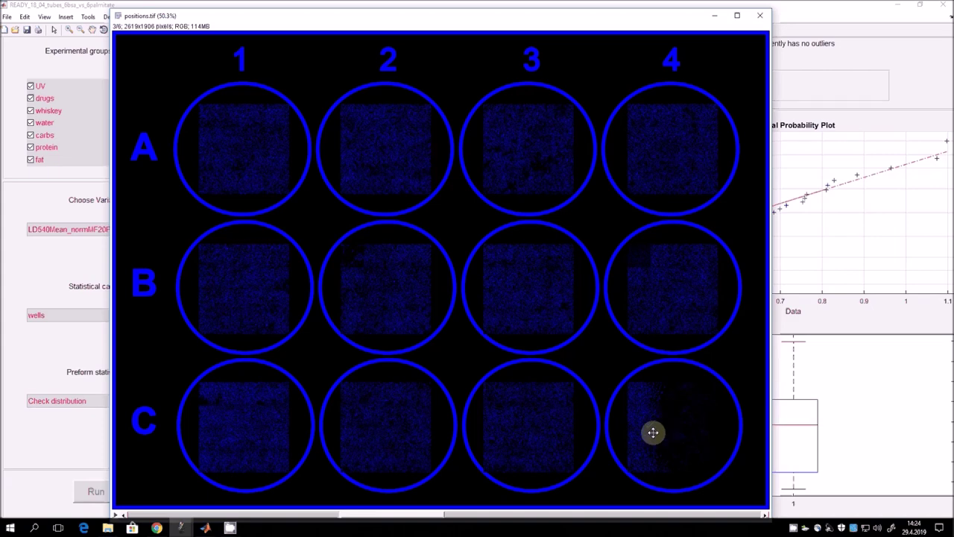
pyautogui.scroll(2, 660, 440)
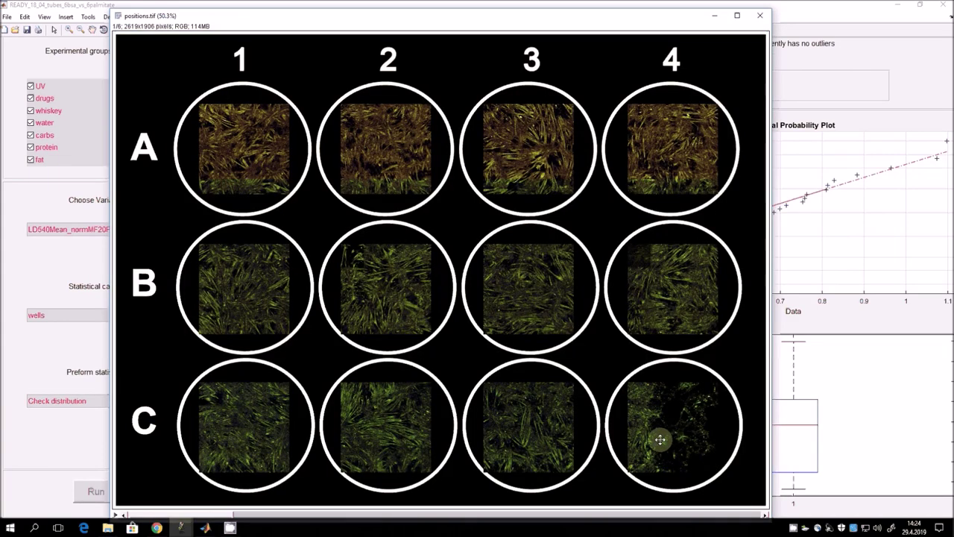
pyautogui.scroll(-2, 661, 440)
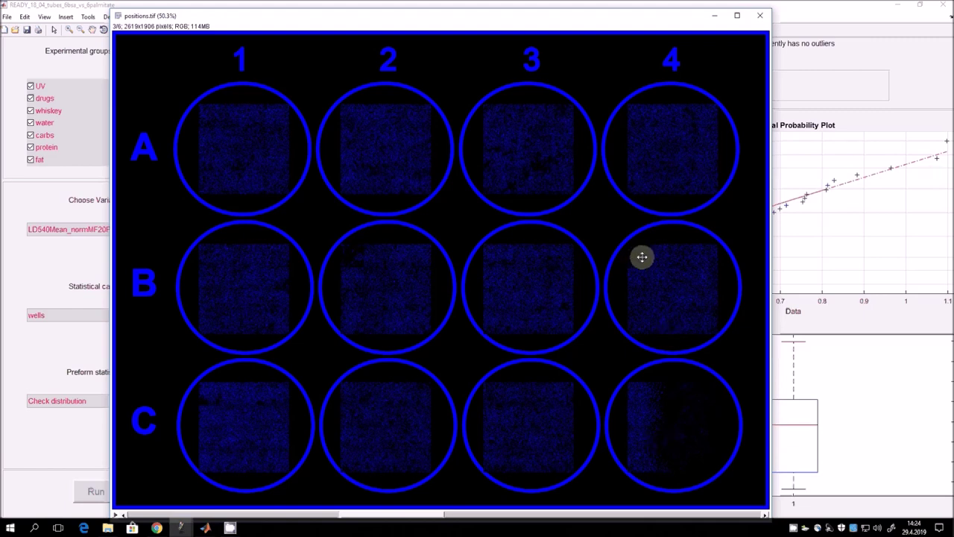
# Step: Compare the yellow, blue and green channel slices of positions.tif, examining wells B4 and C4, and return to slice 1
pyautogui.scroll(1, 642, 257)
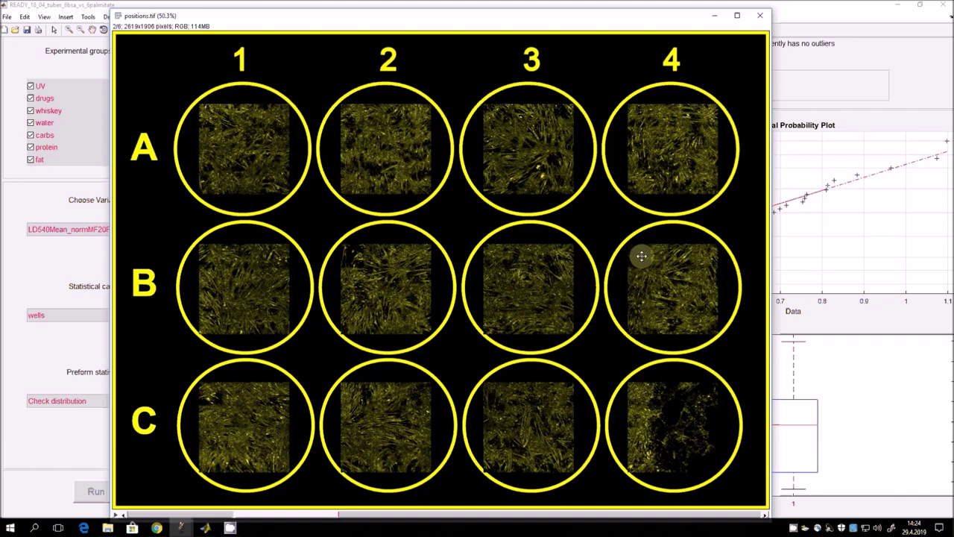
pyautogui.scroll(-1, 641, 257)
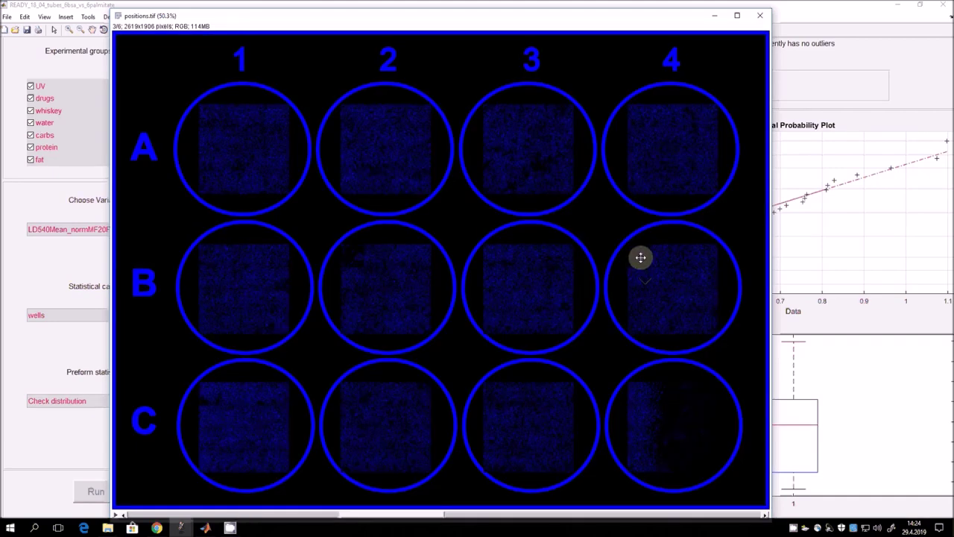
pyautogui.scroll(-1, 641, 257)
pyautogui.scroll(-1, 658, 294)
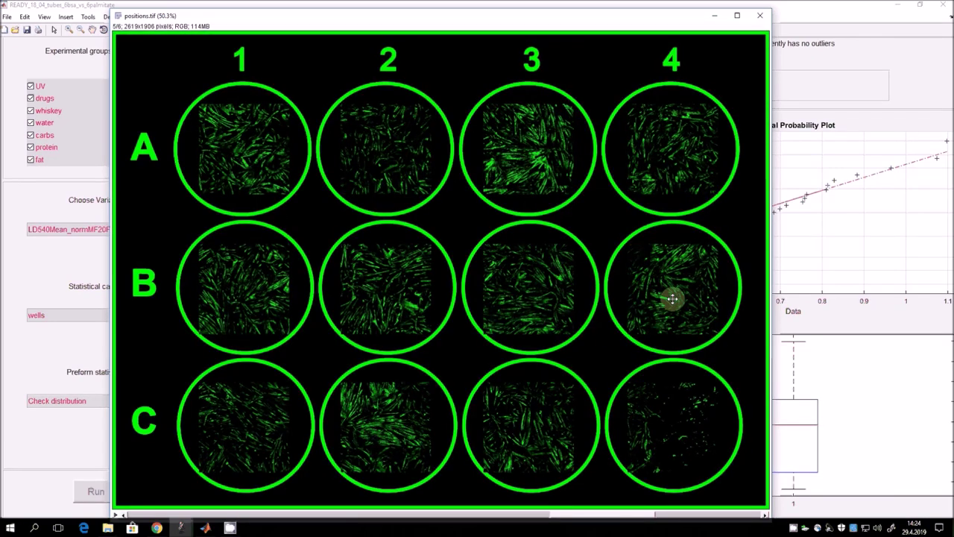
pyautogui.scroll(4, 665, 287)
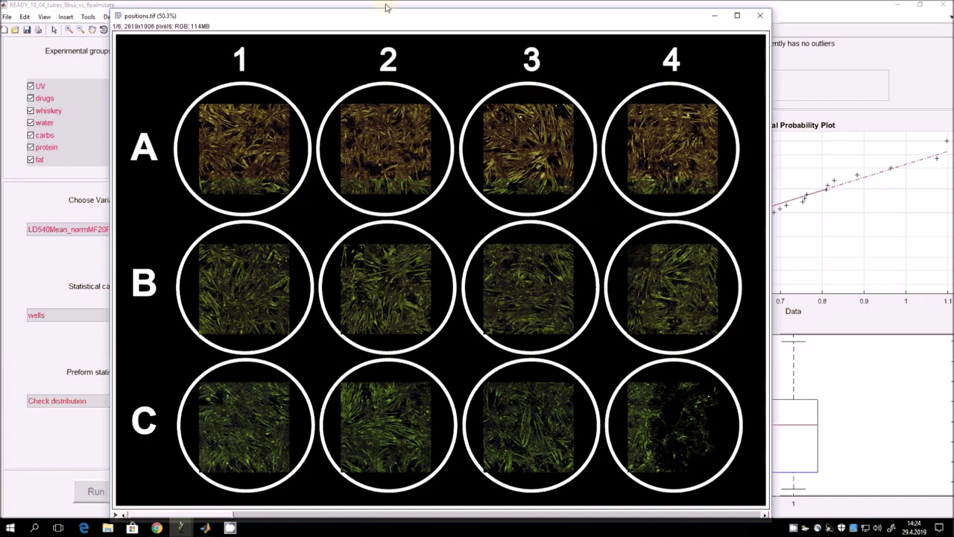
pyautogui.click(637, 406)
# Step: Switch to MATLAB, set the statistical cases to tiles, disable IQR outlier removal and rerun the distribution check
pyautogui.hotkey('alt', 'Tab')
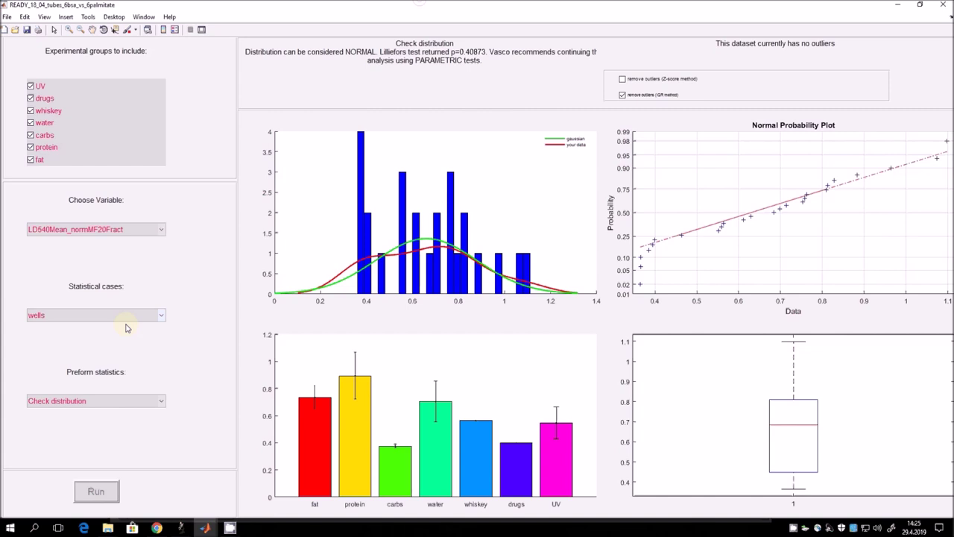
pyautogui.click(123, 319)
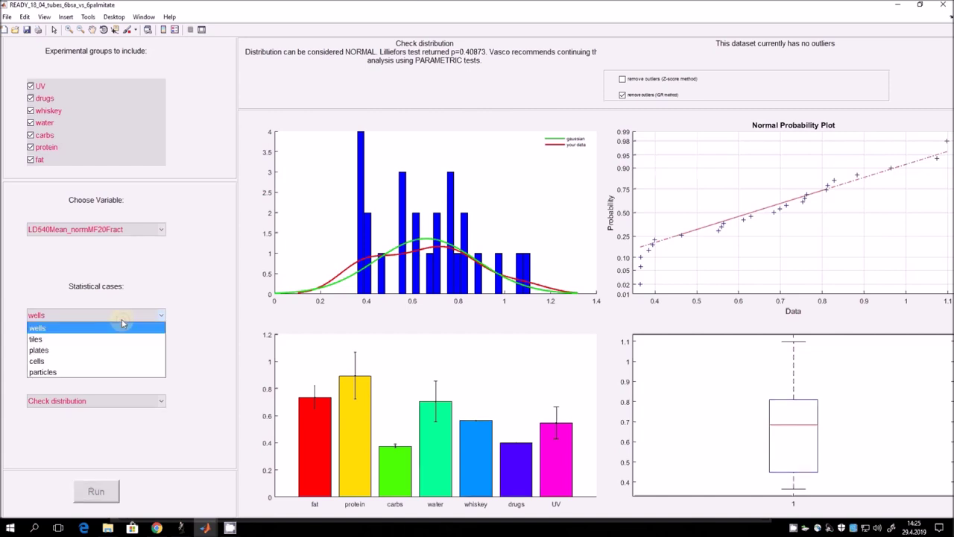
pyautogui.click(68, 340)
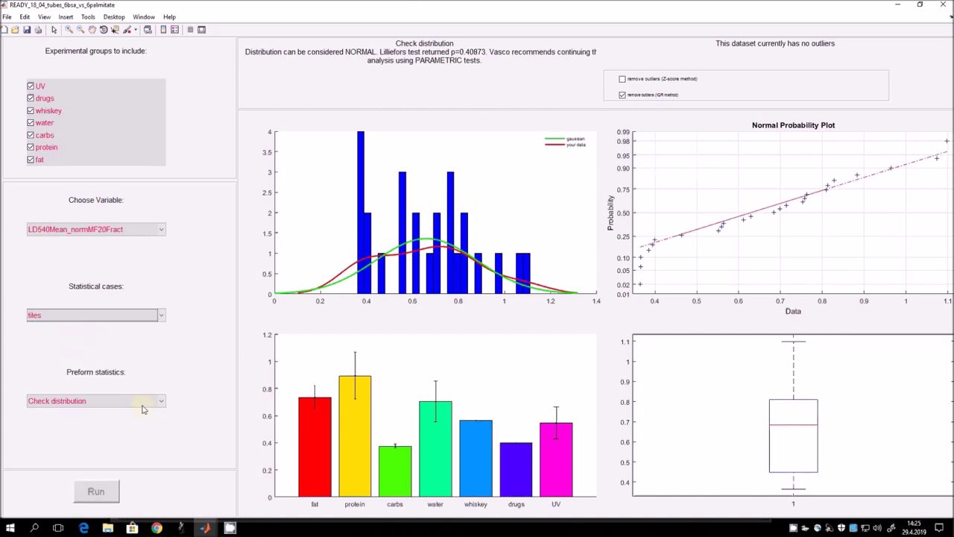
pyautogui.click(663, 97)
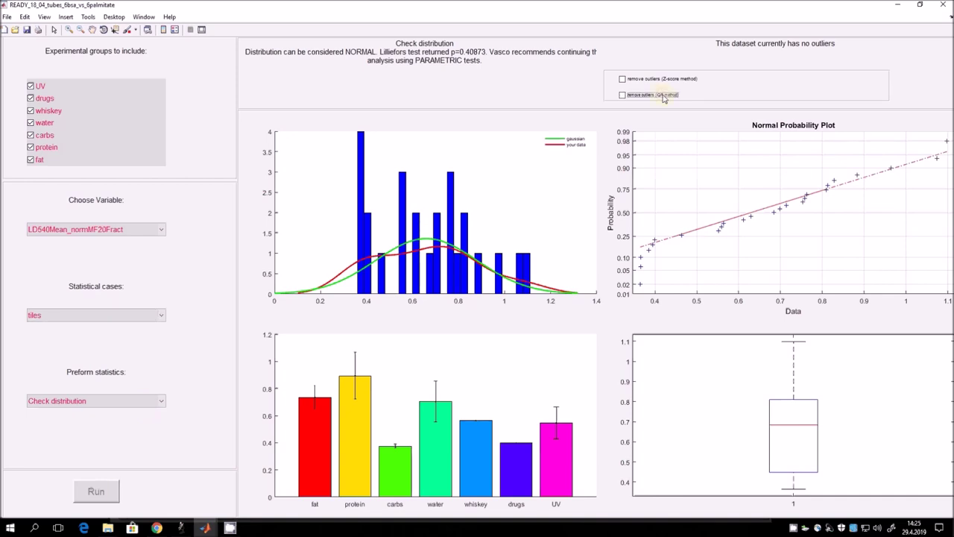
pyautogui.click(94, 496)
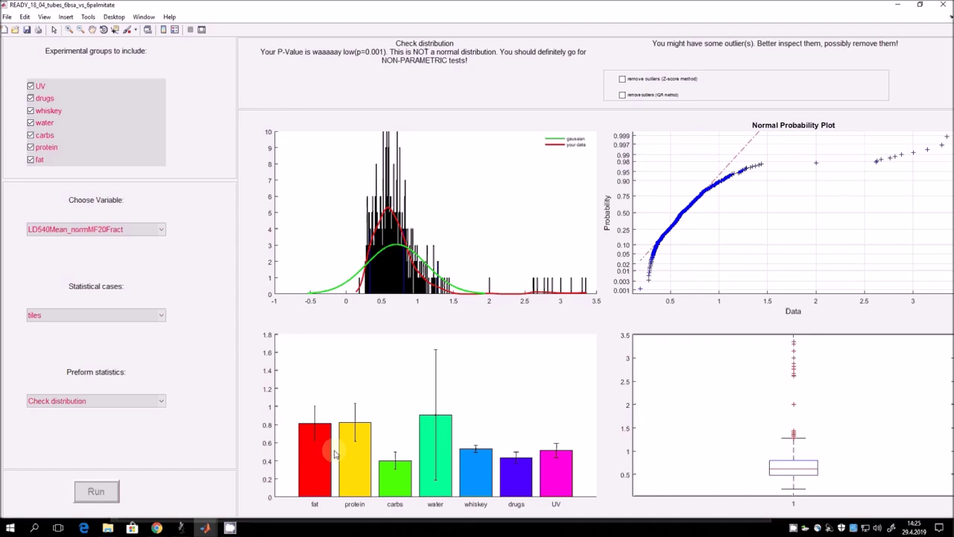
# Step: Try outlier removal by the Z-score method on the tiles data and rerun the distribution check
pyautogui.moveTo(180, 528)
pyautogui.click(248, 488)
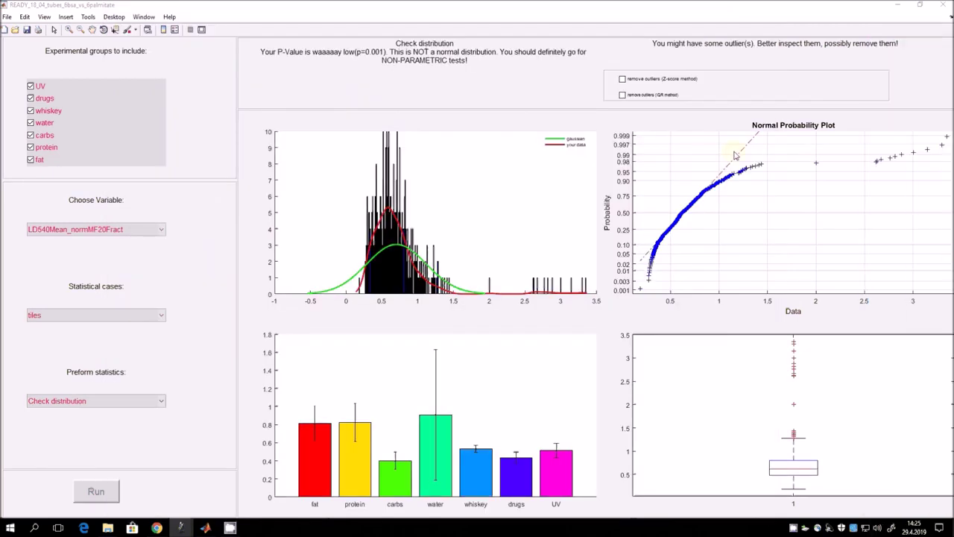
pyautogui.click(648, 82)
pyautogui.click(112, 494)
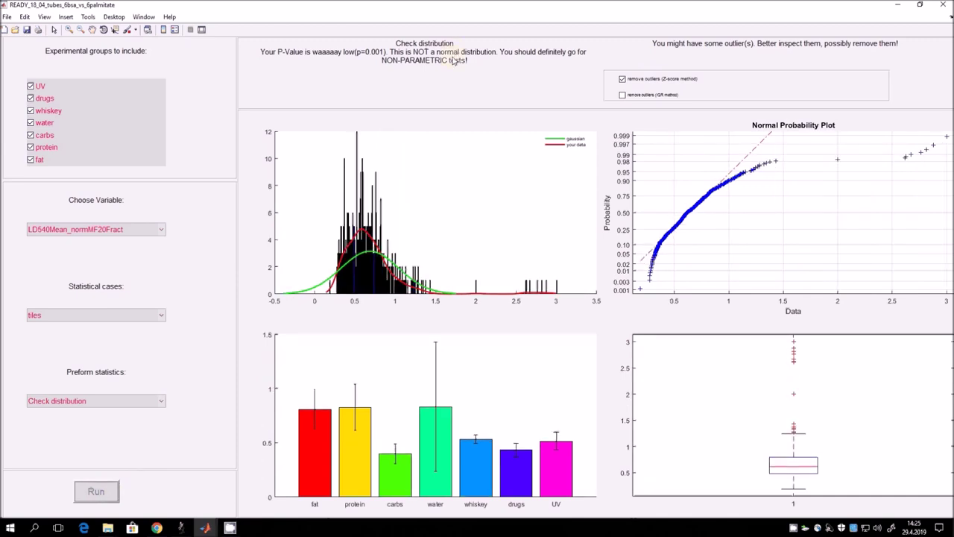
# Step: Replace Z-score outlier removal with the IQR method and rerun the distribution check on the tiles
pyautogui.click(671, 80)
pyautogui.click(648, 97)
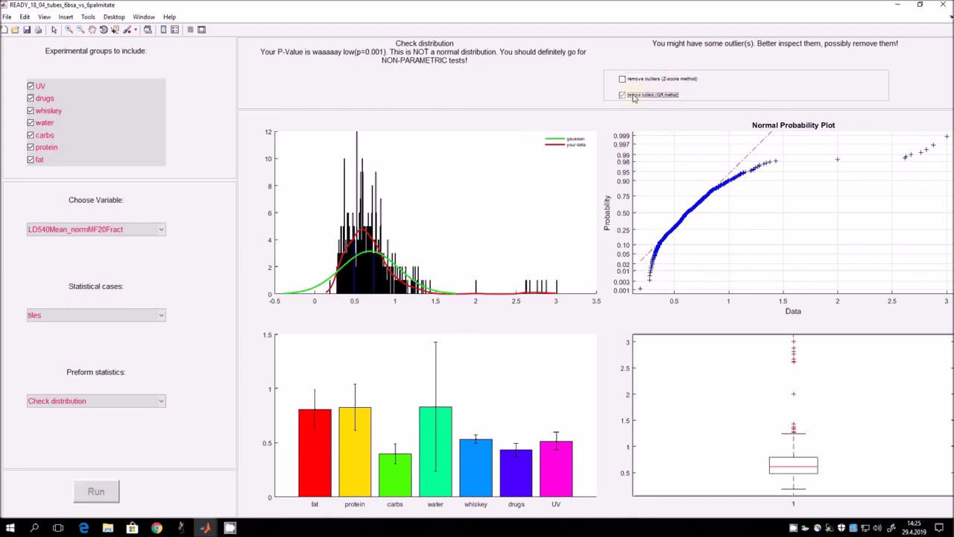
pyautogui.click(97, 493)
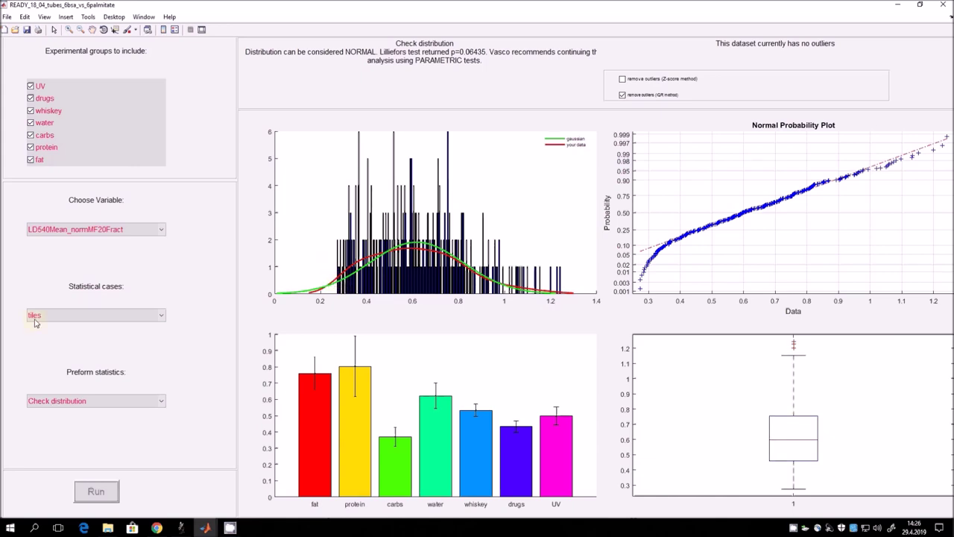
pyautogui.click(630, 97)
pyautogui.click(621, 96)
# Step: Browse the available variables, examining the normalised variants and the basic LD540, DAPI and PLINs measures
pyautogui.click(100, 230)
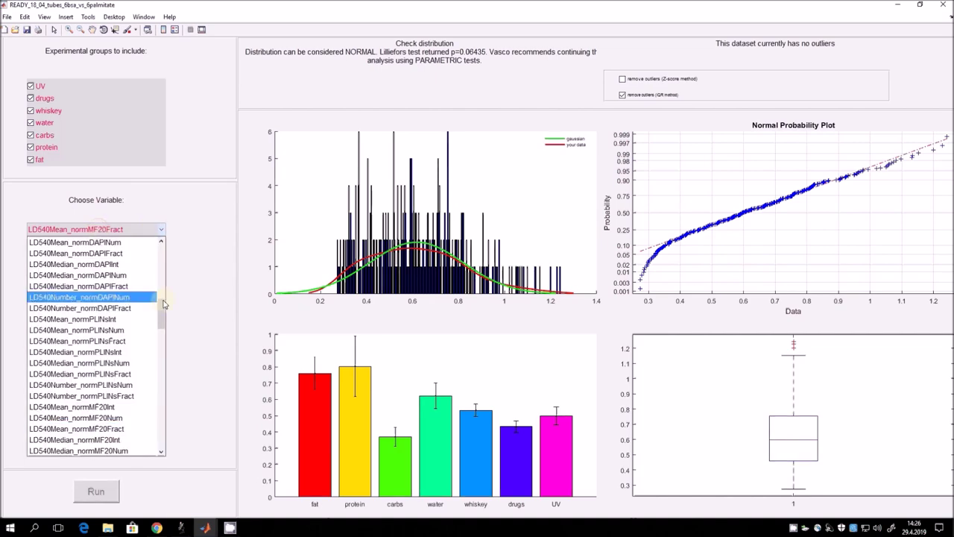
pyautogui.moveTo(161, 317); pyautogui.dragTo(167, 351)
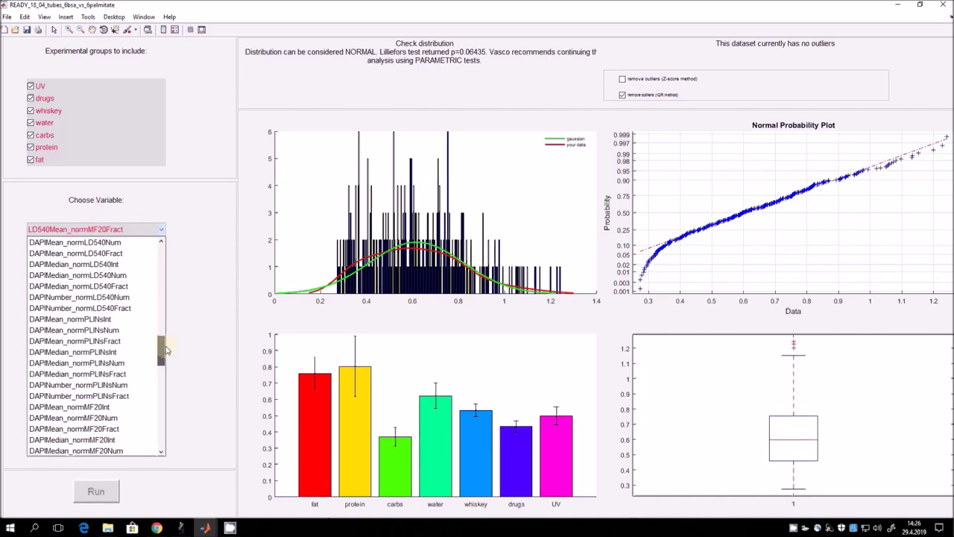
pyautogui.moveTo(161, 349); pyautogui.dragTo(160, 265)
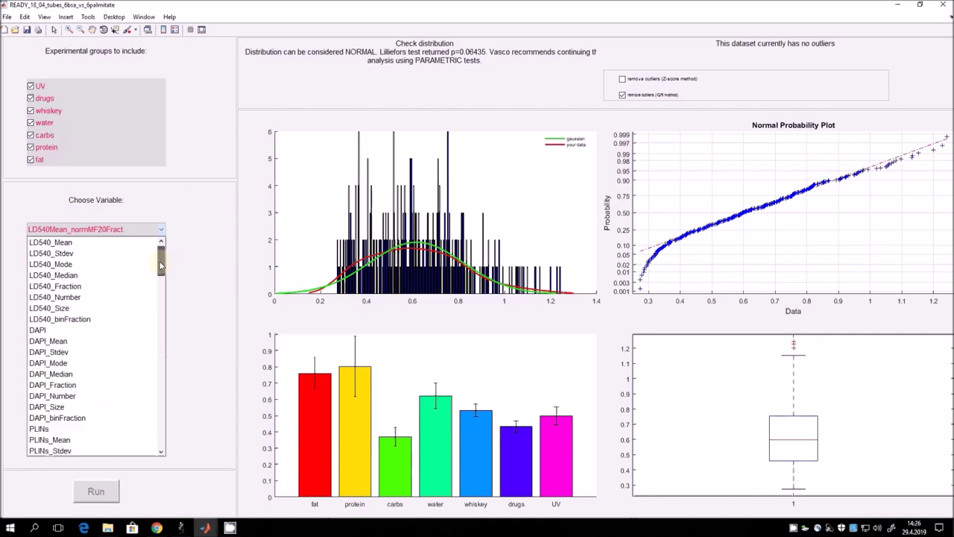
pyautogui.scroll(-3, 159, 266)
pyautogui.scroll(2, 157, 269)
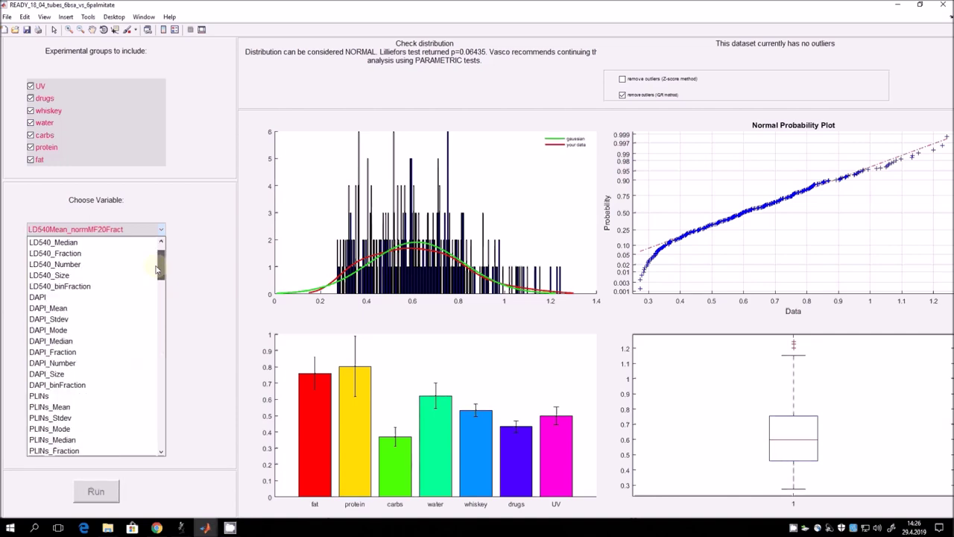
pyautogui.scroll(1, 157, 270)
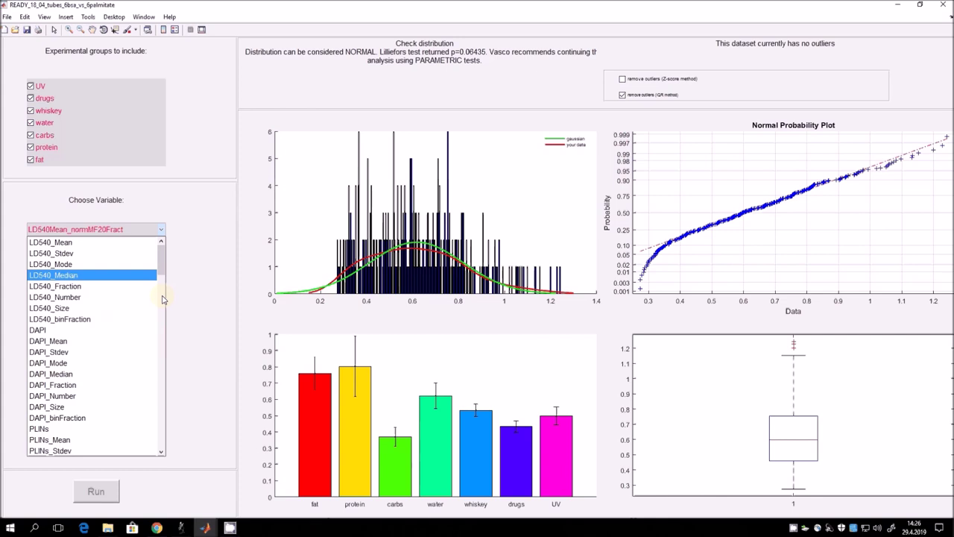
pyautogui.click(191, 369)
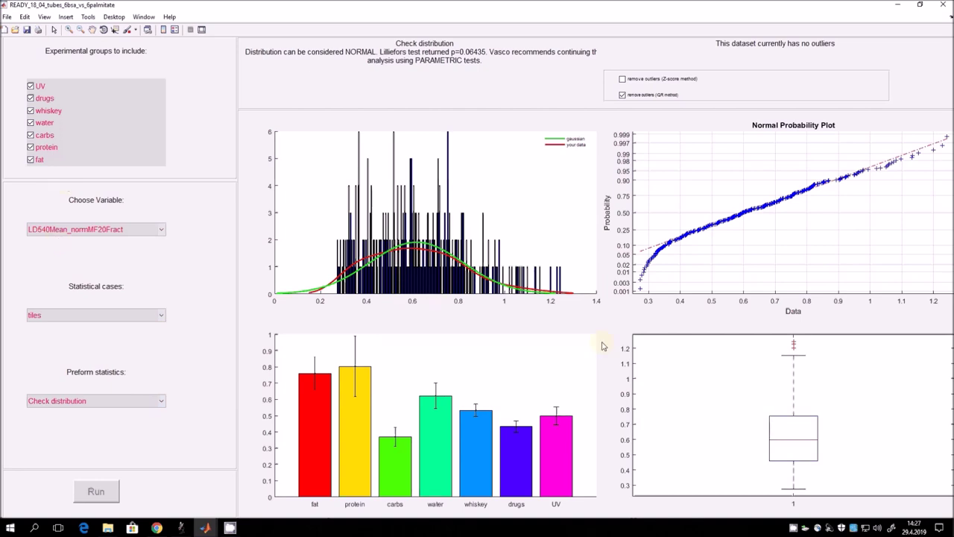
# Step: Check the distribution with only the UV and whiskey groups included, and compare the two with a 2 sample T-student test
pyautogui.click(322, 389)
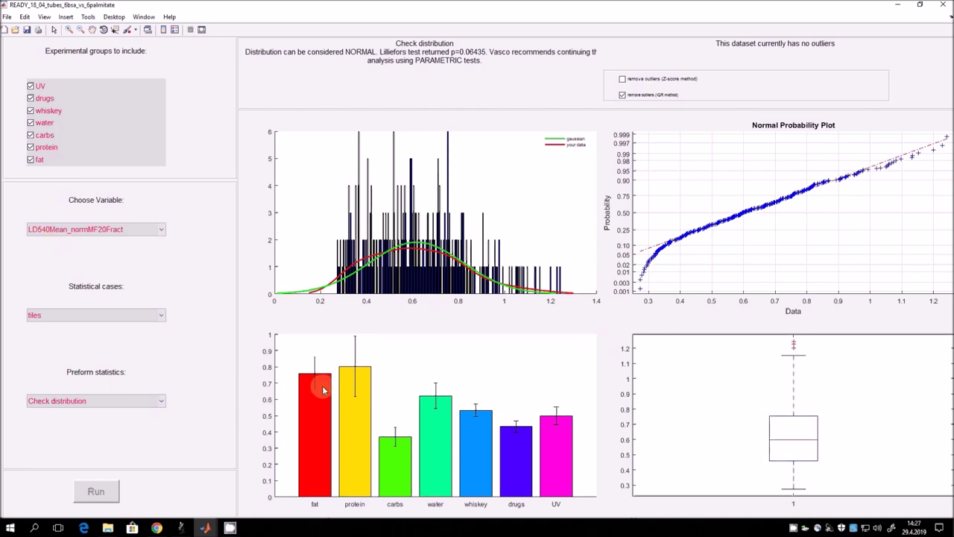
pyautogui.click(472, 446)
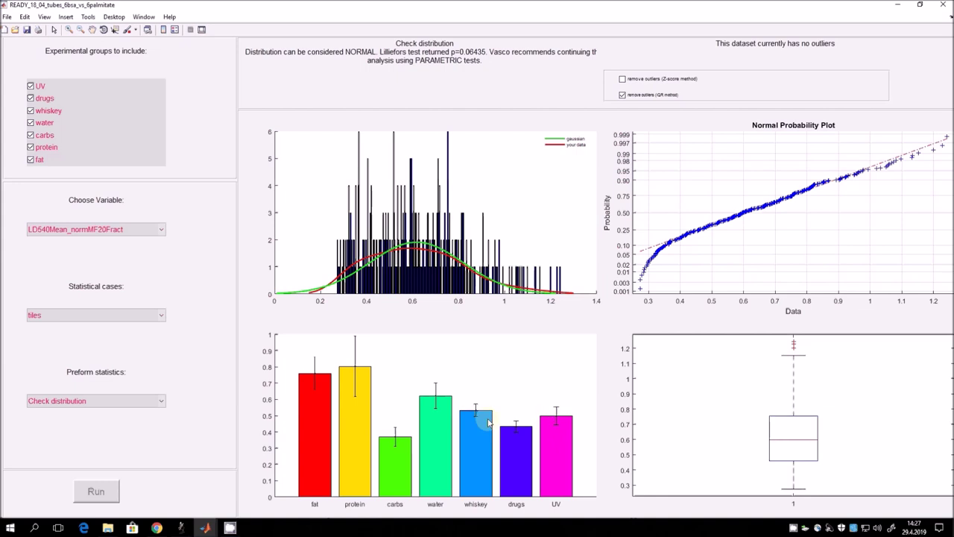
pyautogui.click(39, 160)
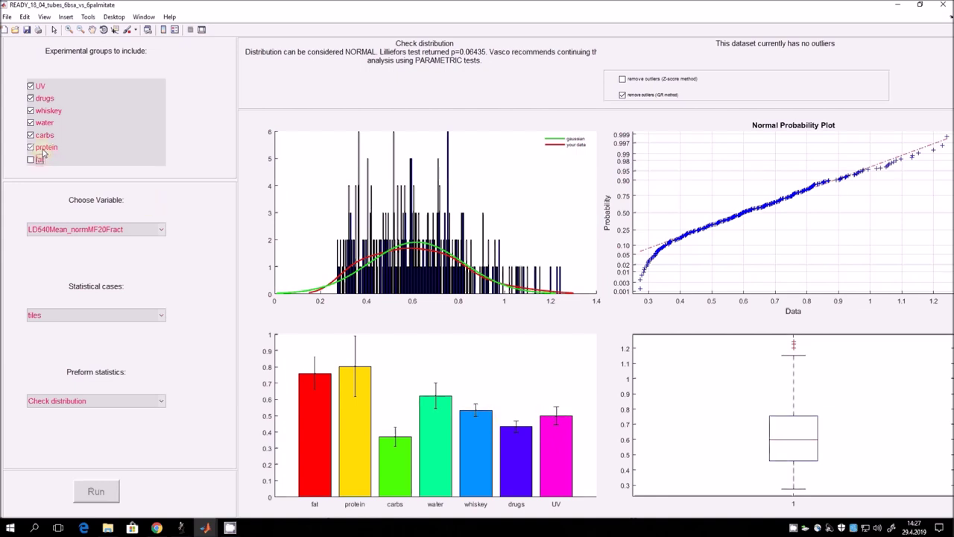
pyautogui.click(42, 136)
pyautogui.click(41, 125)
pyautogui.click(47, 102)
pyautogui.click(104, 493)
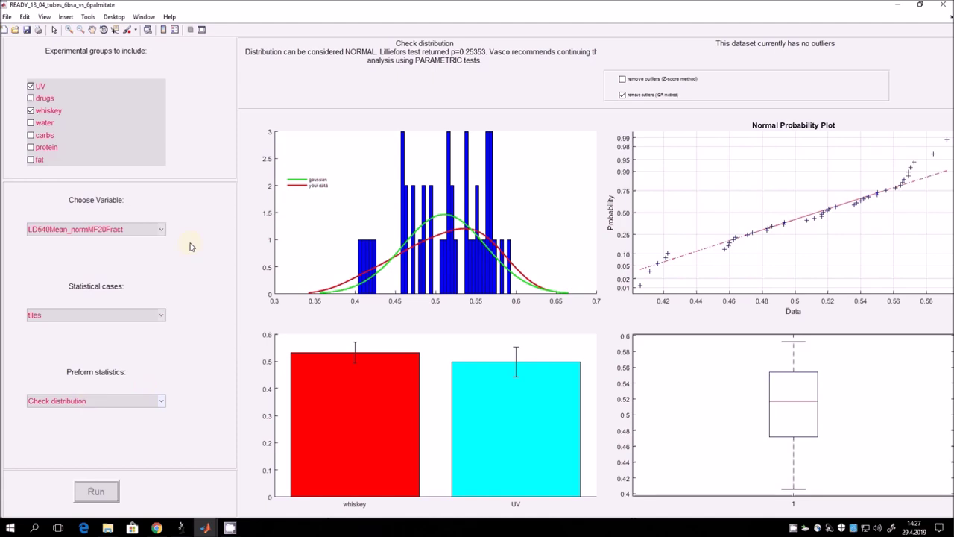
pyautogui.click(112, 400)
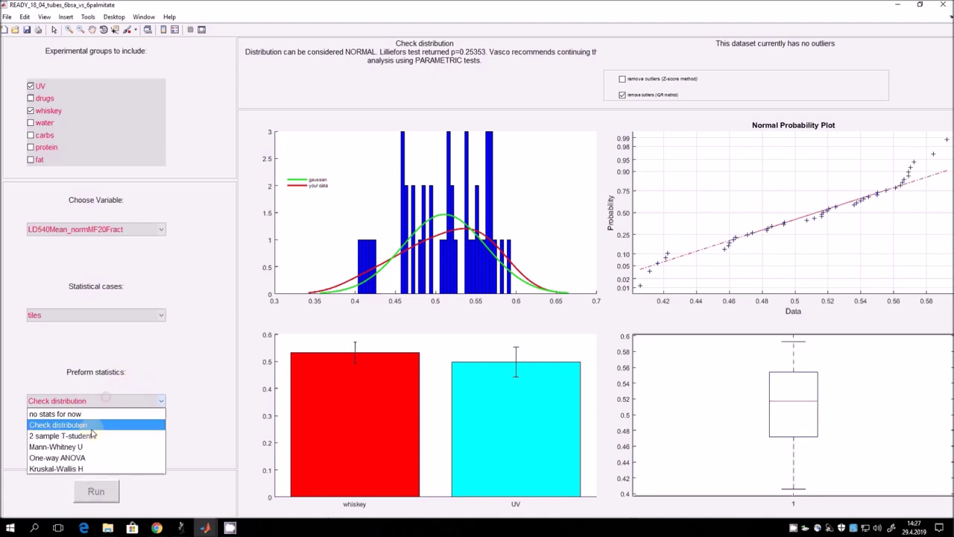
pyautogui.click(87, 435)
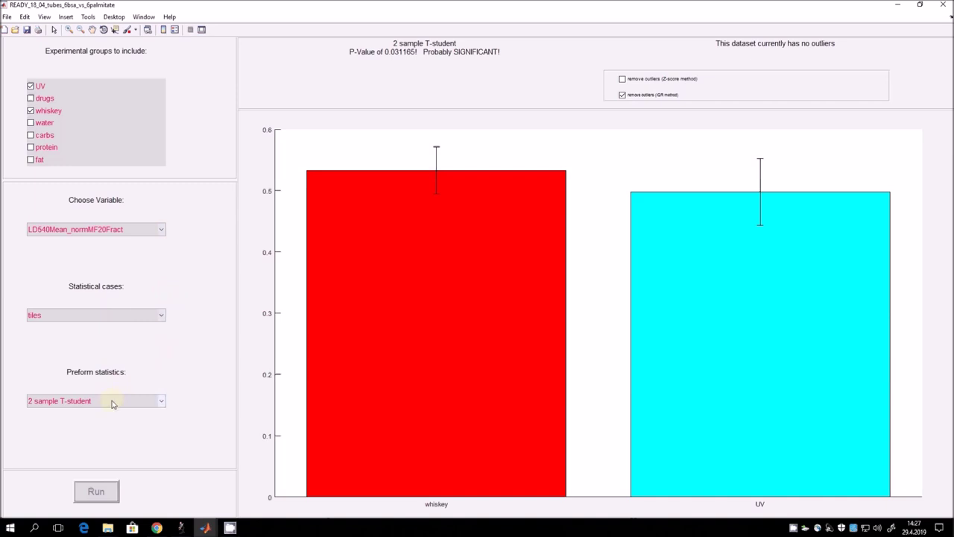
# Step: Include the drugs, water, carbs, protein and fat experimental groups again
pyautogui.click(32, 98)
pyautogui.click(33, 122)
pyautogui.click(47, 136)
pyautogui.click(34, 147)
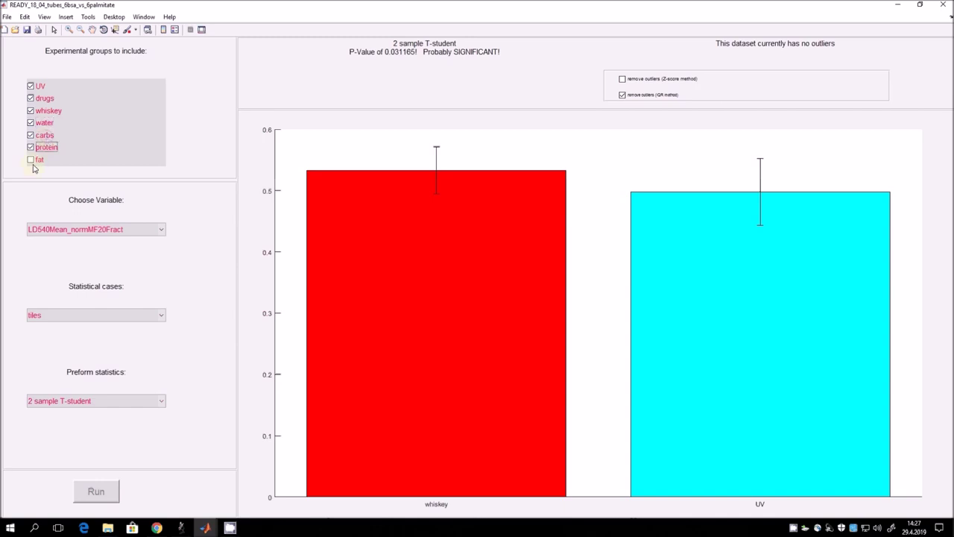
pyautogui.click(32, 160)
# Step: Run the distribution check for the MF20_Number variable across all seven groups
pyautogui.click(101, 401)
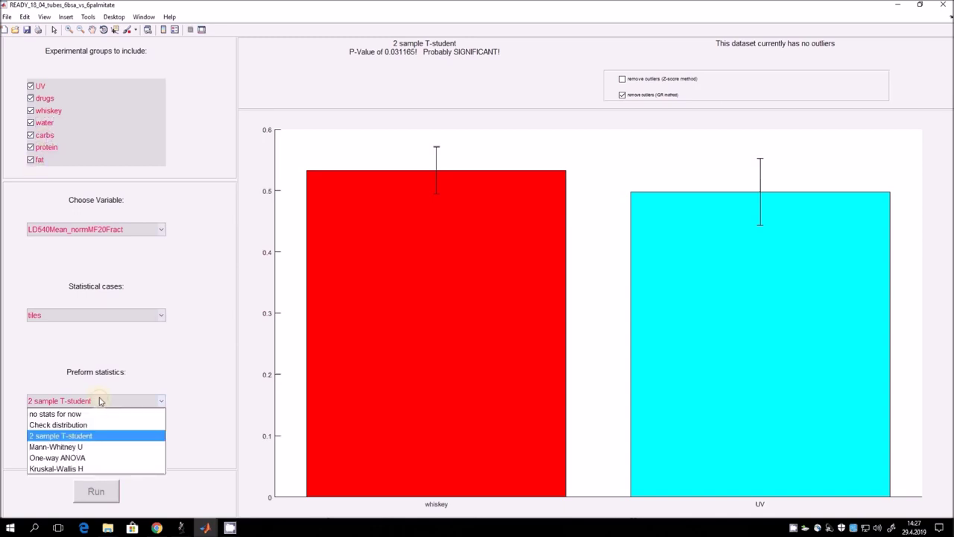
pyautogui.click(67, 425)
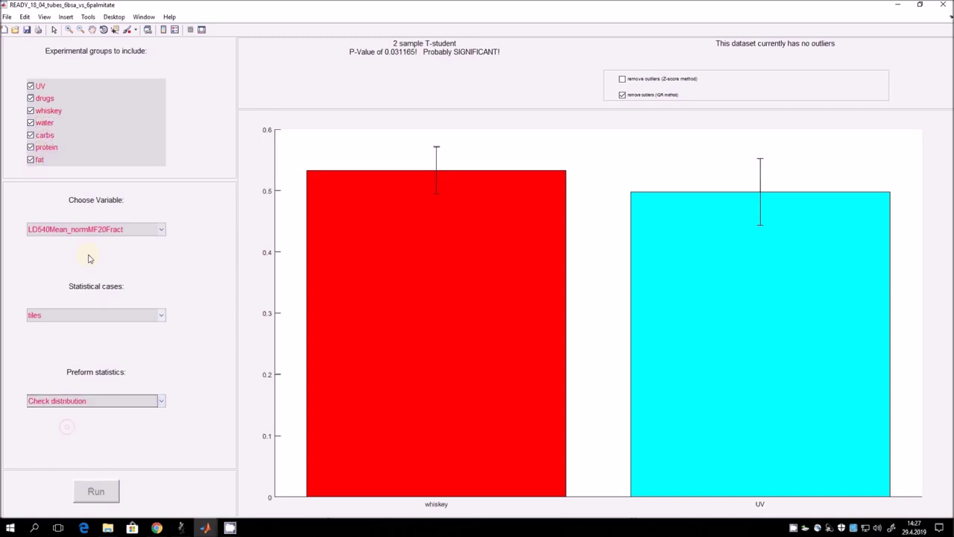
pyautogui.click(92, 230)
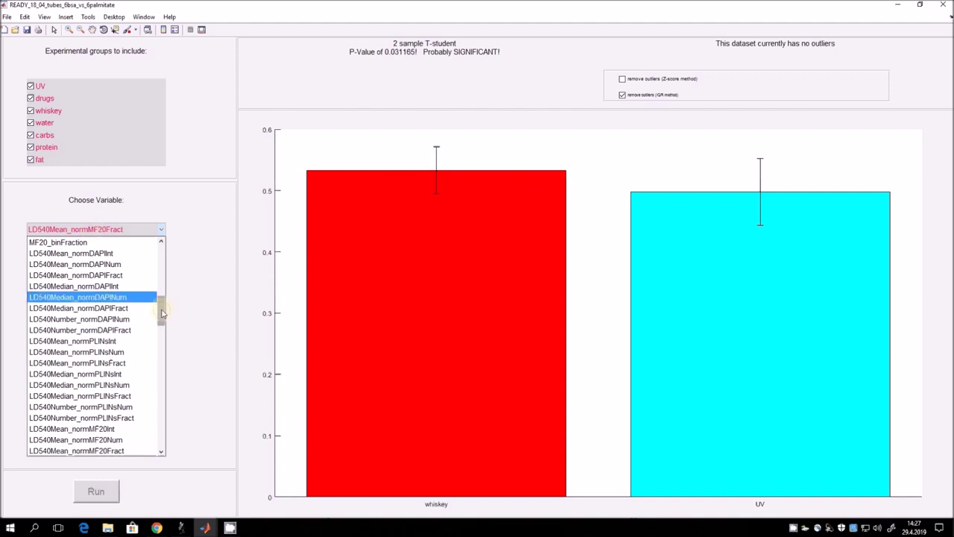
pyautogui.moveTo(162, 313); pyautogui.dragTo(160, 288)
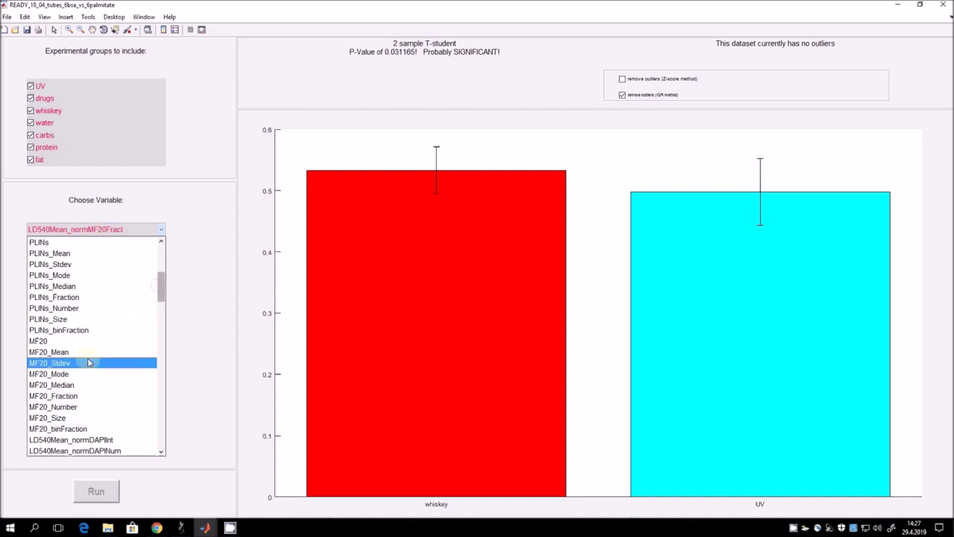
pyautogui.click(64, 407)
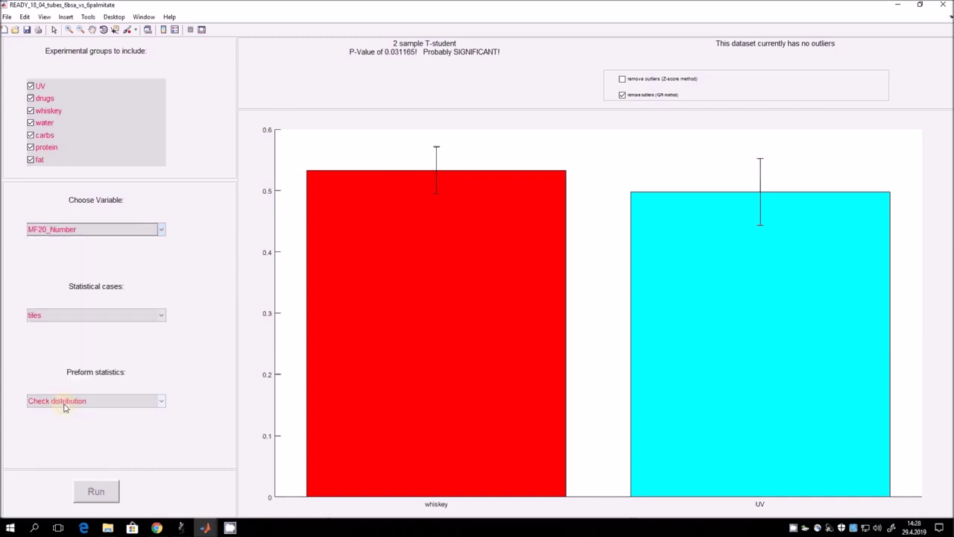
pyautogui.click(106, 492)
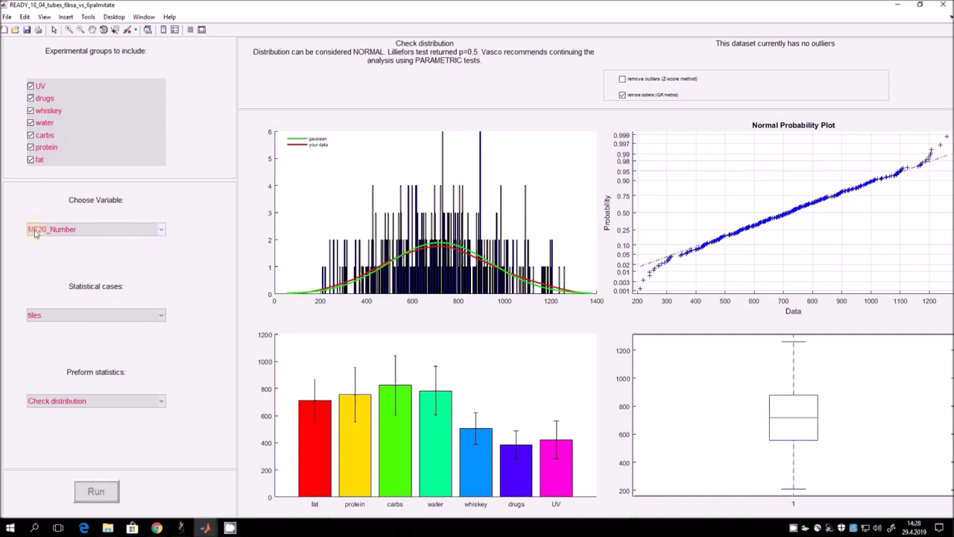
# Step: Look through the normalised LD540 and DAPI variables available for analysis
pyautogui.click(152, 231)
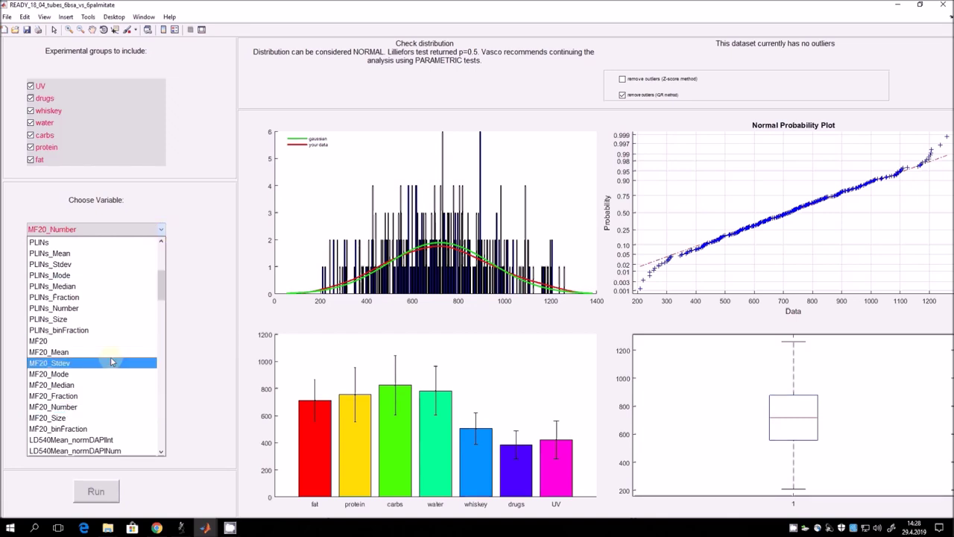
pyautogui.scroll(-7, 111, 361)
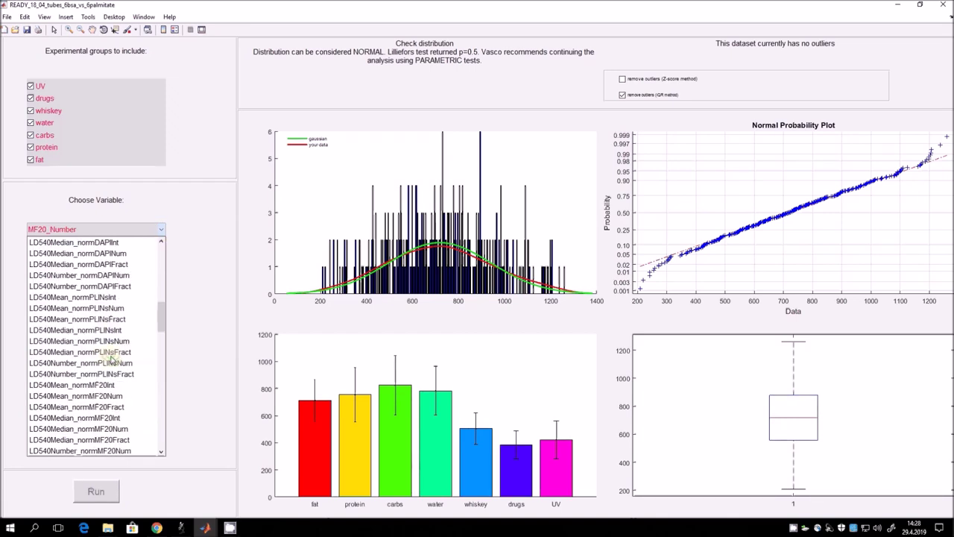
pyautogui.scroll(-3, 110, 360)
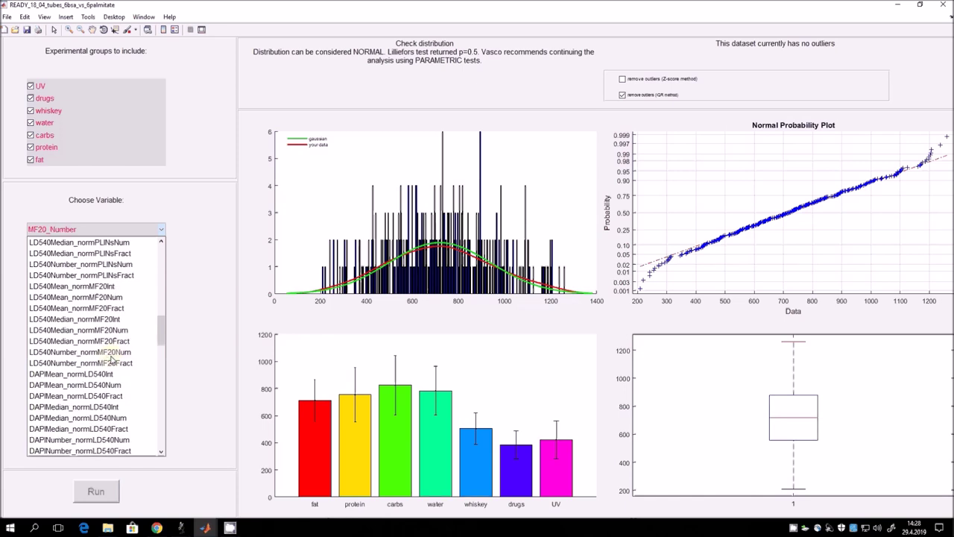
pyautogui.scroll(-1, 111, 359)
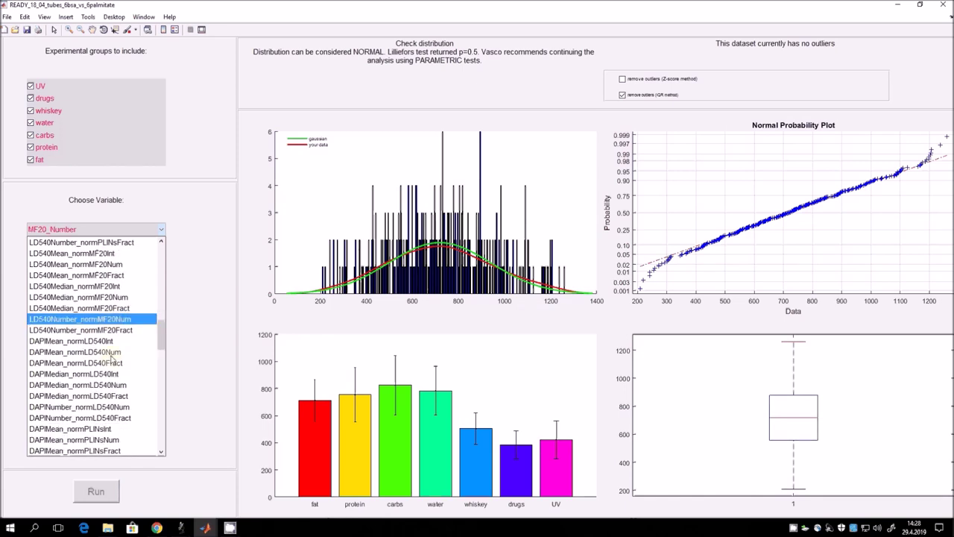
# Step: Switch to Fiji, examine the channel slices of the positions.tif plate image, and return to the MATLAB statistics figure
pyautogui.click(174, 530)
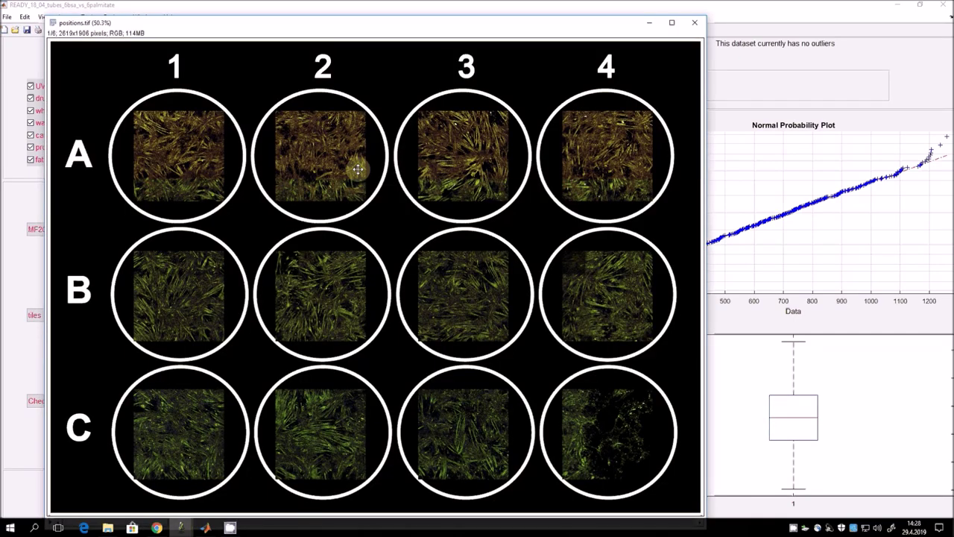
pyautogui.scroll(-2, 467, 152)
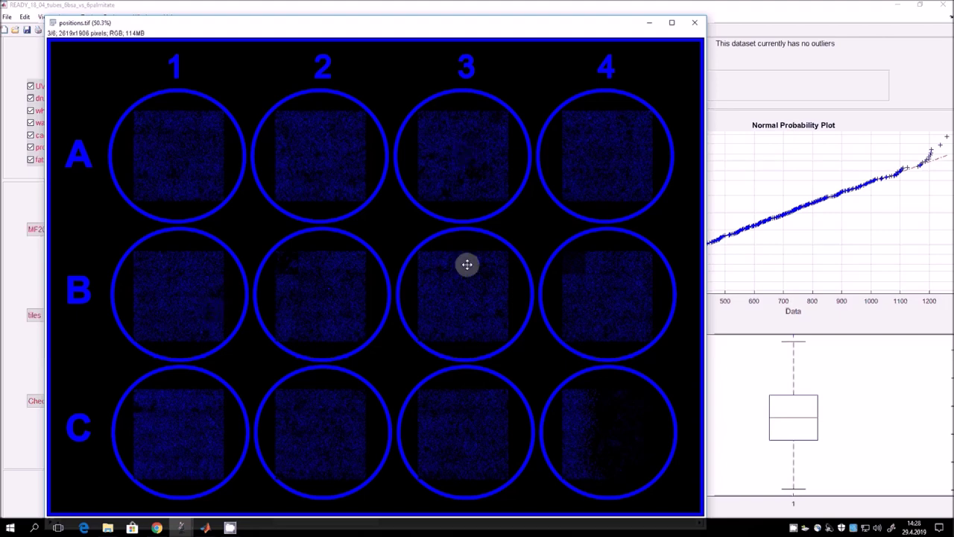
pyautogui.scroll(-2, 466, 264)
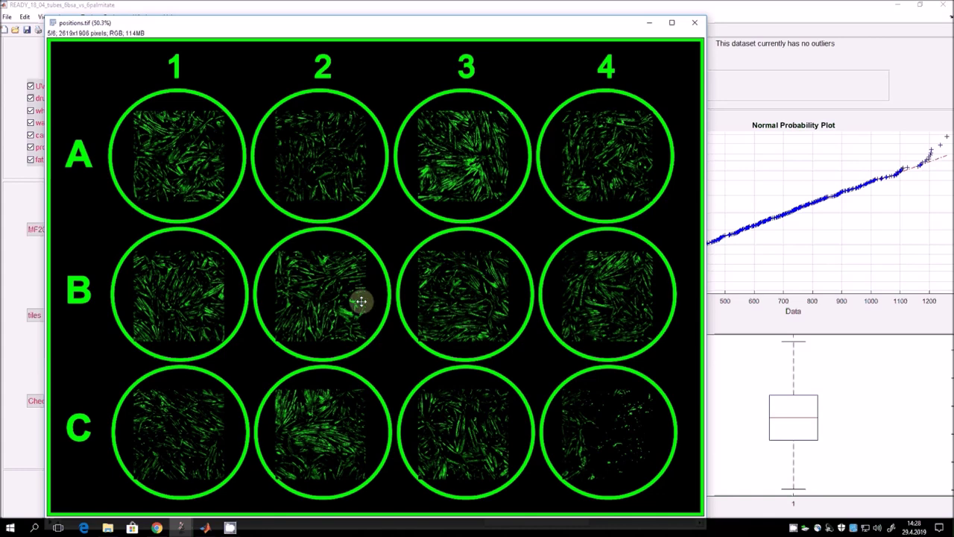
pyautogui.scroll(2, 457, 284)
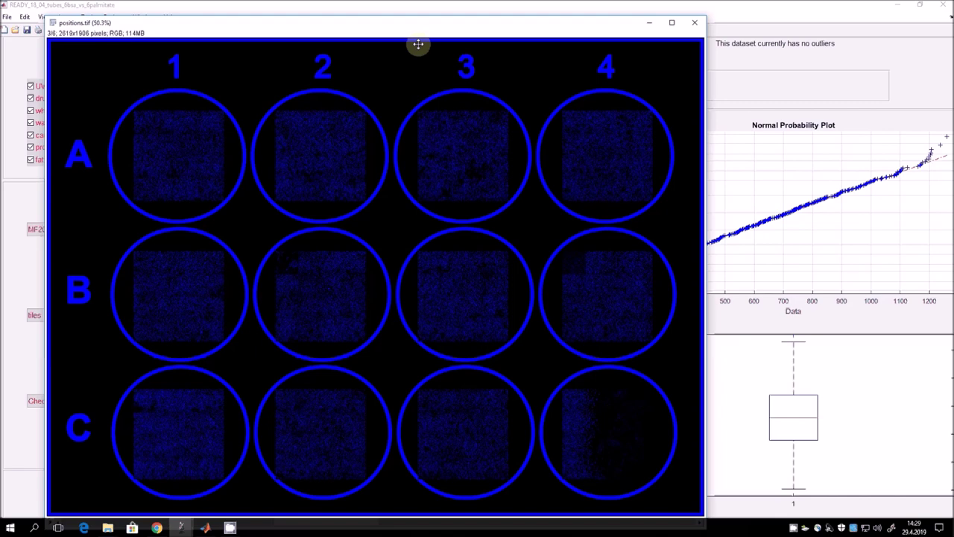
pyautogui.hotkey('alt', 'Tab')
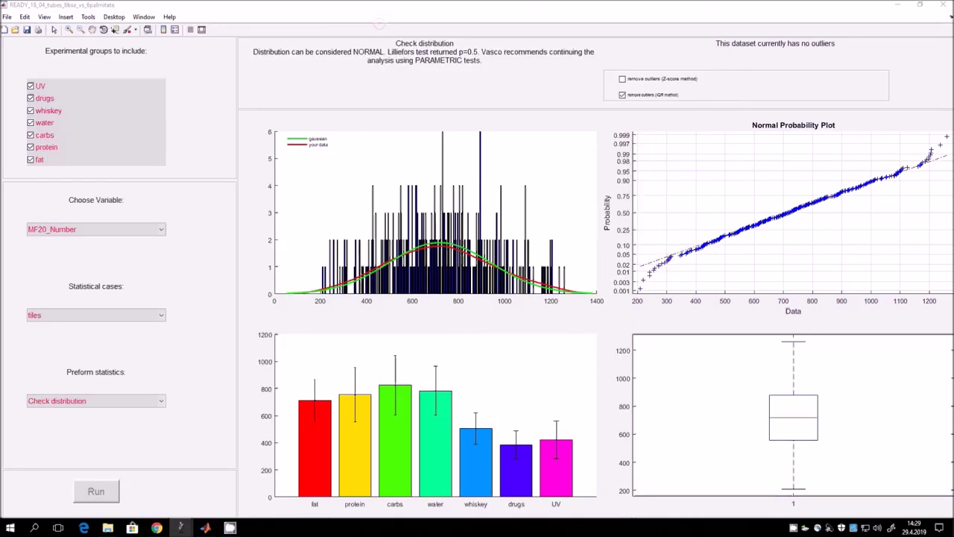
# Step: Choose the MF20Number_normDAPIFract variable and run the distribution check on it
pyautogui.click(138, 224)
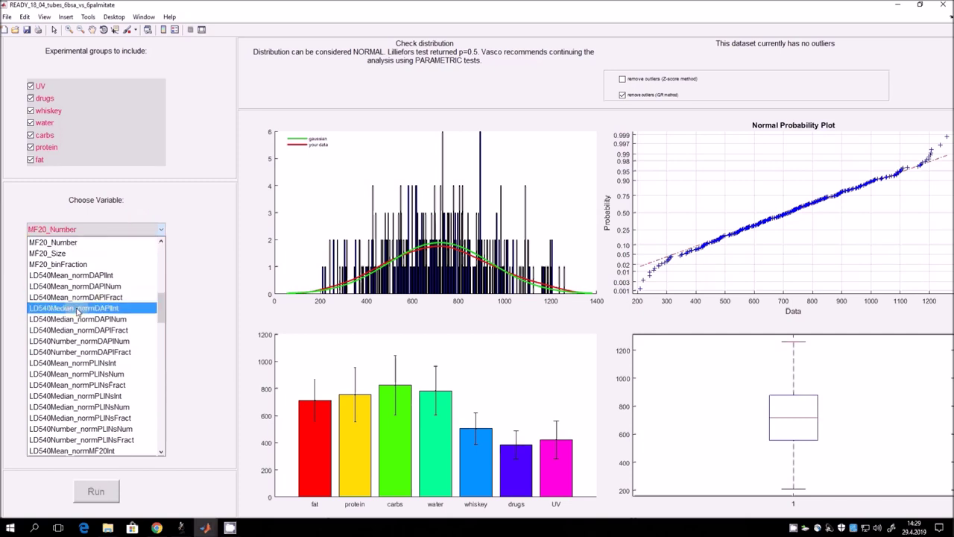
pyautogui.scroll(-13, 80, 320)
pyautogui.scroll(-13, 79, 320)
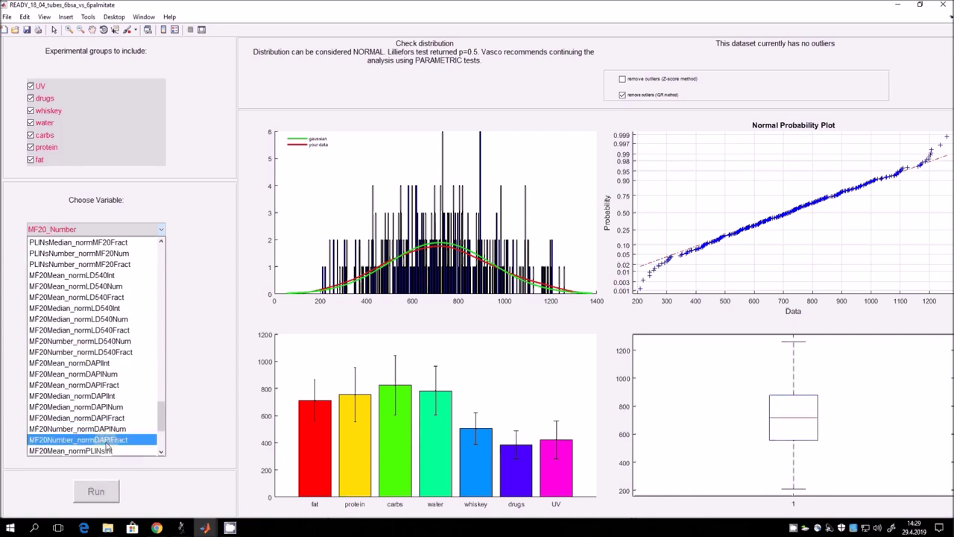
pyautogui.click(108, 440)
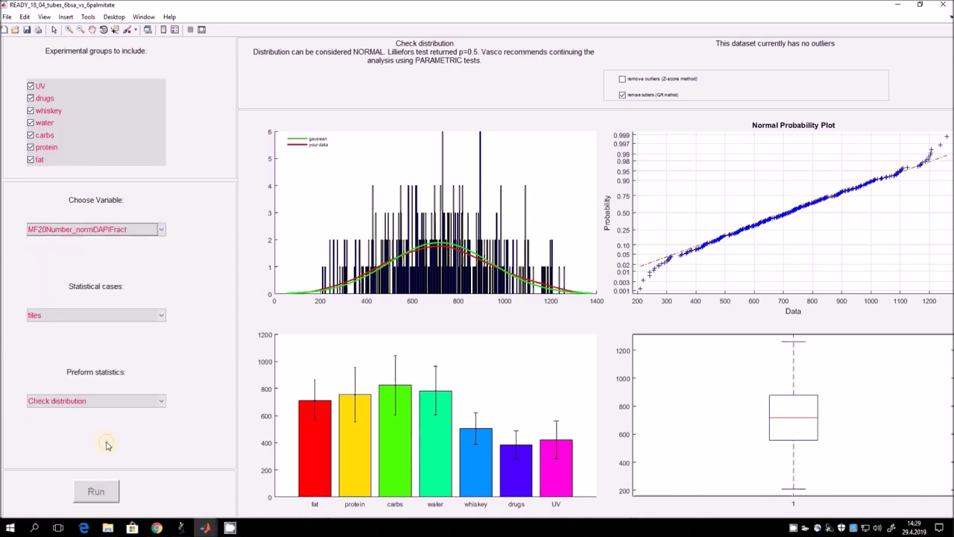
pyautogui.click(96, 490)
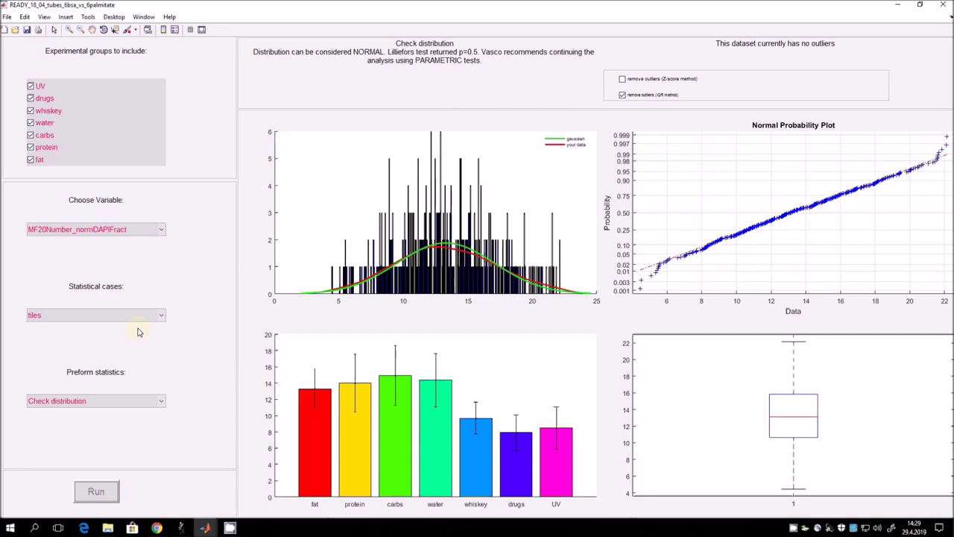
# Step: Compare all seven experimental groups with a One-way ANOVA
pyautogui.click(110, 400)
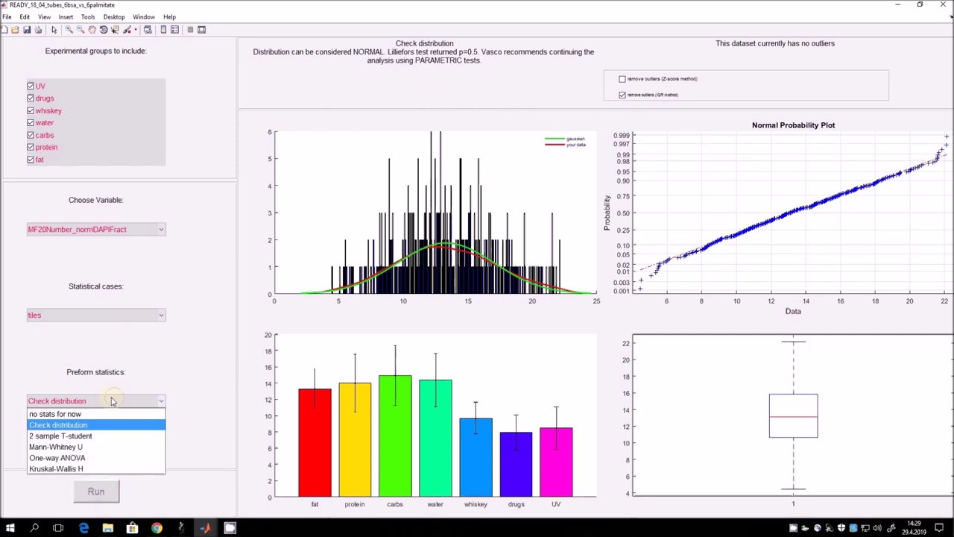
pyautogui.click(85, 461)
pyautogui.click(101, 493)
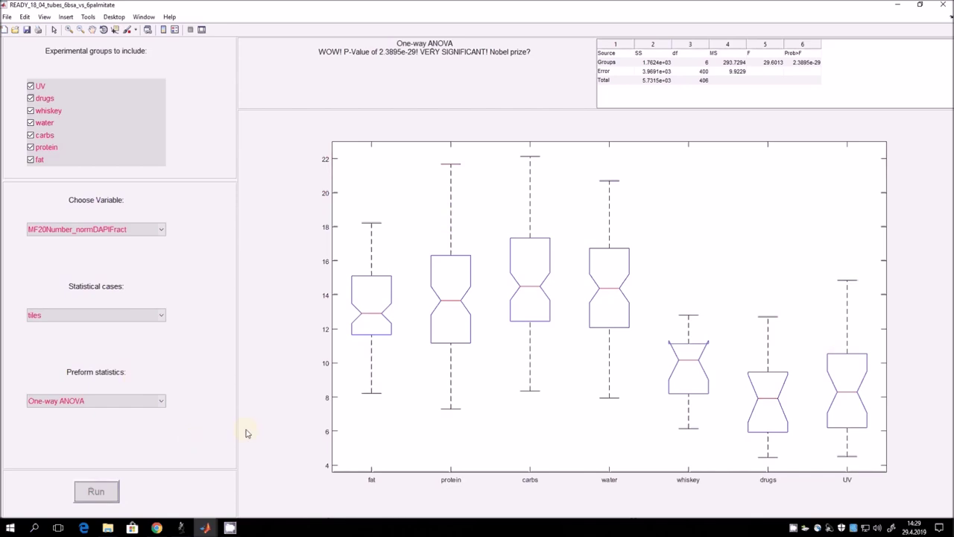
# Step: Bring Fiji's positions.tif plate image in front of the ANOVA box plots
pyautogui.hotkey('alt', 'Tab')
pyautogui.moveTo(887, 65); pyautogui.dragTo(298, 100)
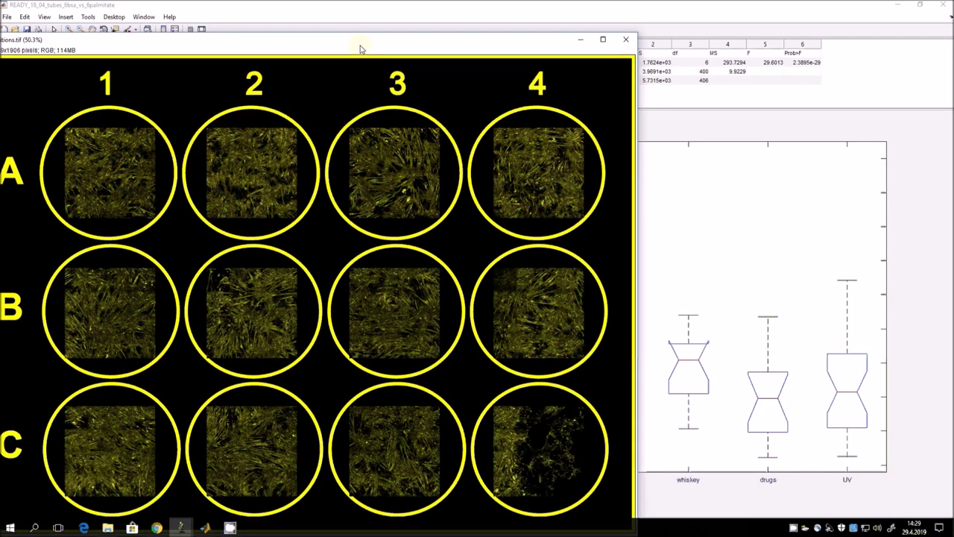
pyautogui.moveTo(360, 48); pyautogui.dragTo(532, 46)
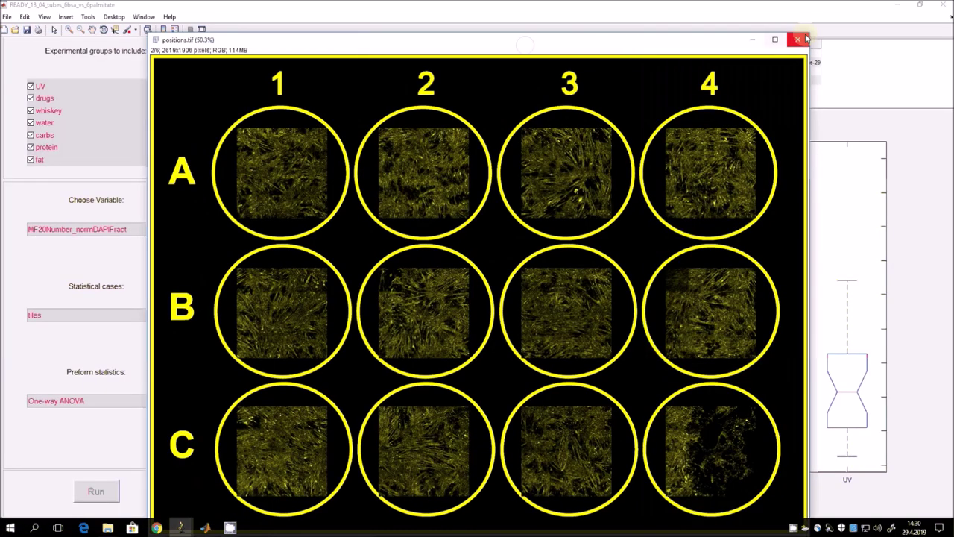
pyautogui.click(804, 39)
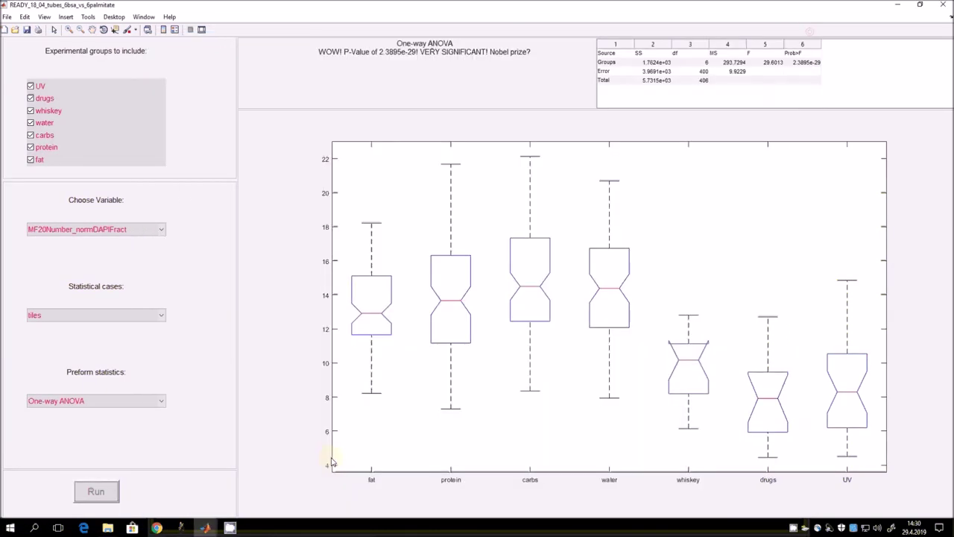
pyautogui.moveTo(180, 527)
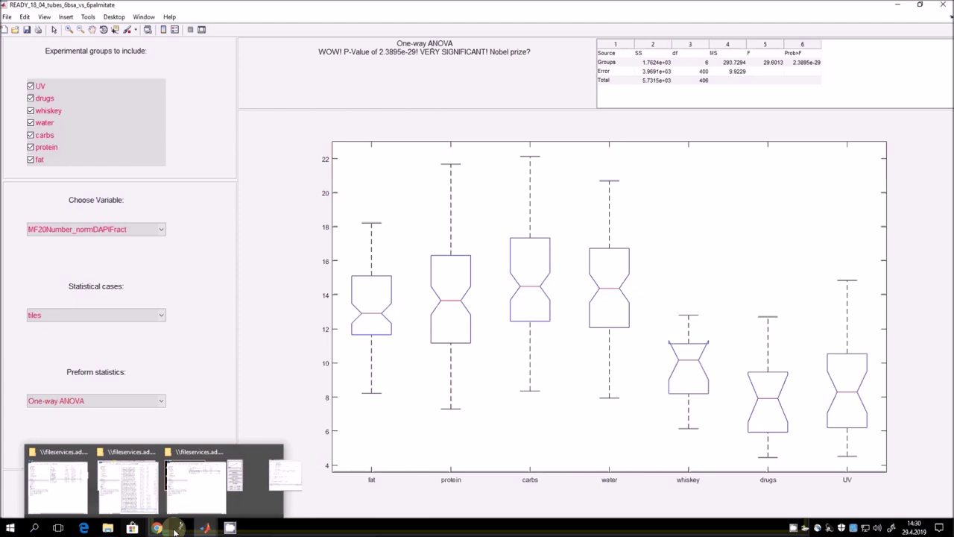
pyautogui.click(265, 477)
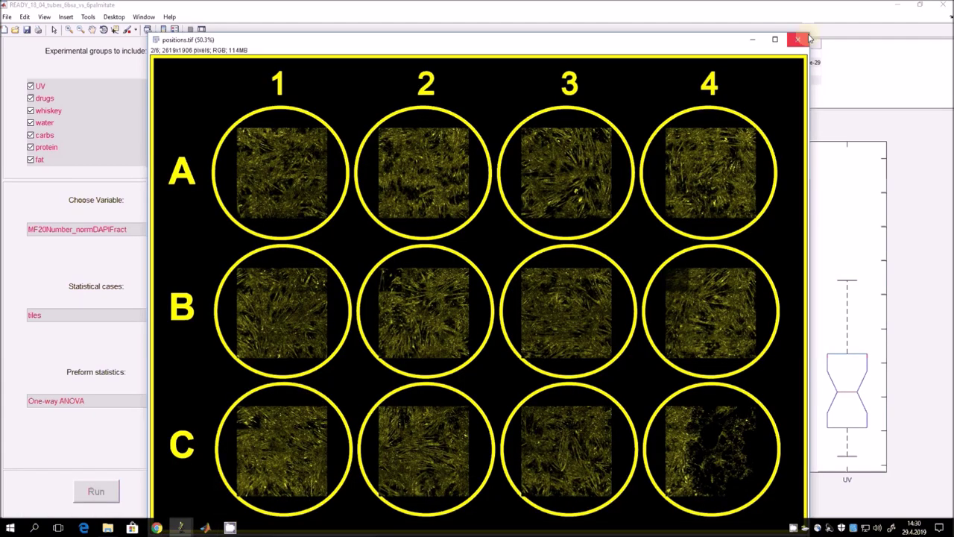
# Step: Shrink the positions.tif window and zoom the plate image out to 16.7%, keeping it beside the box plots
pyautogui.moveTo(809, 38); pyautogui.dragTo(470, 305)
pyautogui.moveTo(354, 319); pyautogui.dragTo(207, 148)
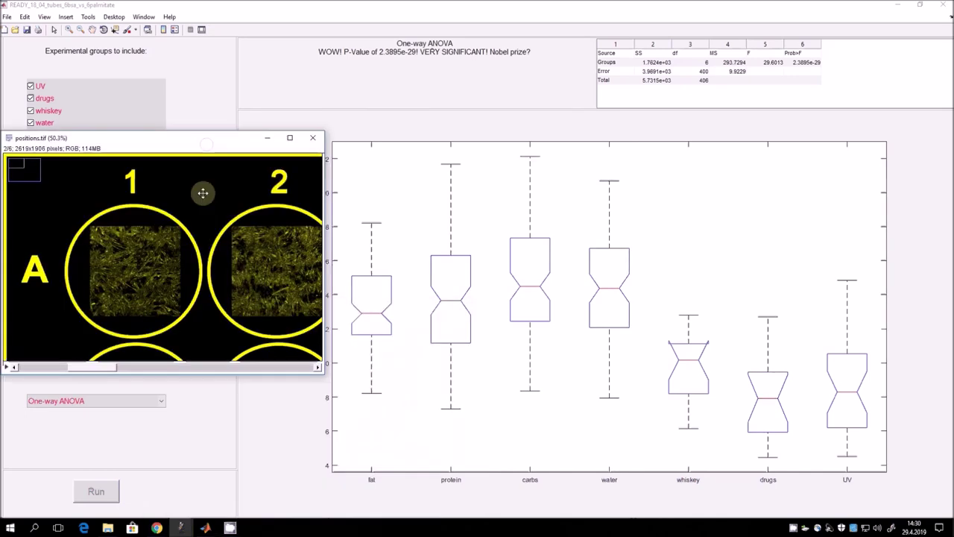
pyautogui.press('-')
pyautogui.press('-')
pyautogui.press('-')
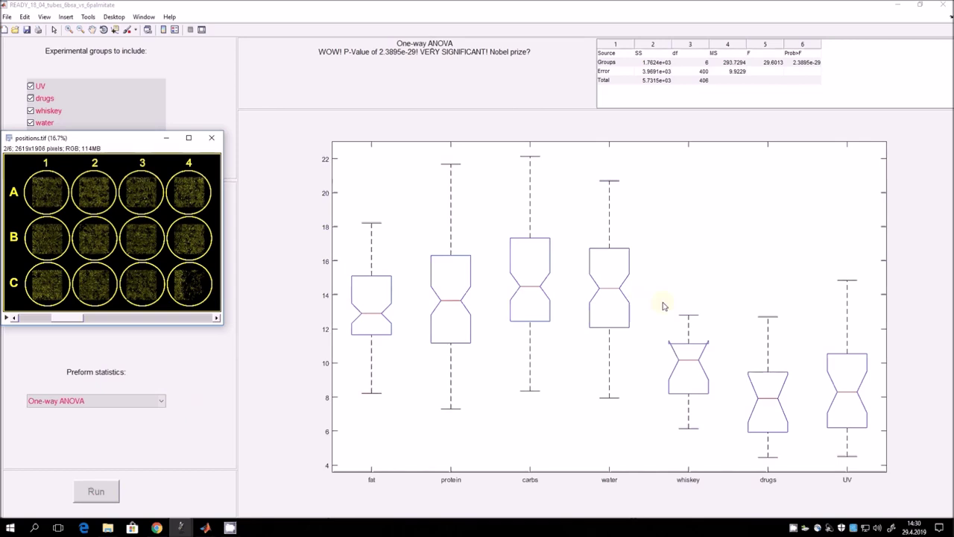
# Step: Reposition the small plate image clear of most of the box plots and show its first slice
pyautogui.moveTo(110, 143); pyautogui.dragTo(380, 107)
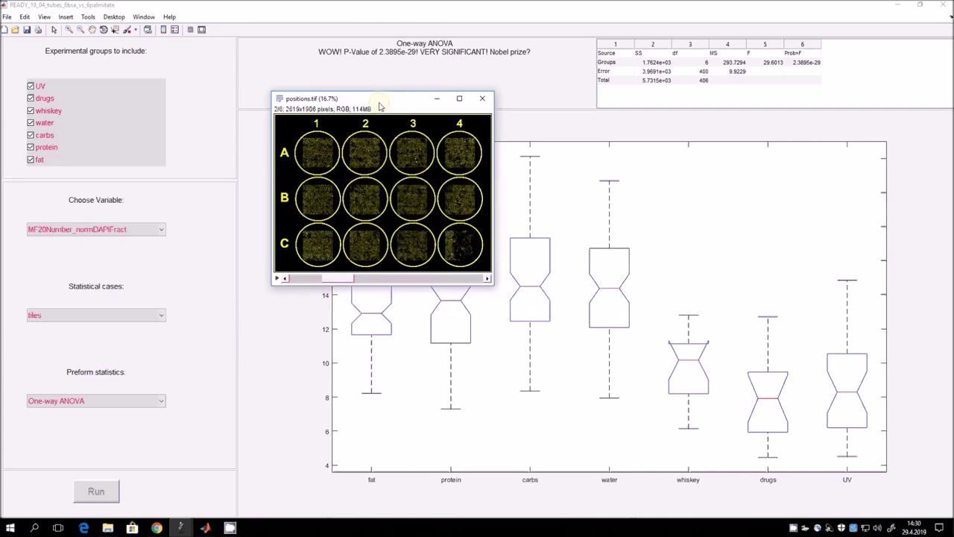
pyautogui.moveTo(380, 106); pyautogui.dragTo(254, 77)
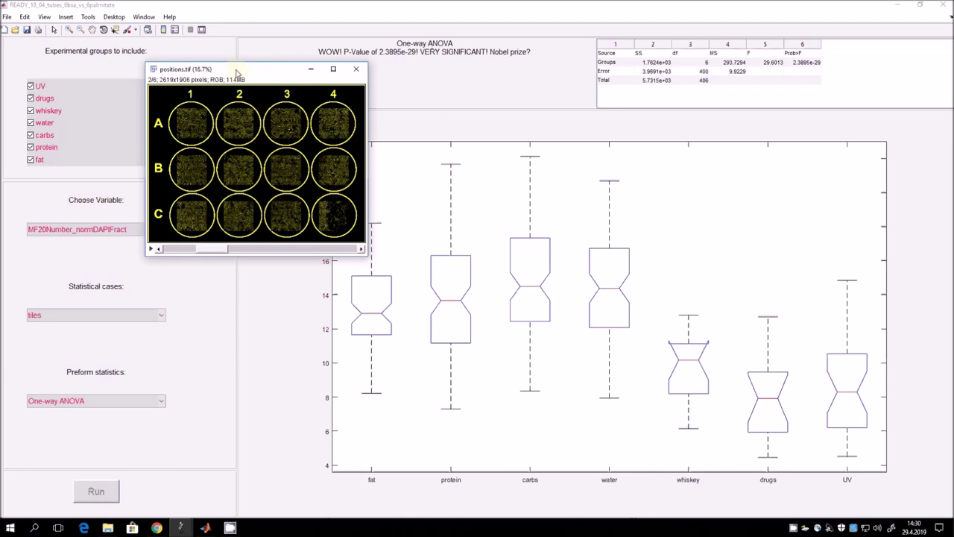
pyautogui.moveTo(214, 525)
pyautogui.scroll(1, 283, 166)
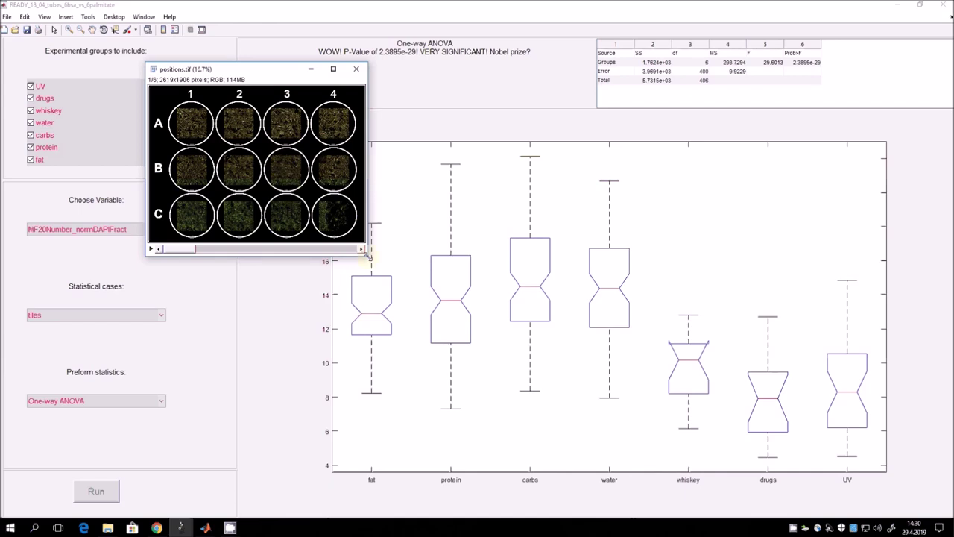
# Step: Enlarge the positions.tif window, move it away from the box plots, and minimise the MATLAB statistics figure
pyautogui.moveTo(366, 255); pyautogui.dragTo(631, 381)
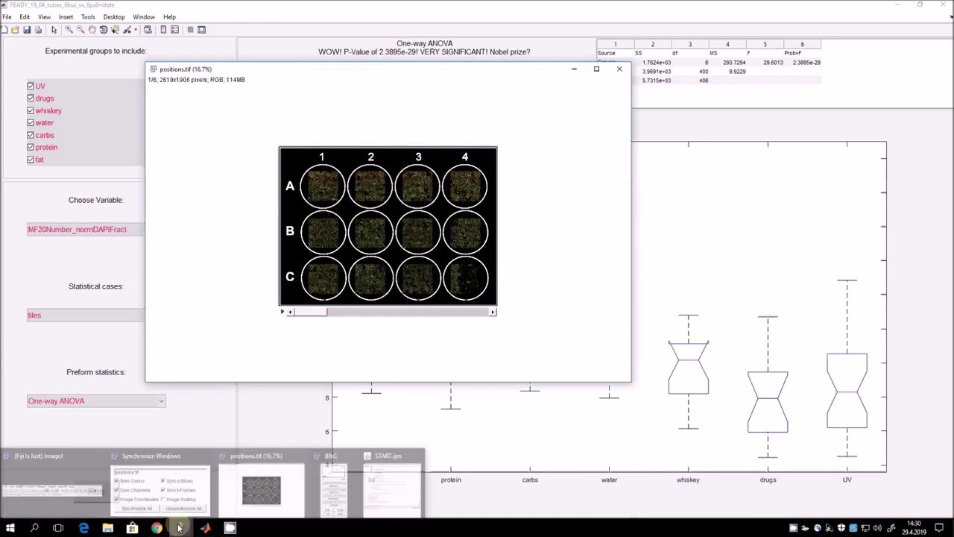
pyautogui.moveTo(497, 78); pyautogui.dragTo(734, 78)
pyautogui.moveTo(827, 72); pyautogui.dragTo(953, 87)
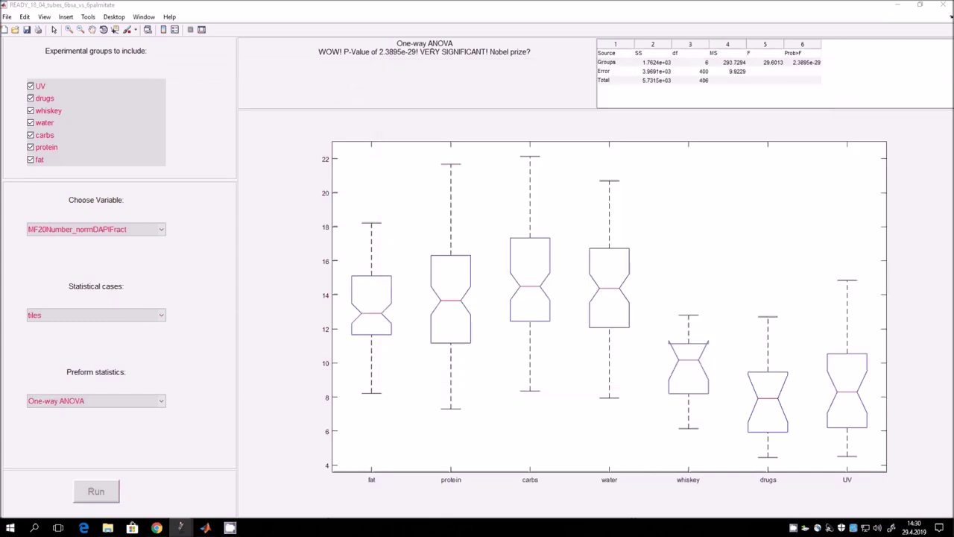
pyautogui.click(897, 4)
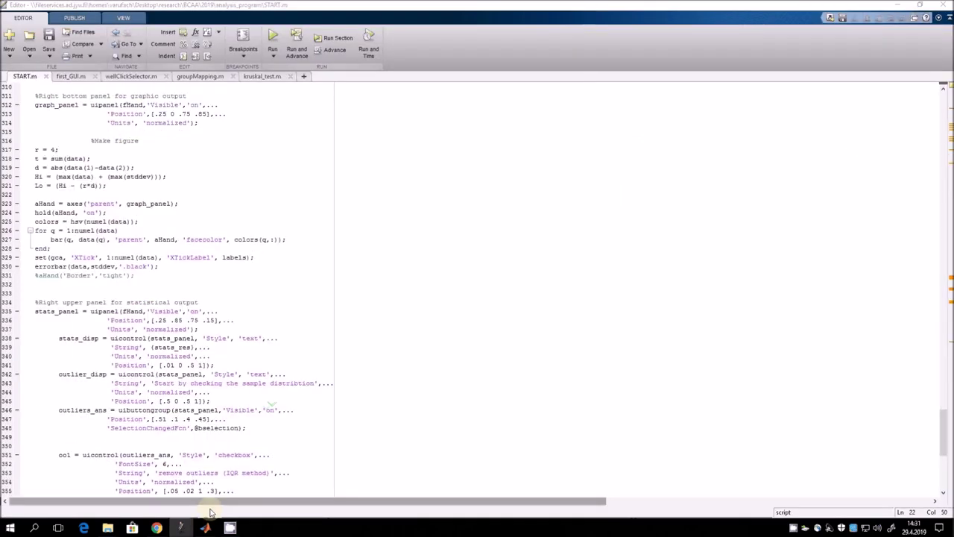